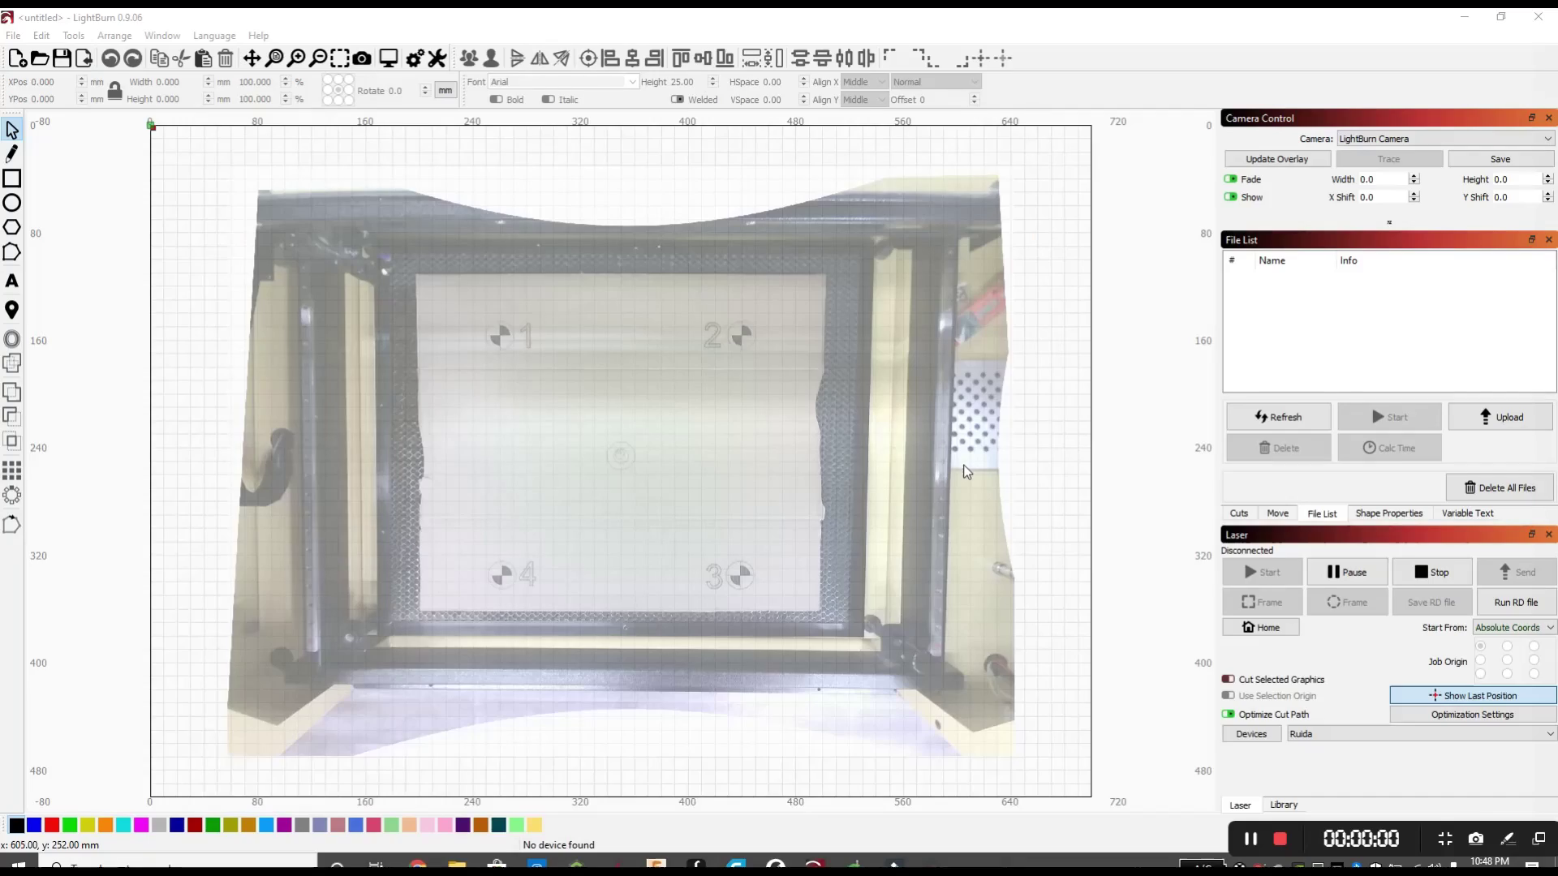
# Start lens calibration from the Tools menu for the LightBurn Camera
pyautogui.click(130, 35)
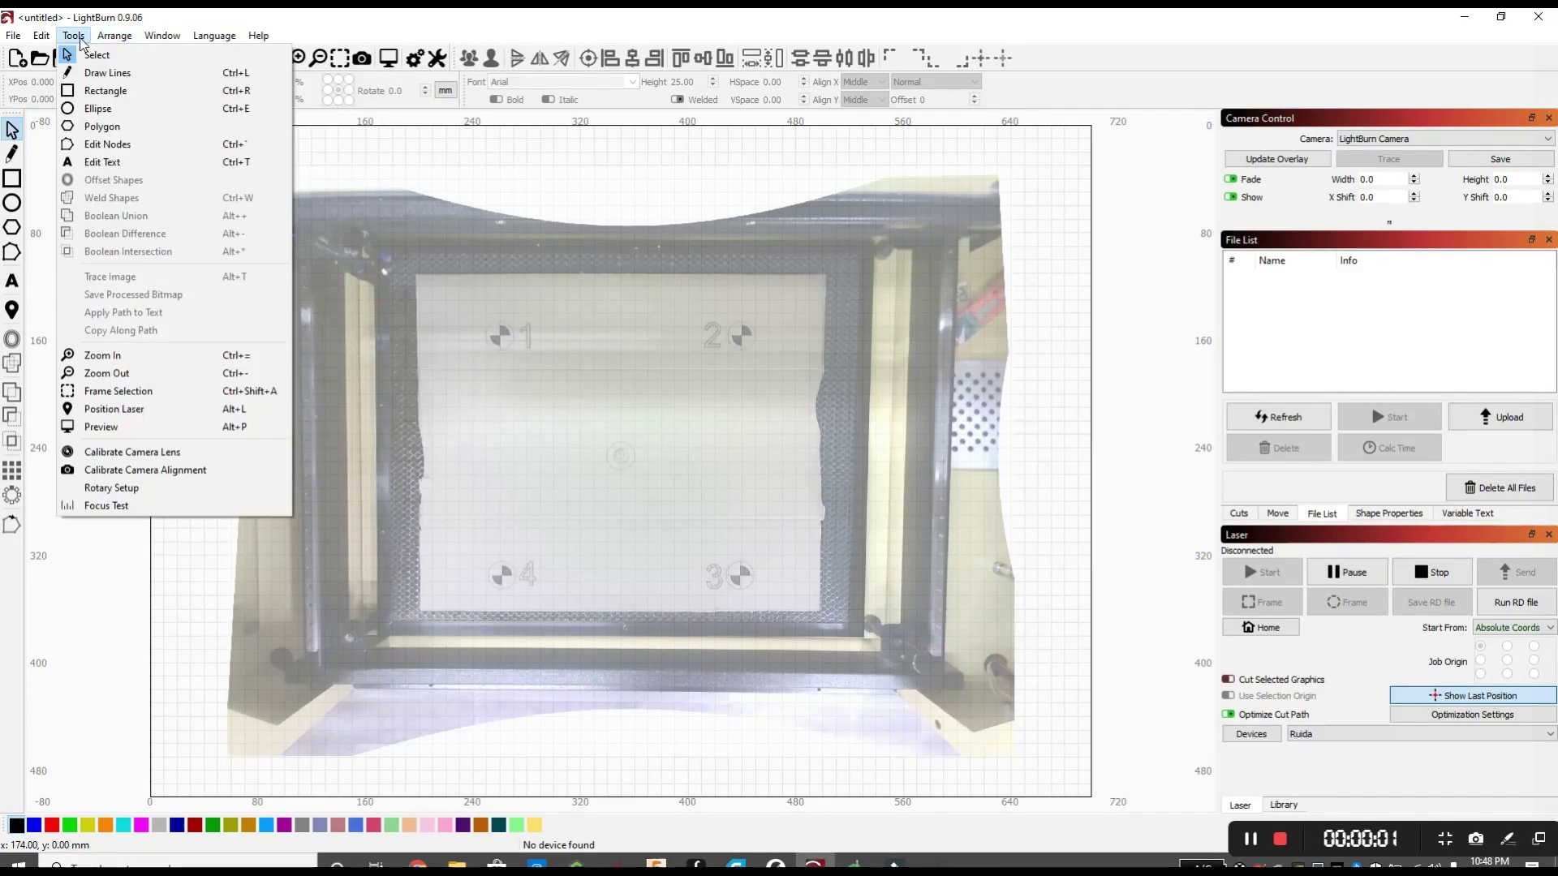
pyautogui.click(147, 451)
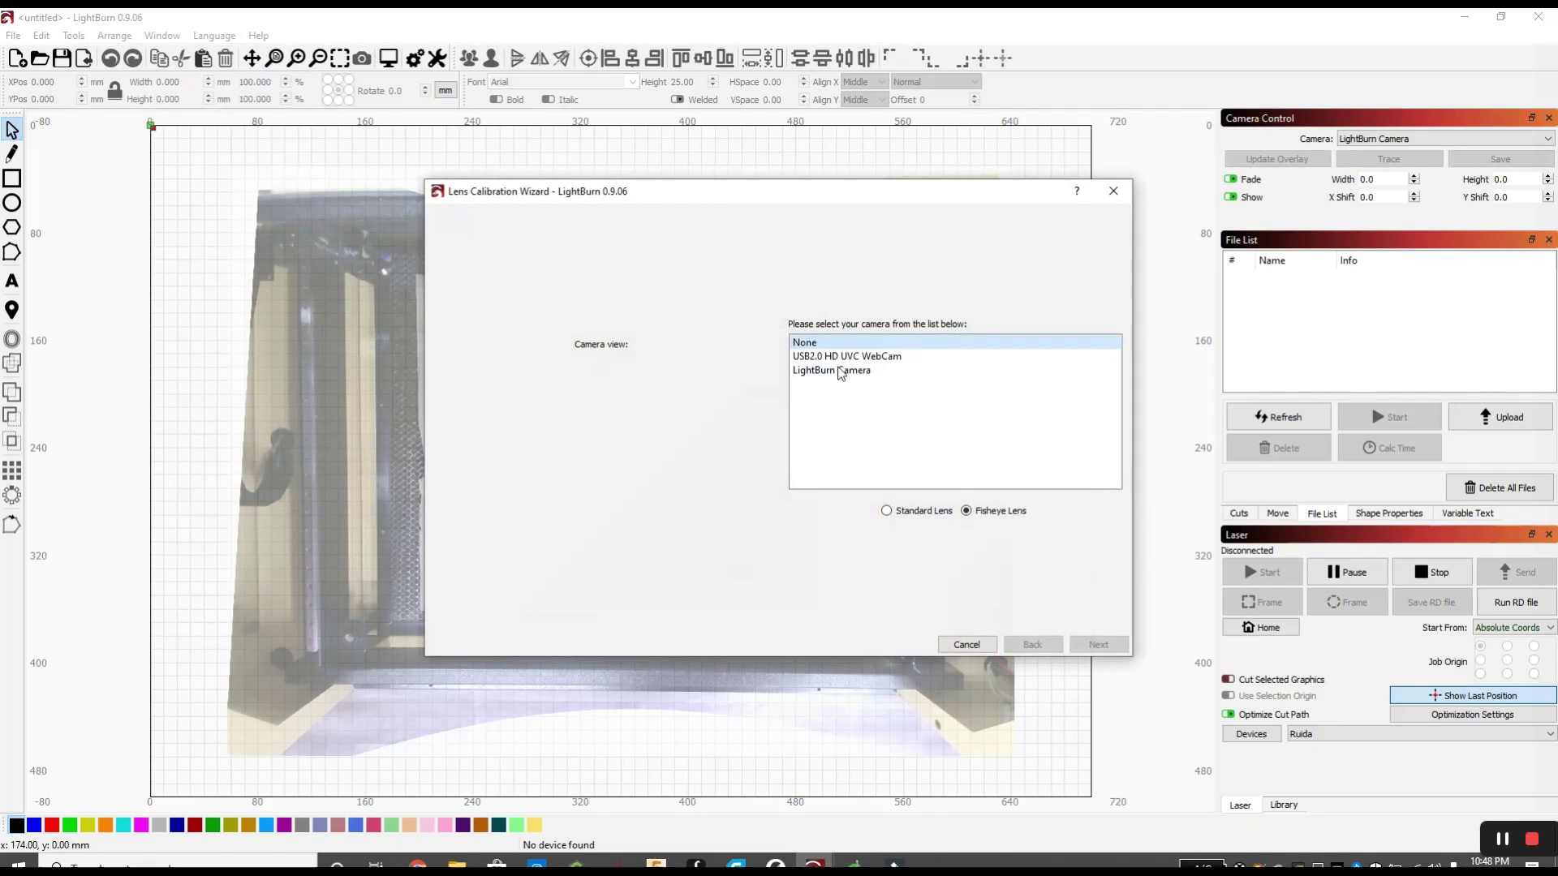
pyautogui.click(874, 370)
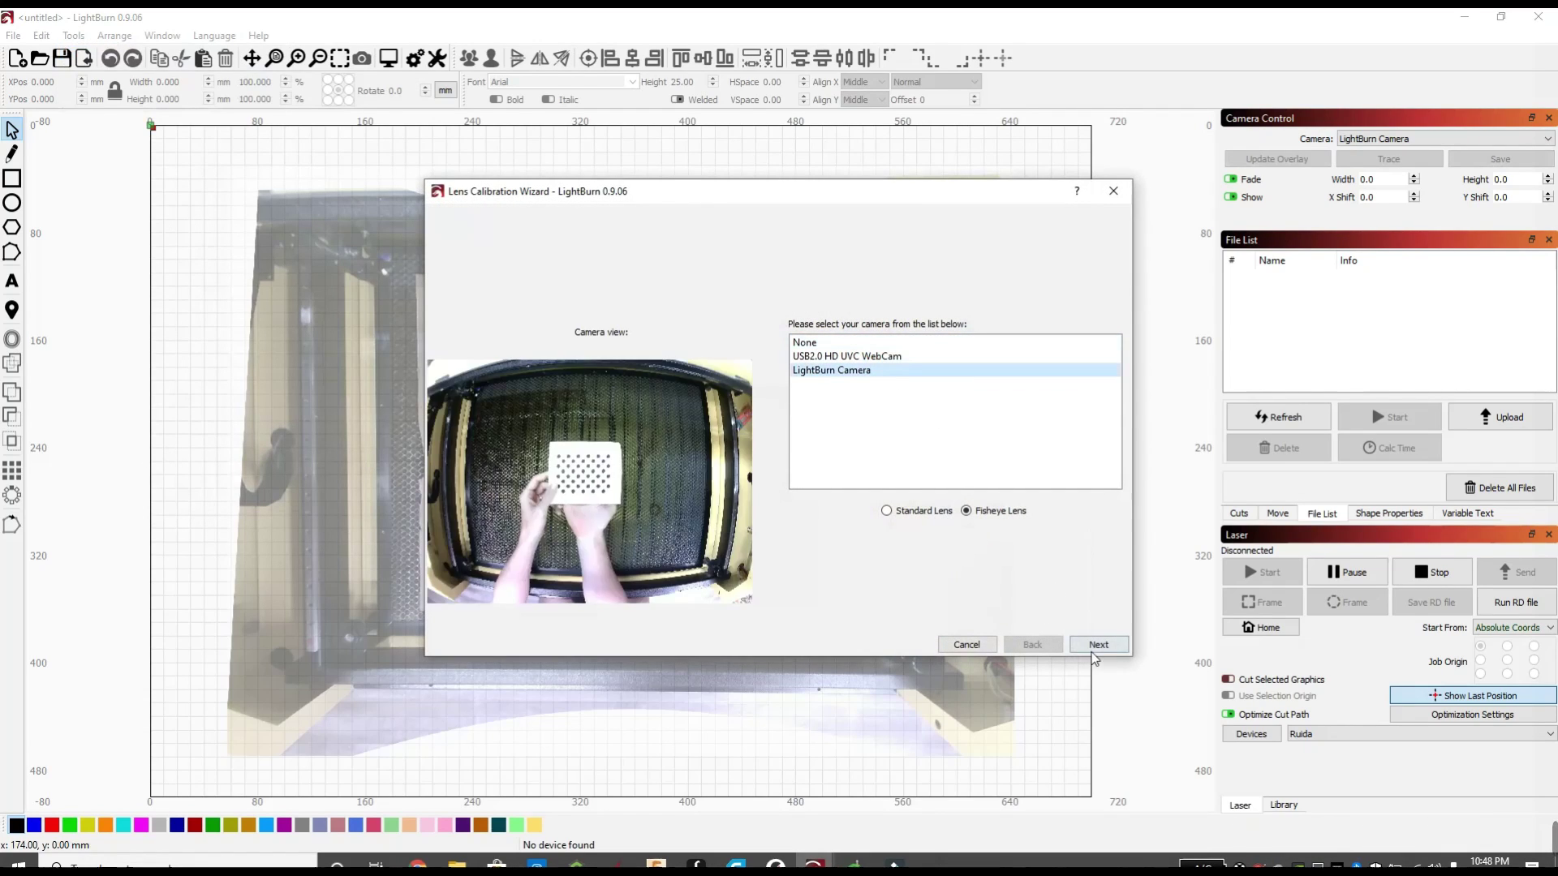
pyautogui.click(1098, 645)
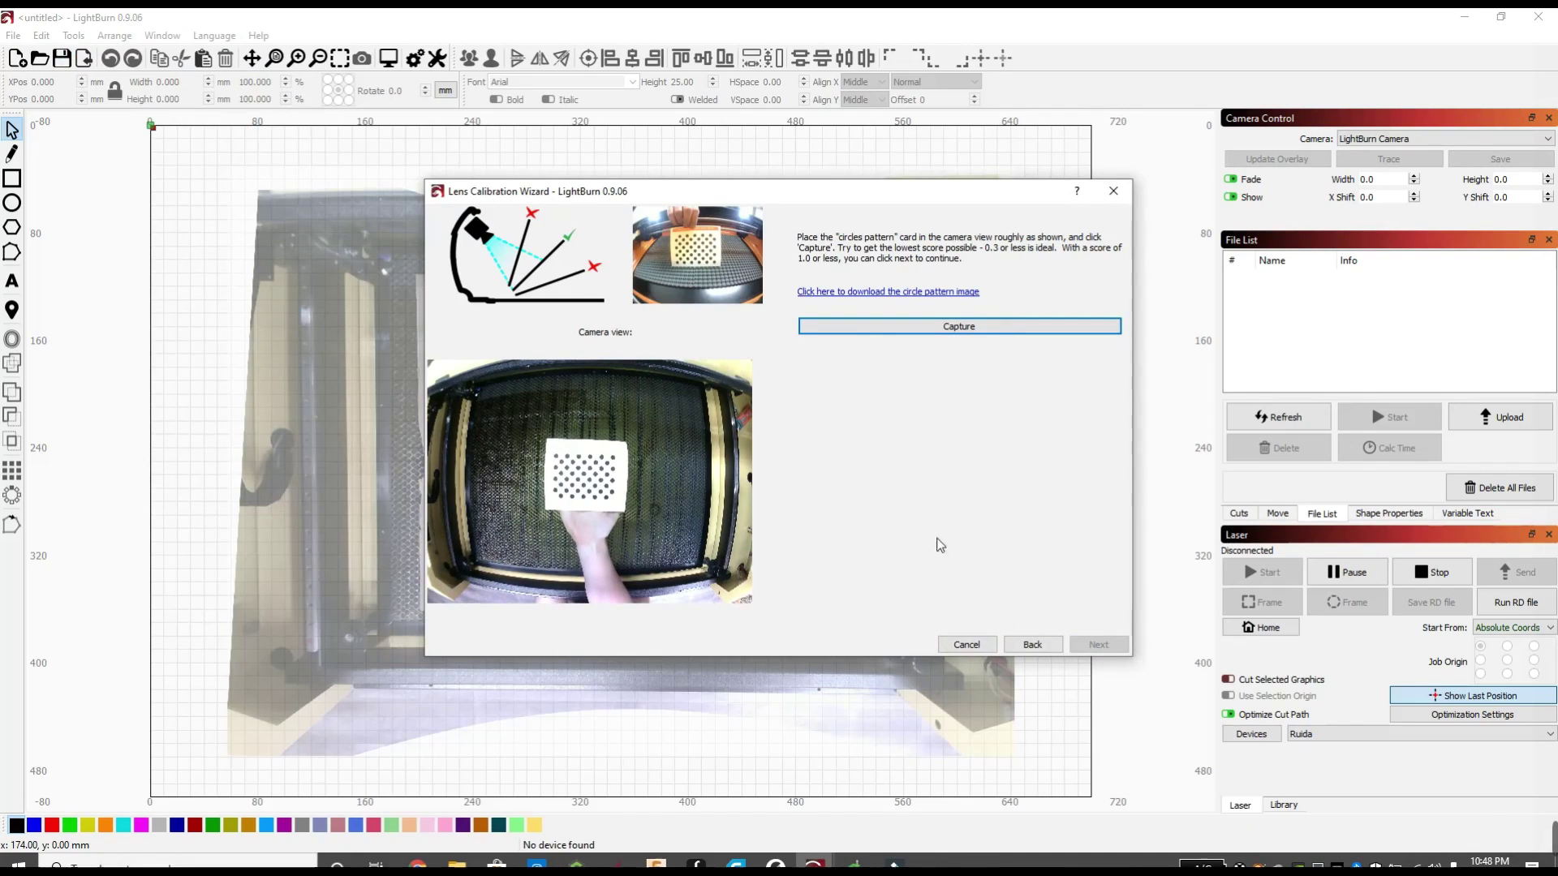
# Recapture the circle pattern card repeatedly until the score drops to 0.09
pyautogui.click(972, 327)
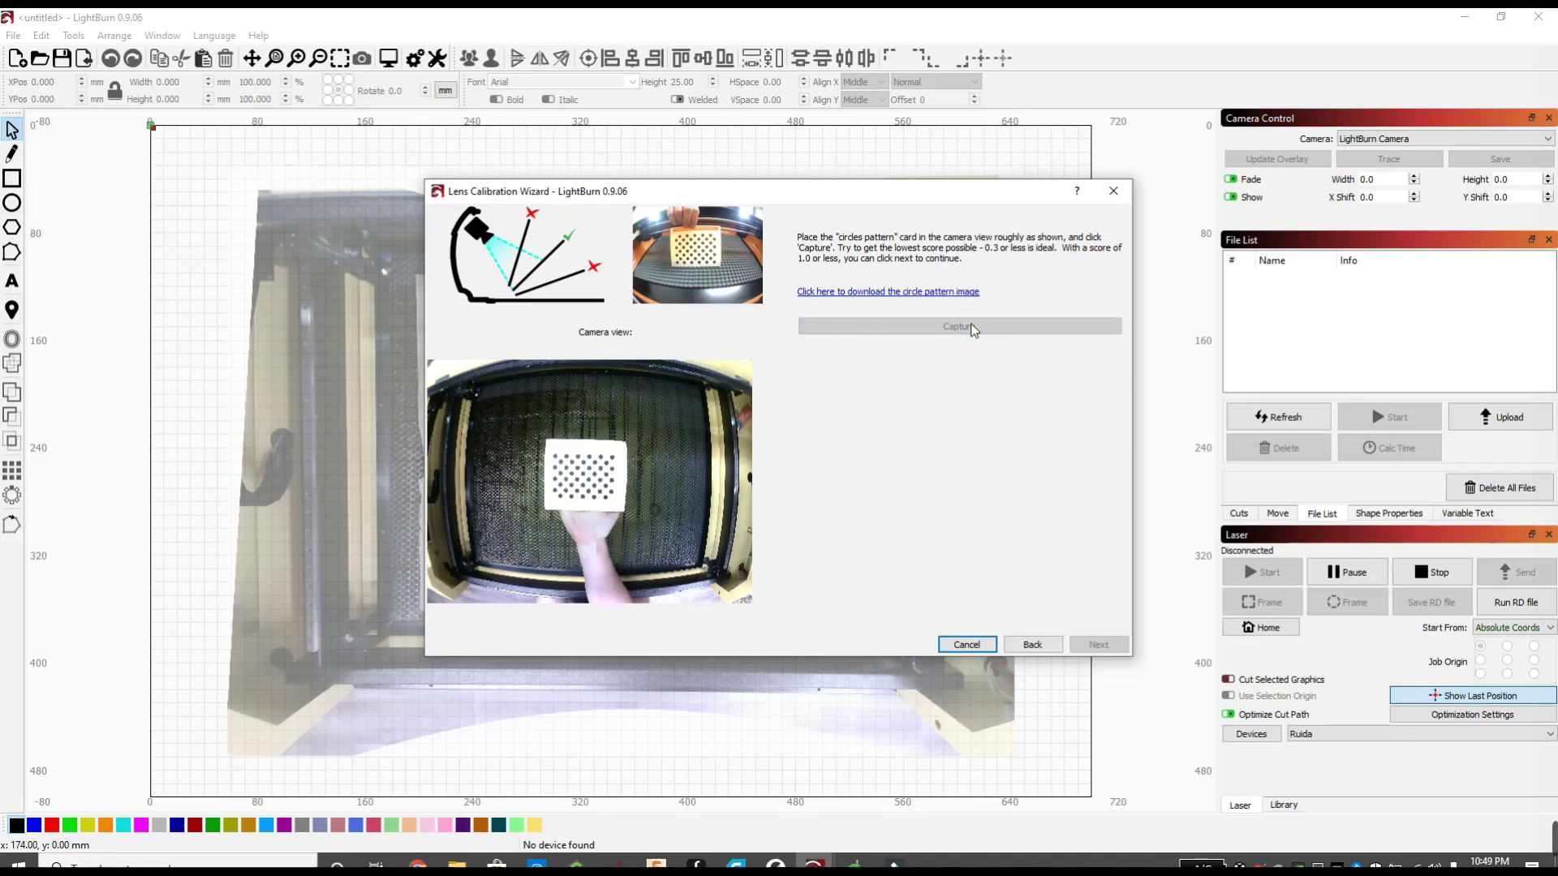
pyautogui.click(973, 327)
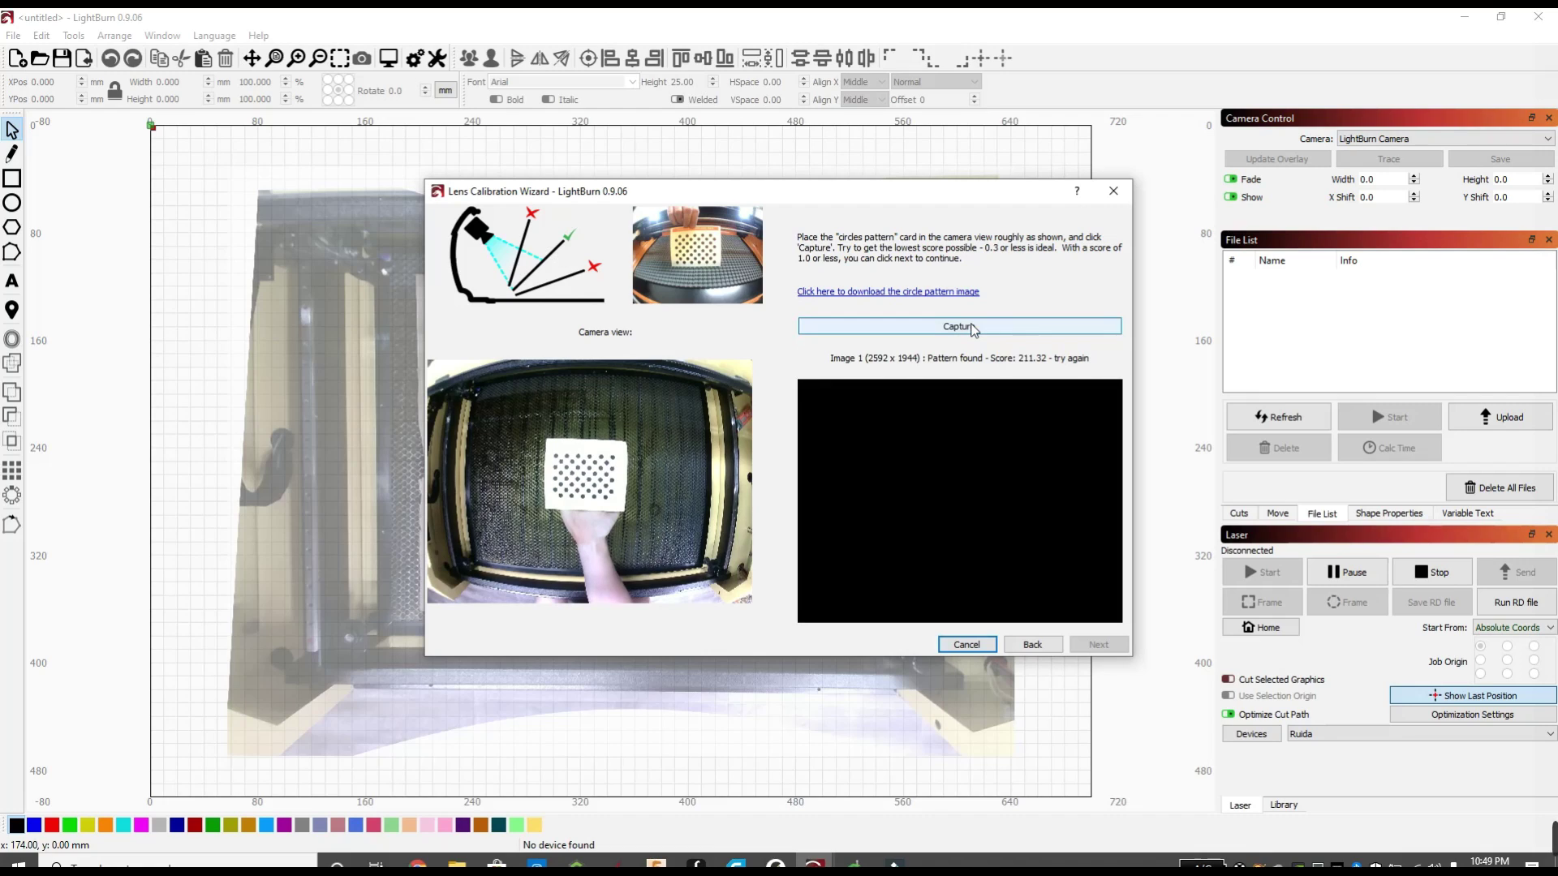
pyautogui.click(973, 327)
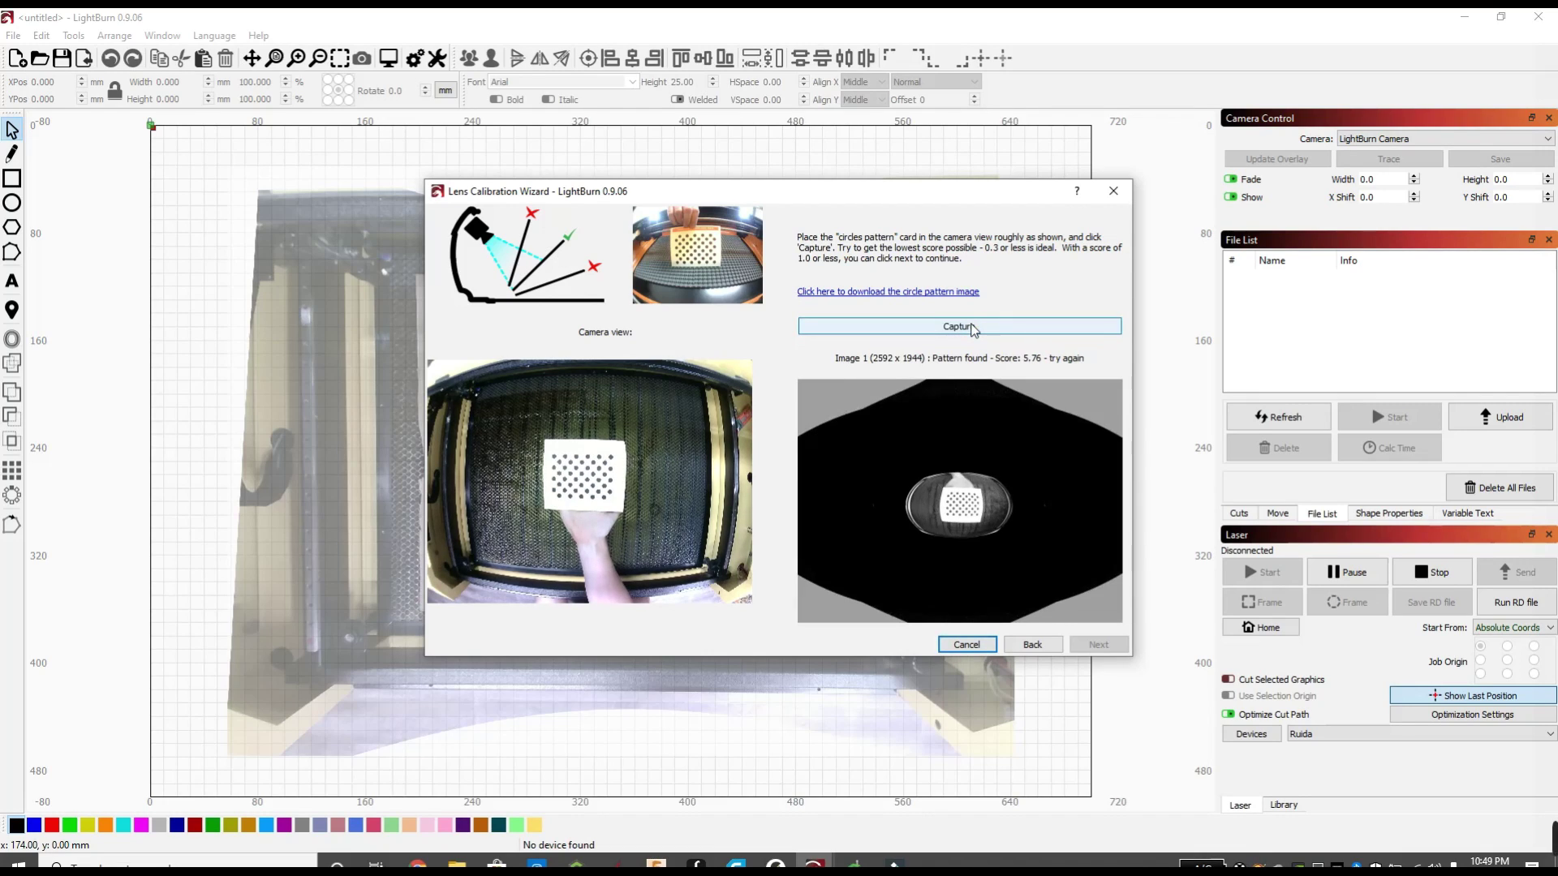
pyautogui.click(973, 327)
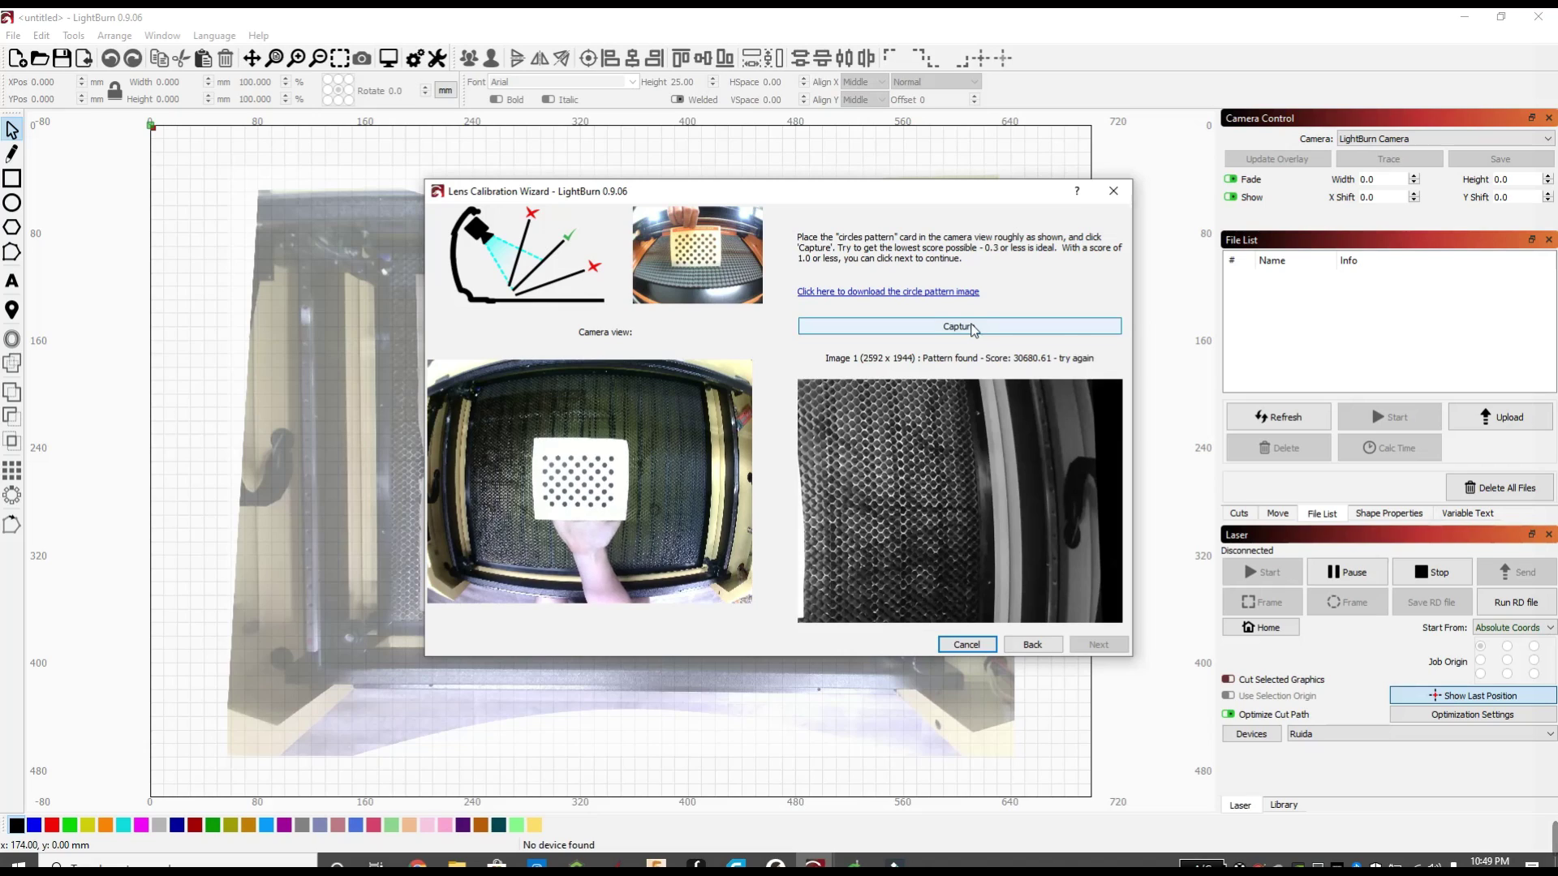
pyautogui.click(973, 326)
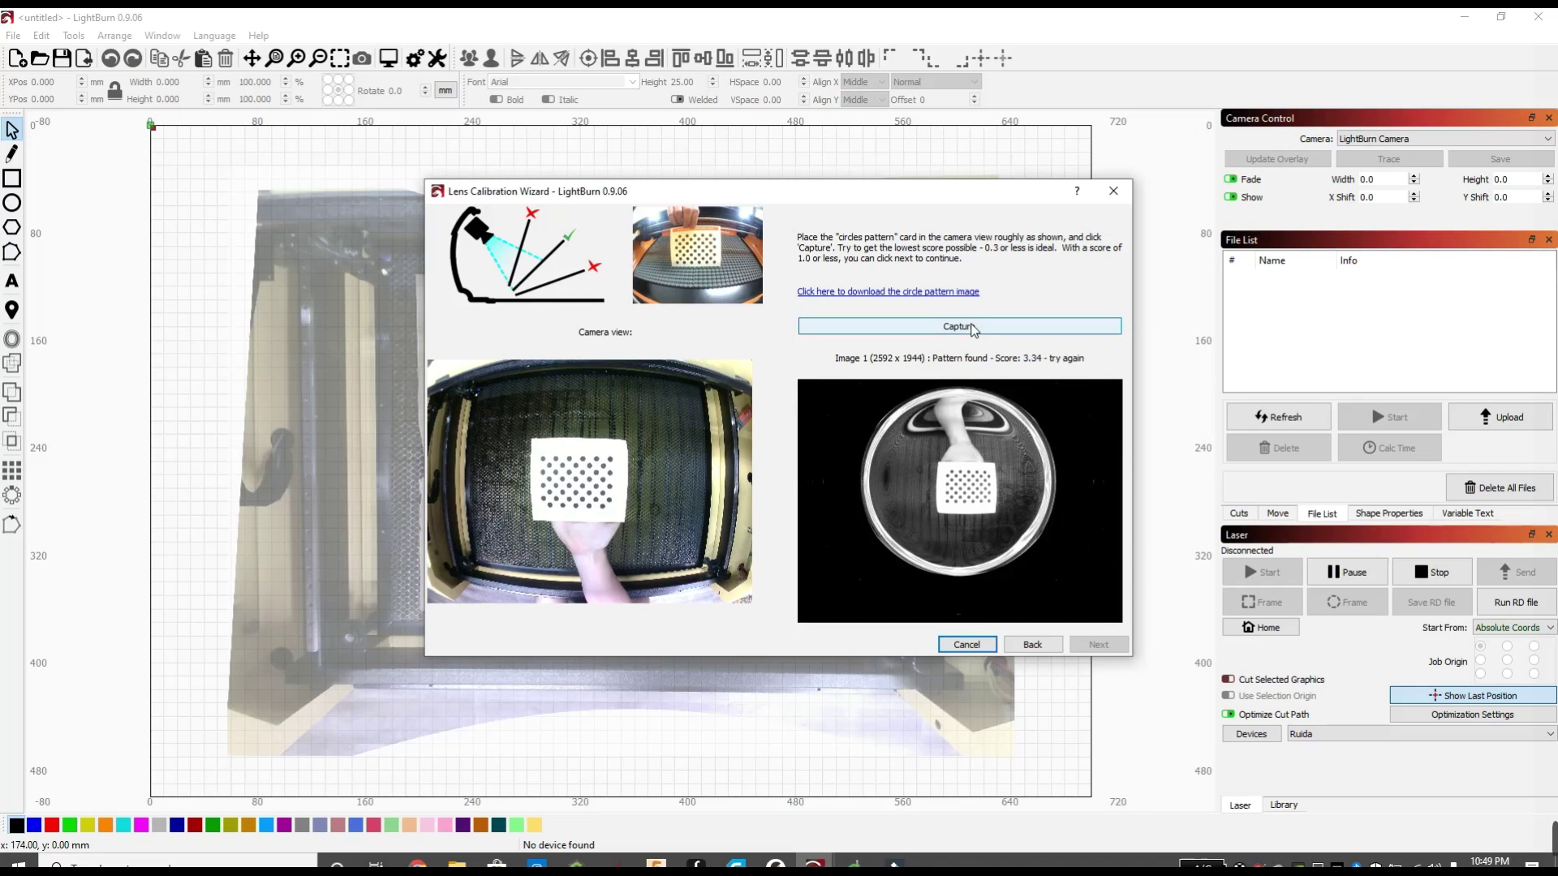
pyautogui.click(972, 327)
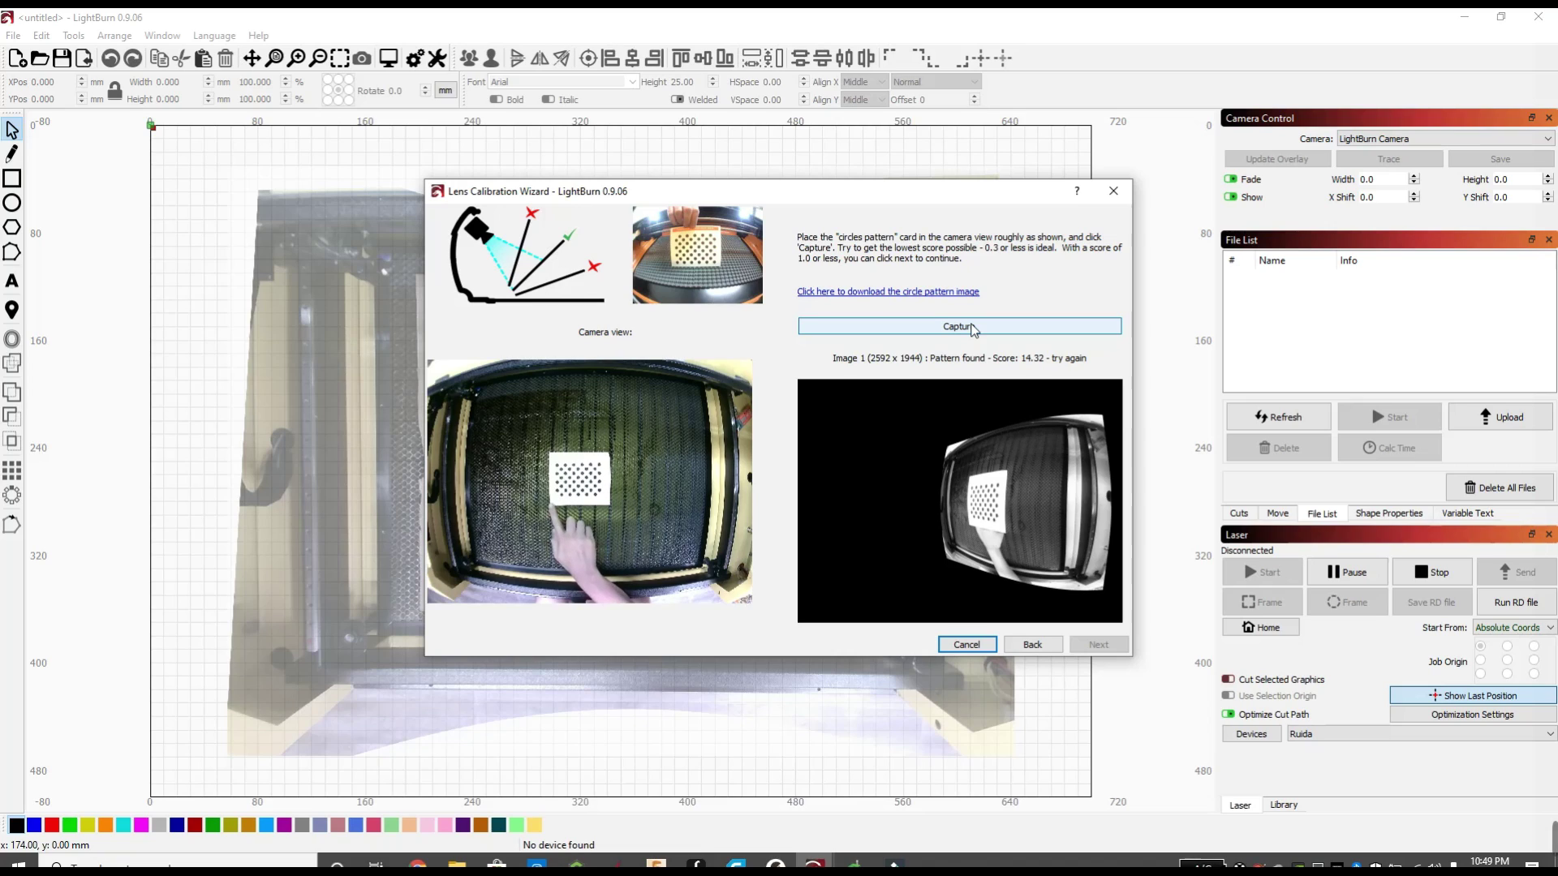
pyautogui.click(973, 327)
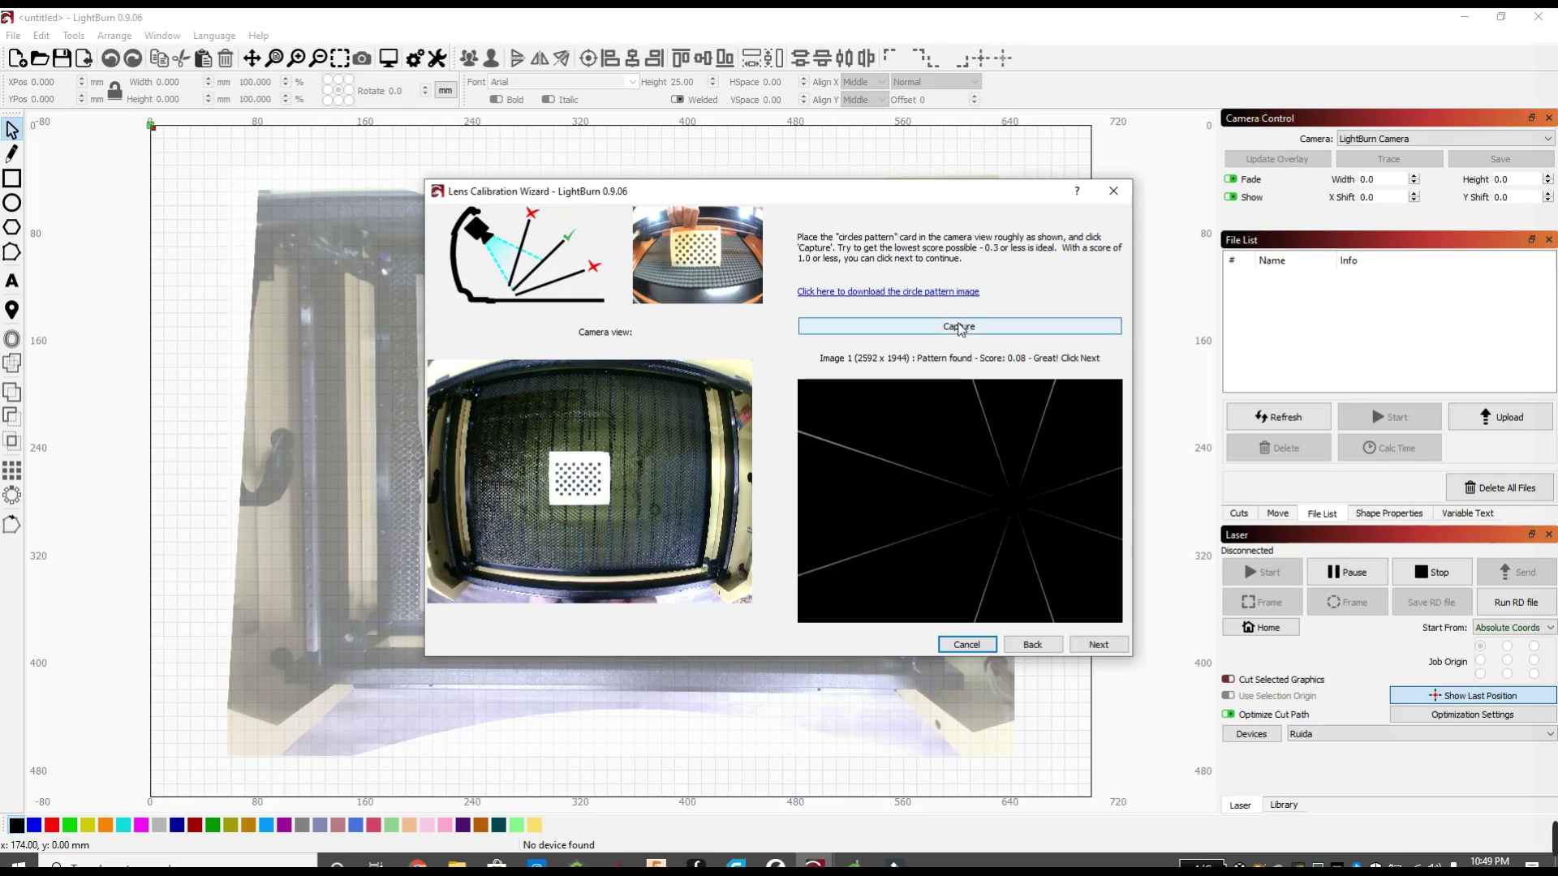
pyautogui.click(960, 328)
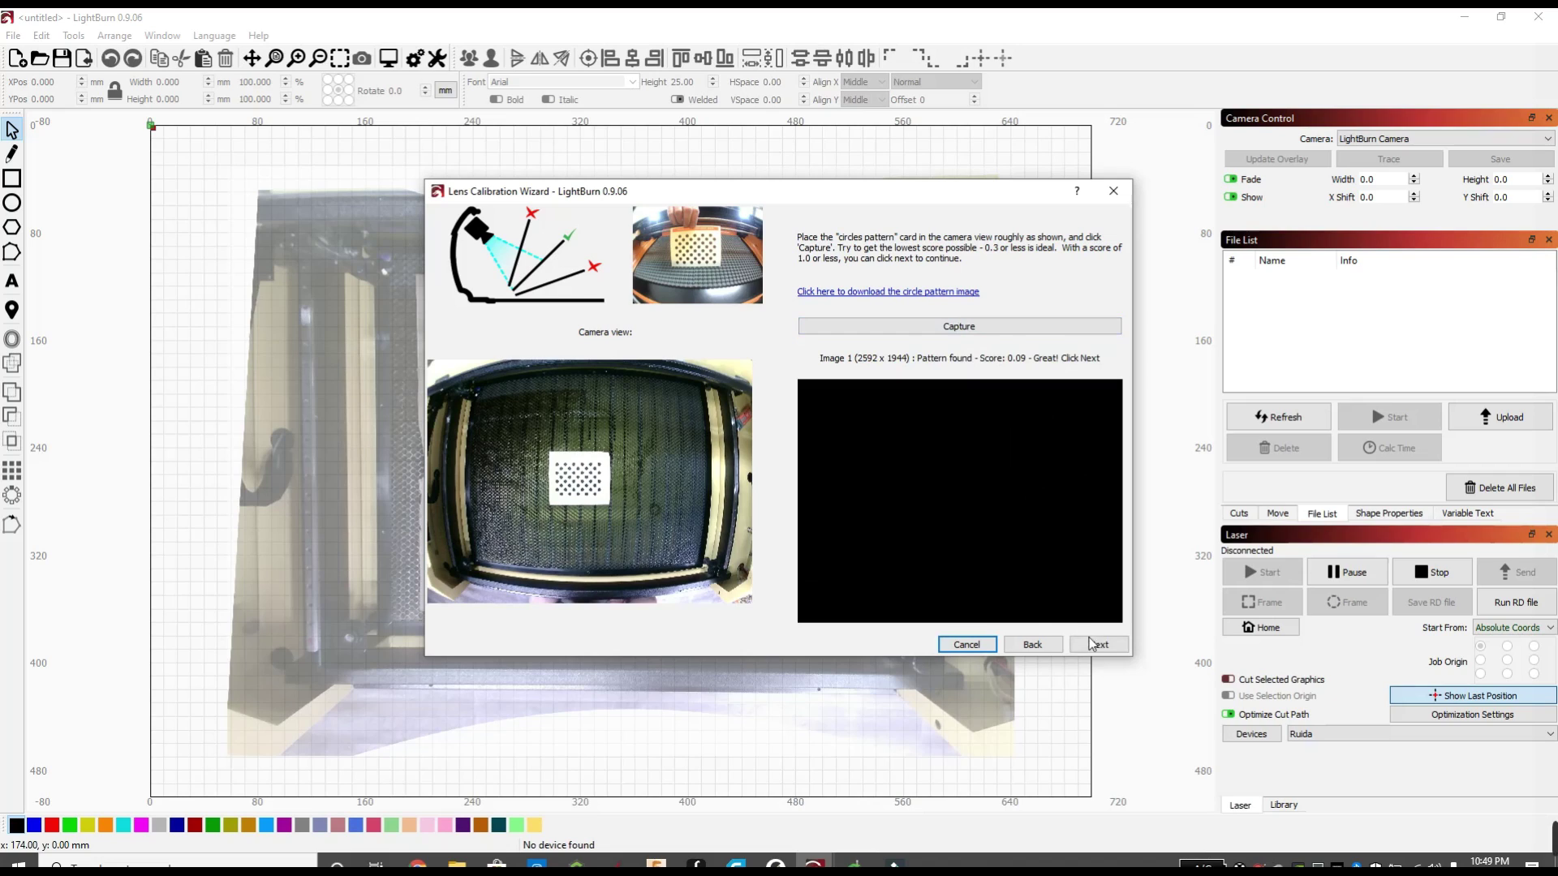
# Capture the card in poses two through five, moving to the next pose after each good score
pyautogui.click(1097, 643)
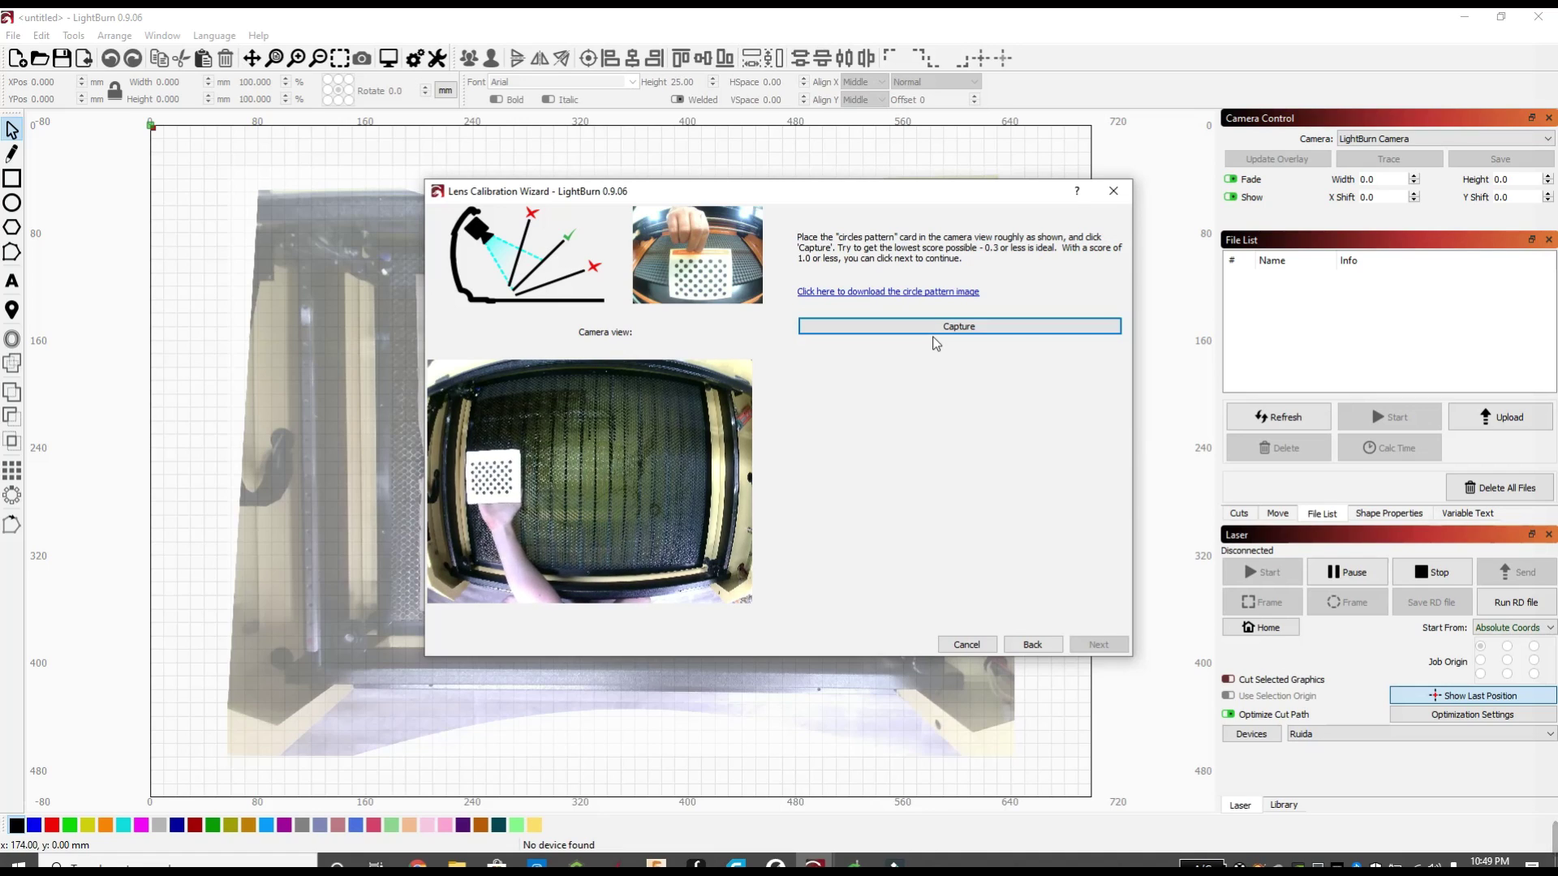
pyautogui.click(957, 327)
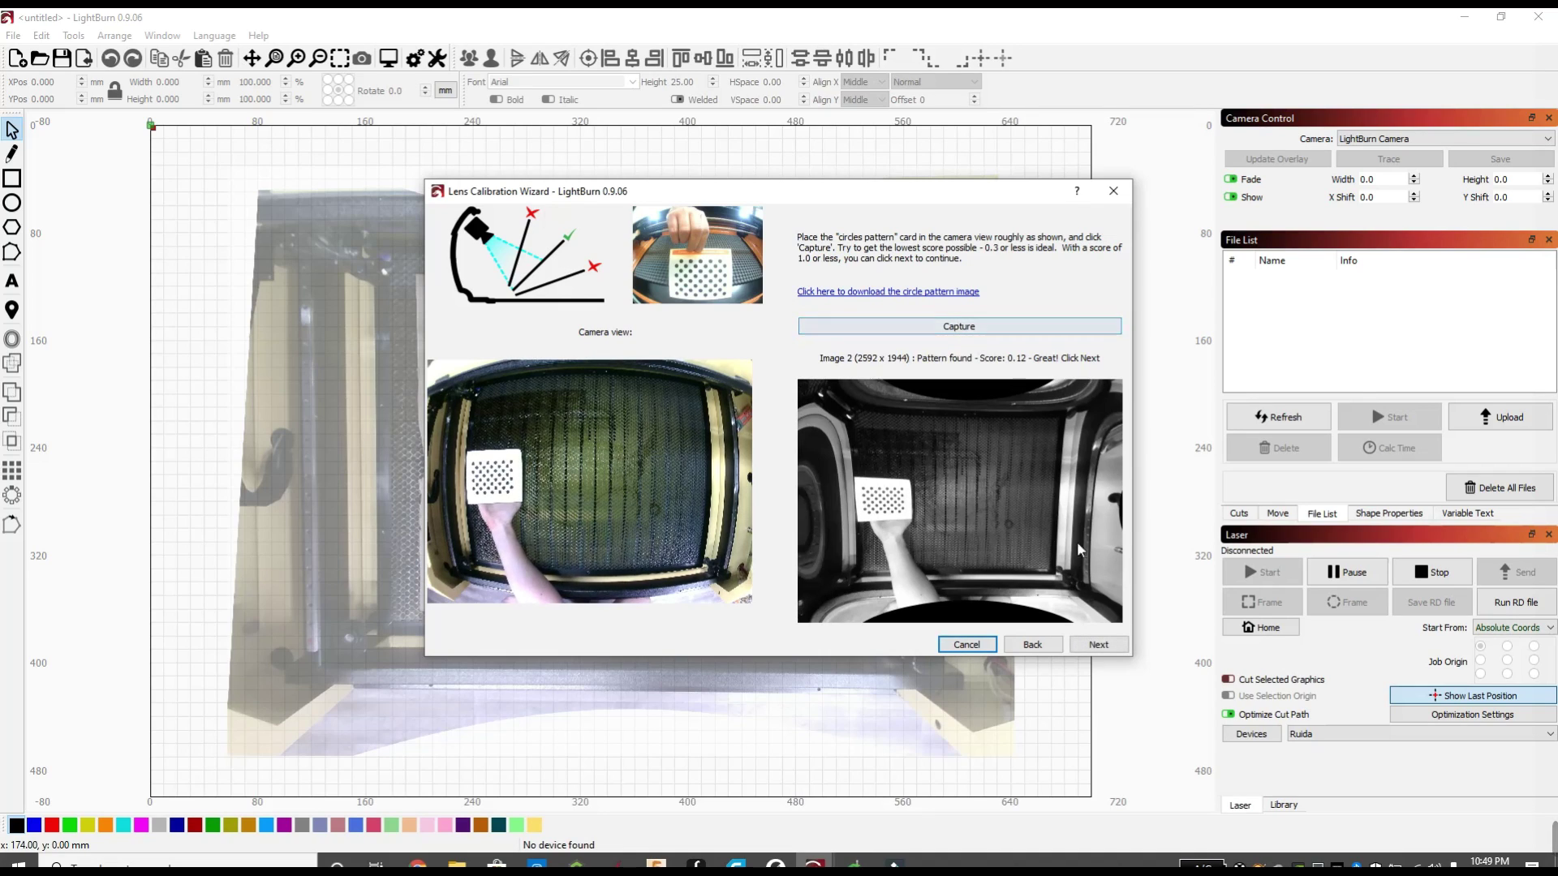
pyautogui.click(1099, 644)
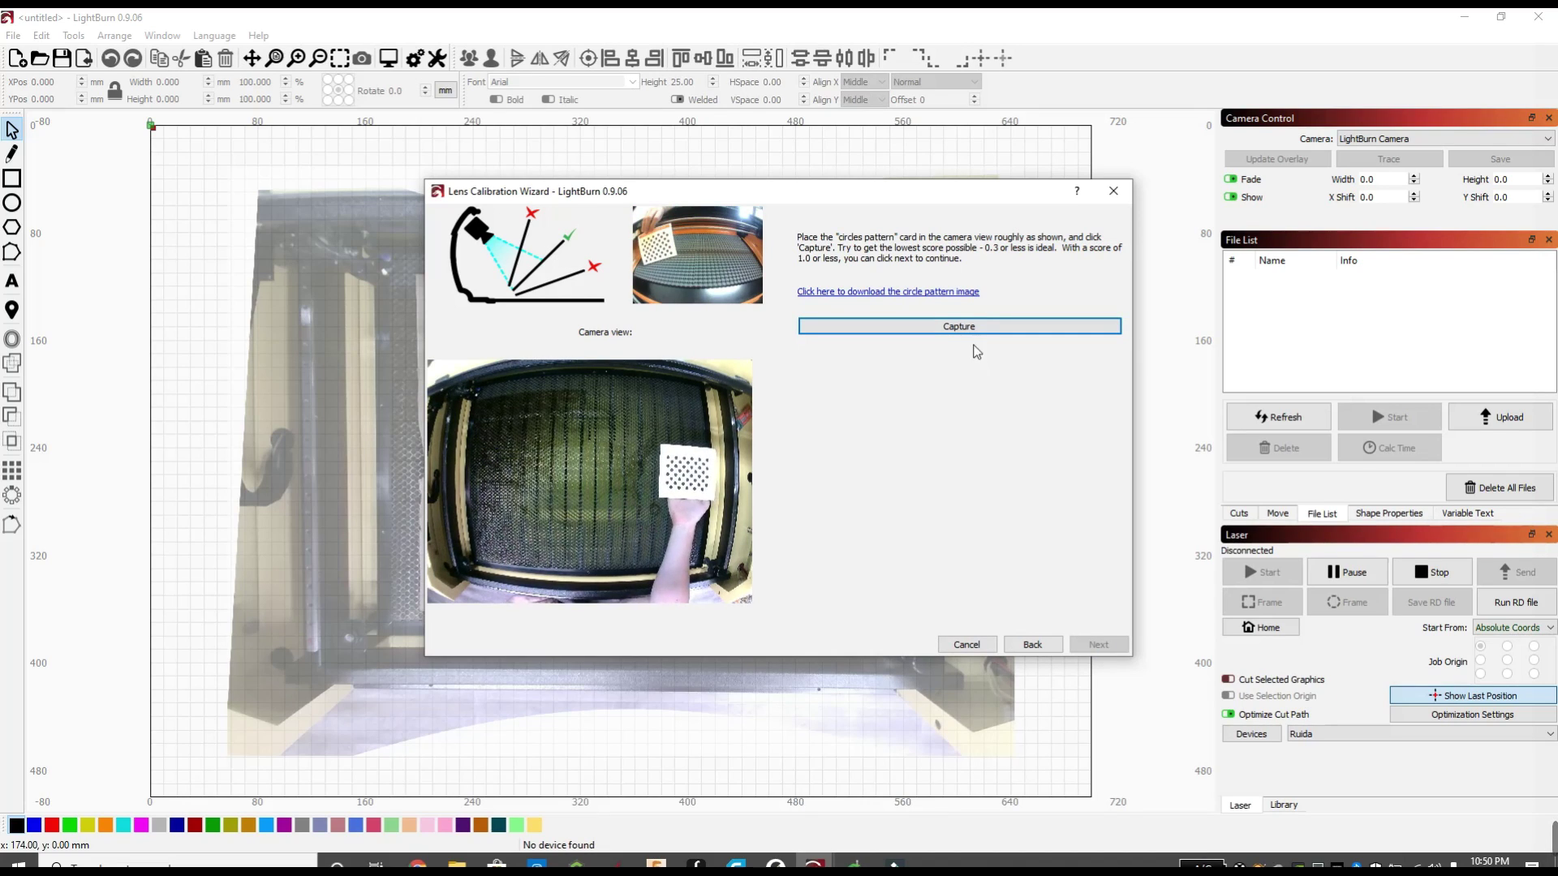
pyautogui.click(965, 326)
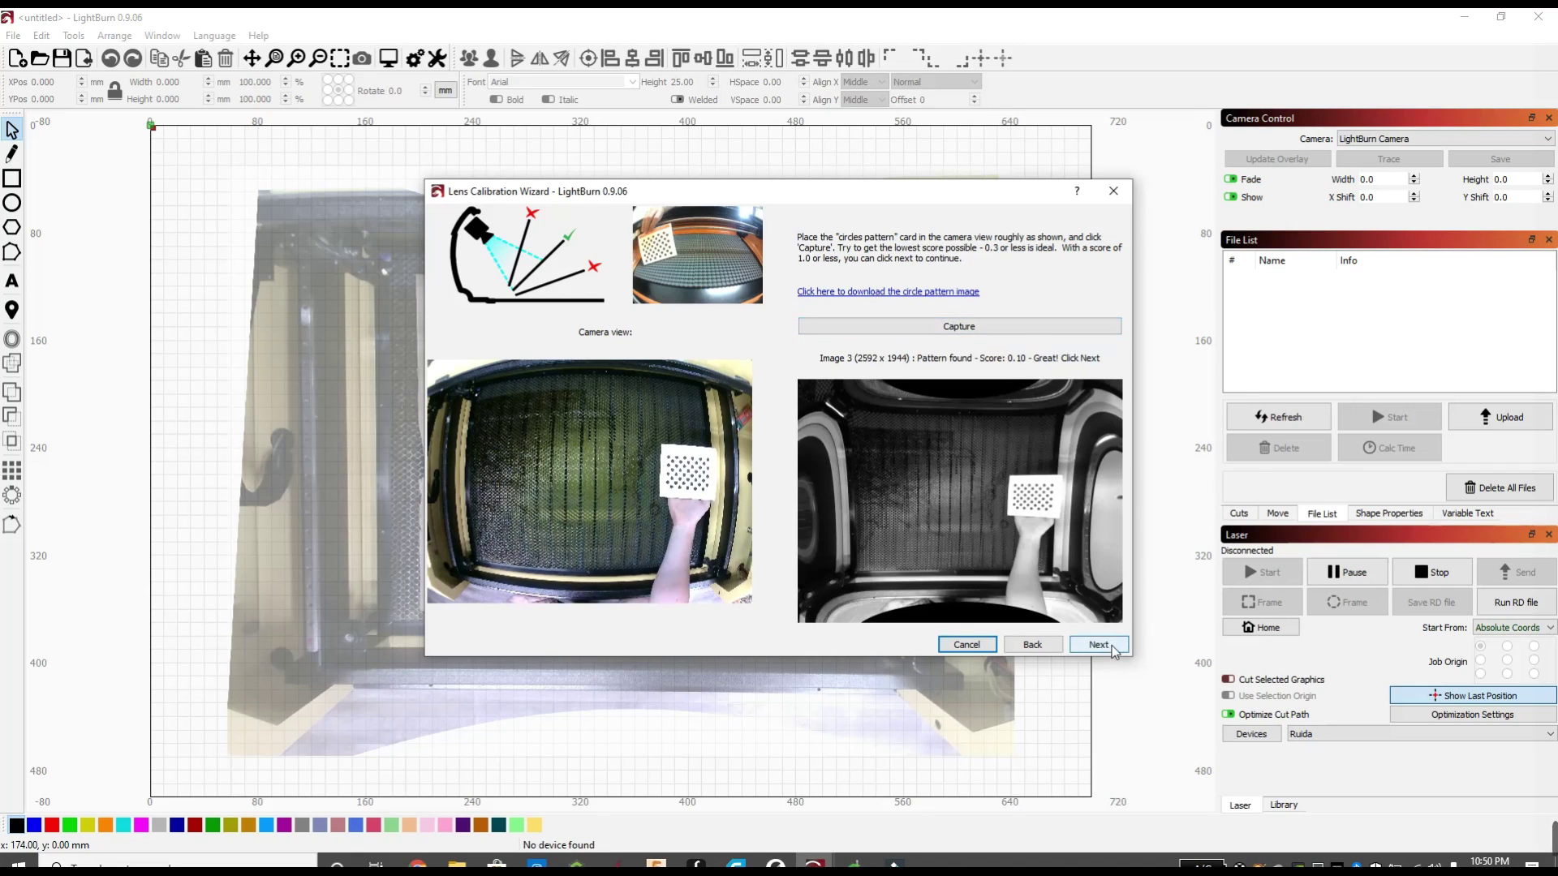
pyautogui.click(1113, 647)
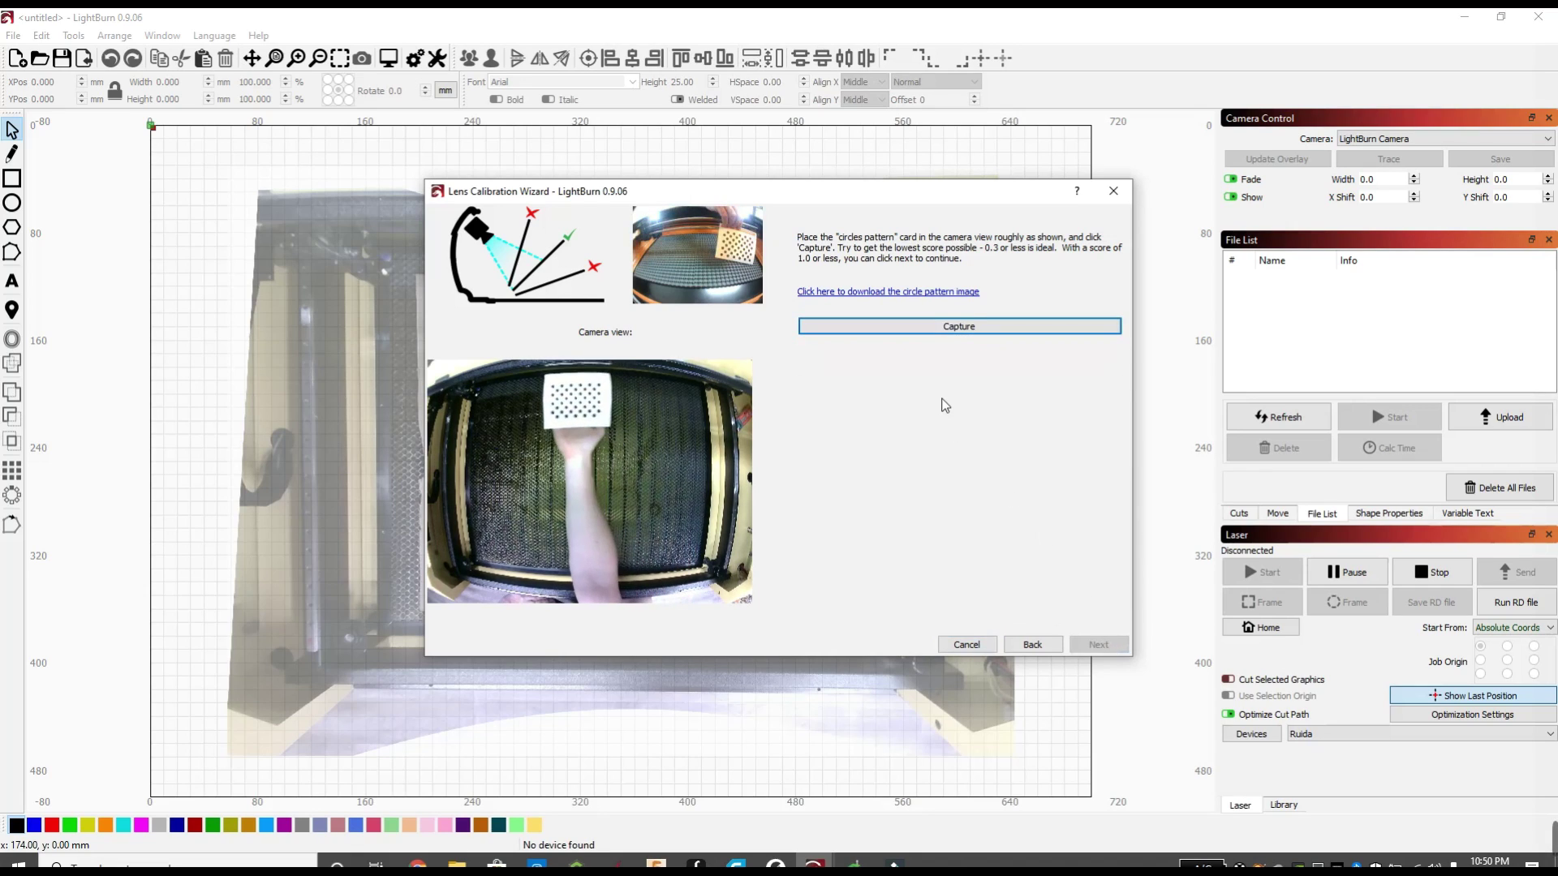
pyautogui.click(955, 328)
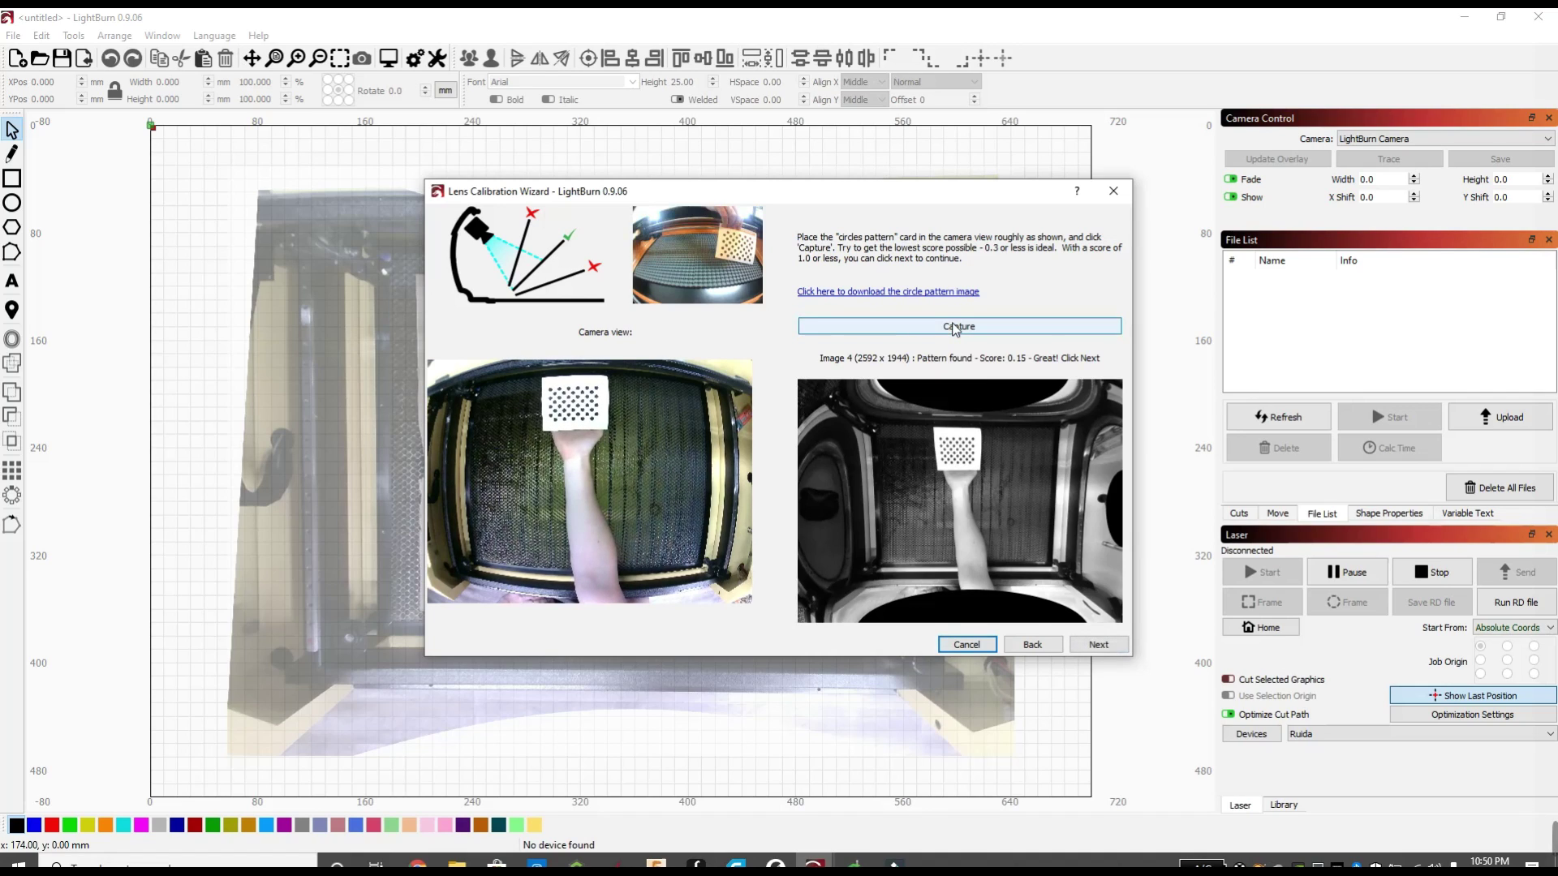
pyautogui.click(1102, 649)
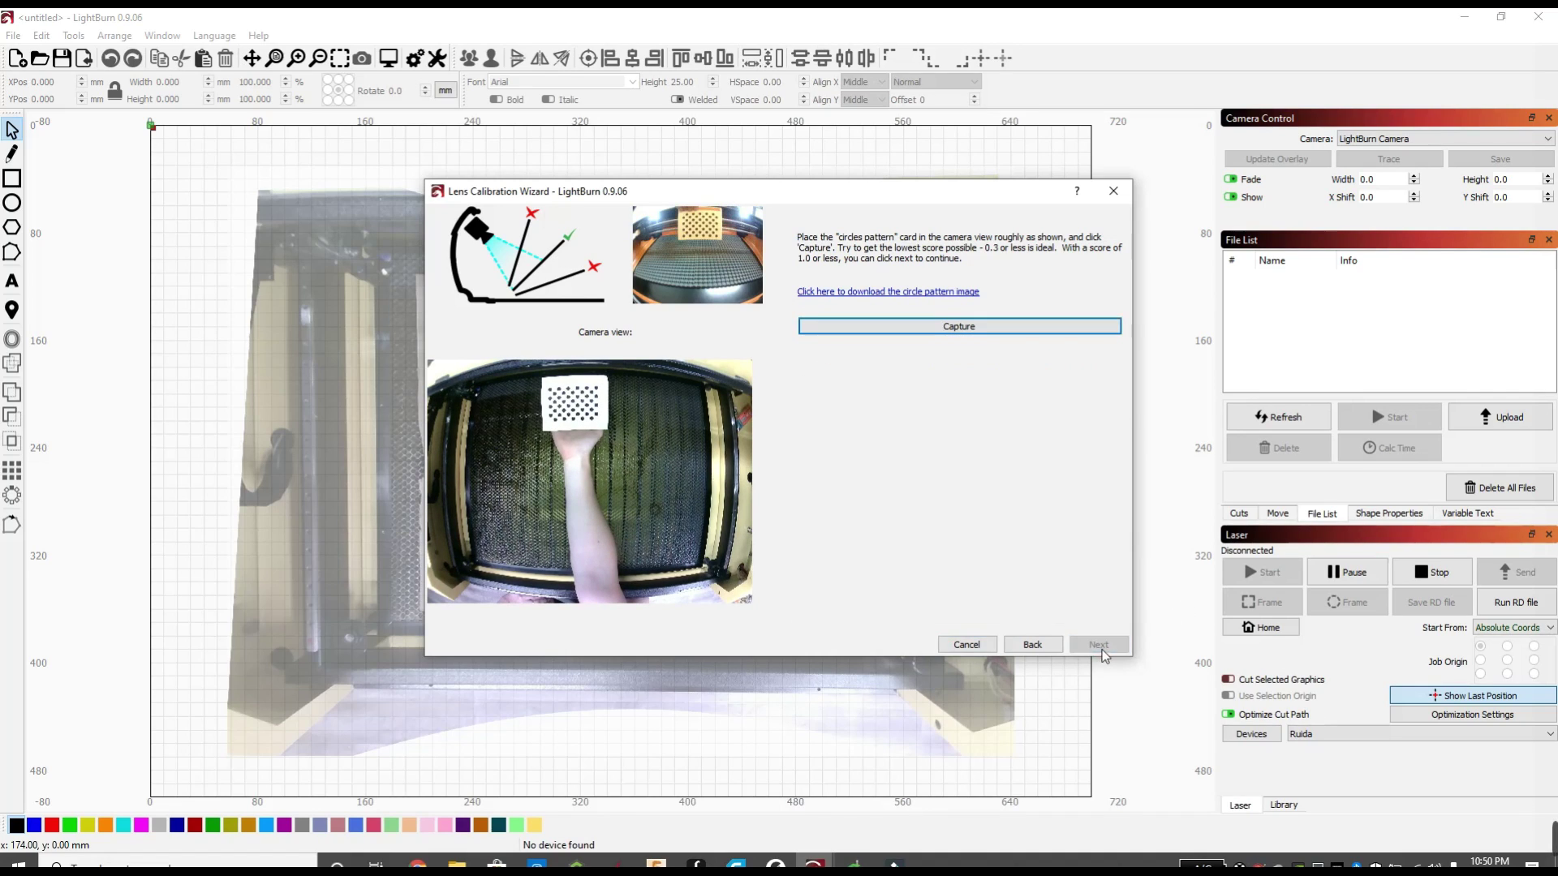
pyautogui.click(958, 333)
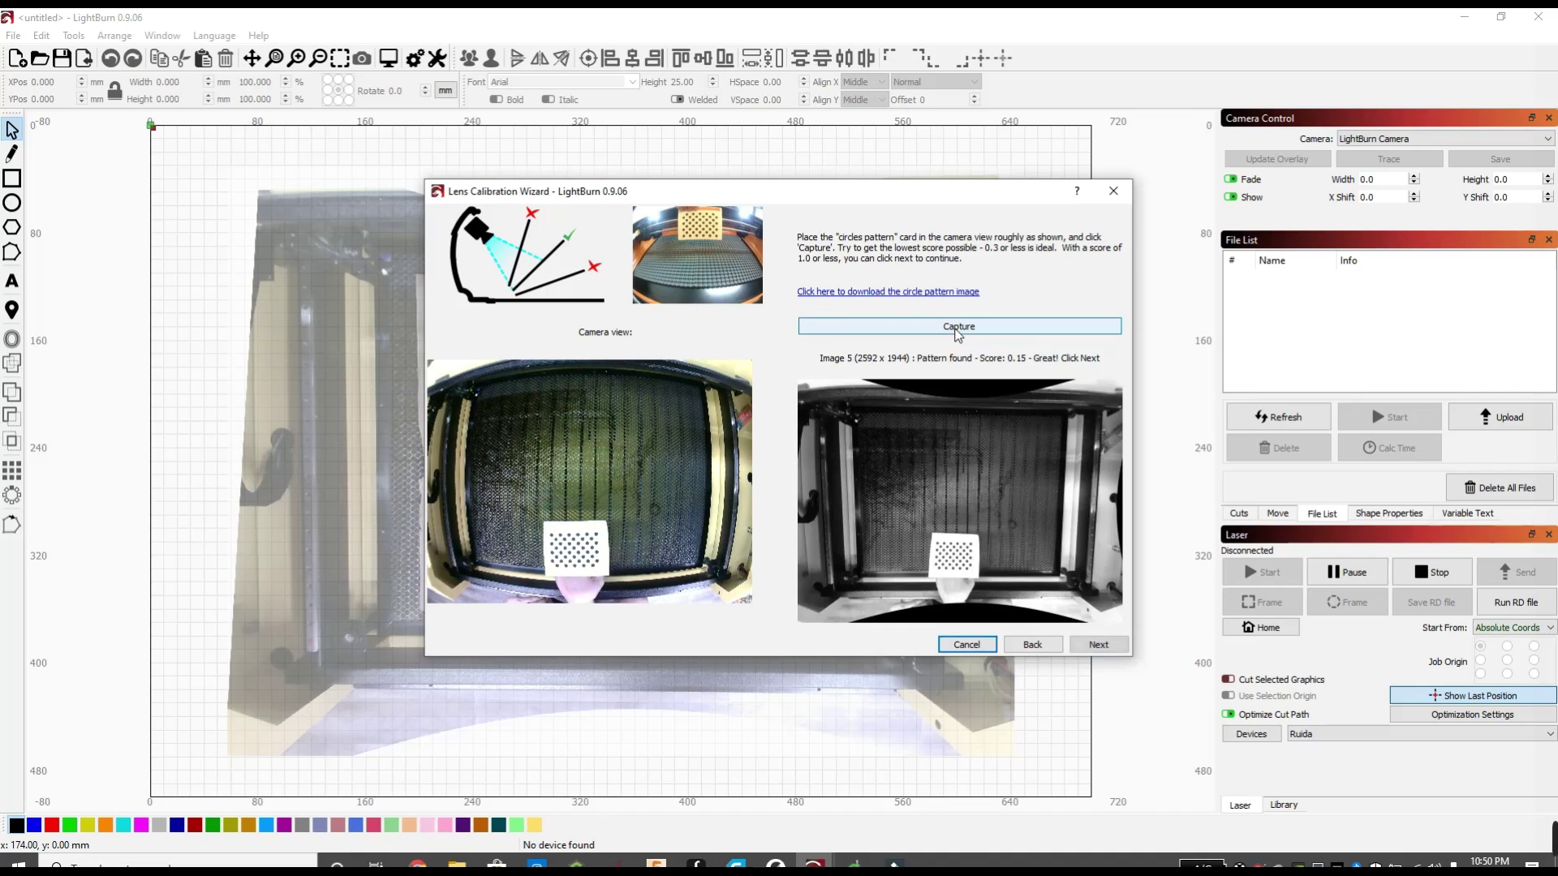
pyautogui.click(1099, 645)
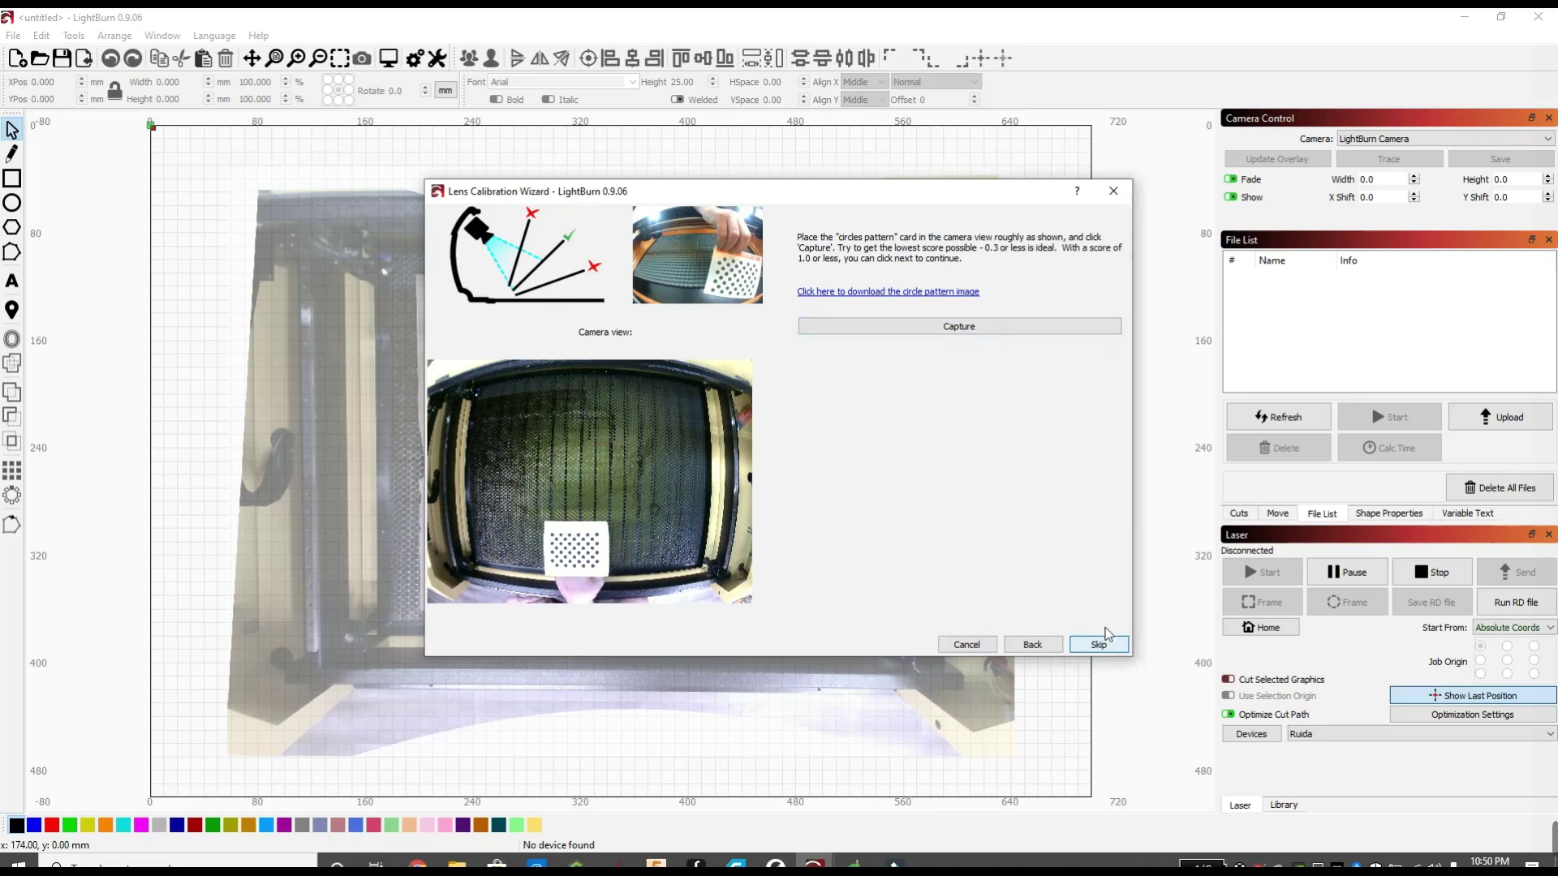
# Capture the card at the last four positions, ending near the bed's lower edge with a score of 0.14
pyautogui.click(947, 328)
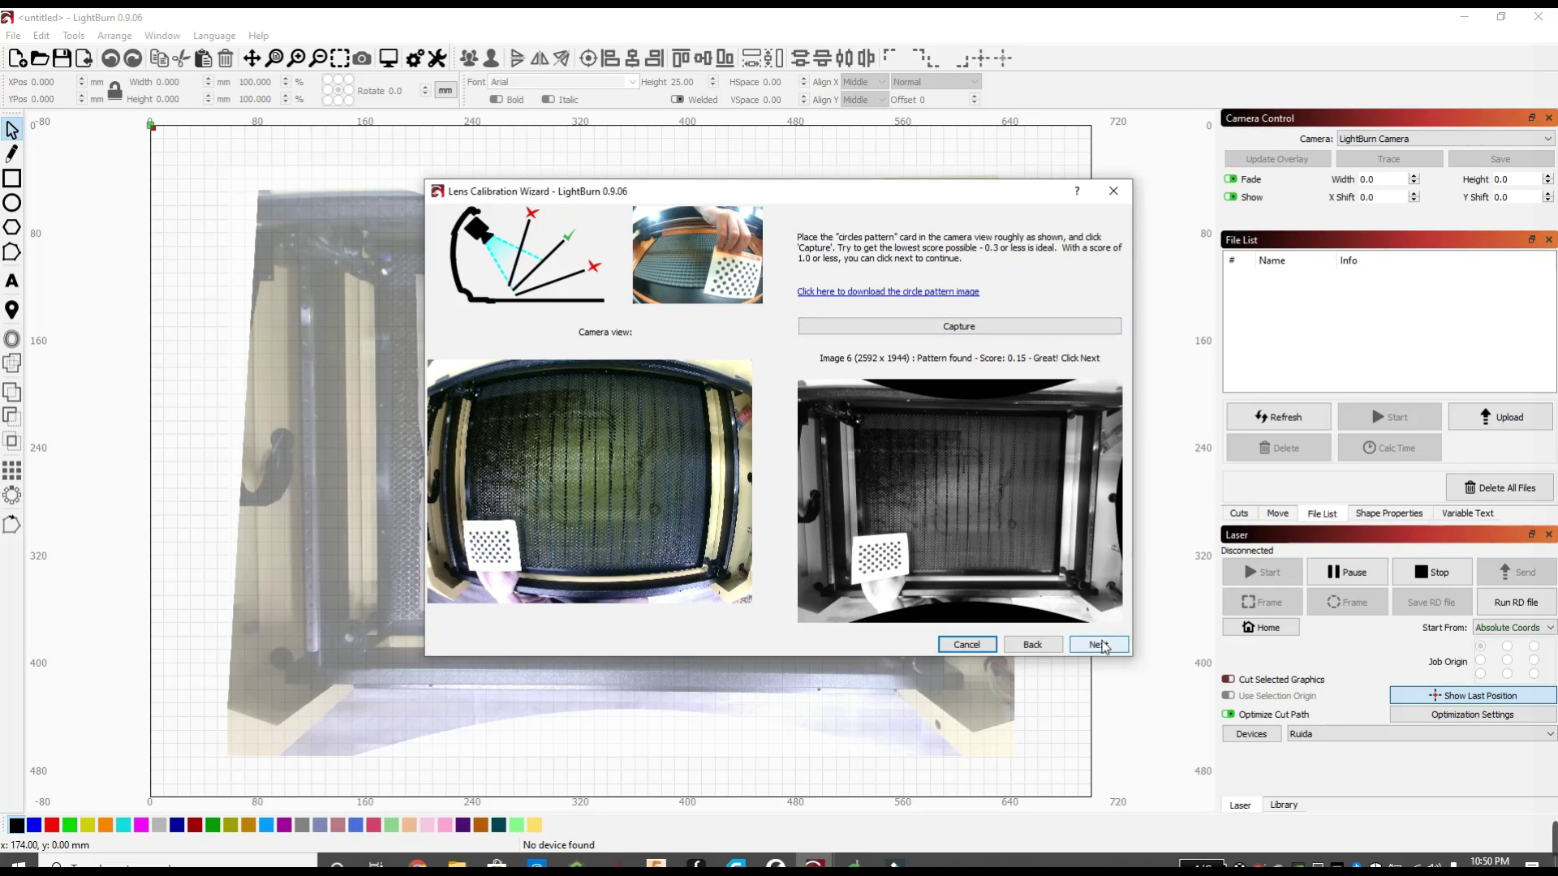
pyautogui.click(1101, 645)
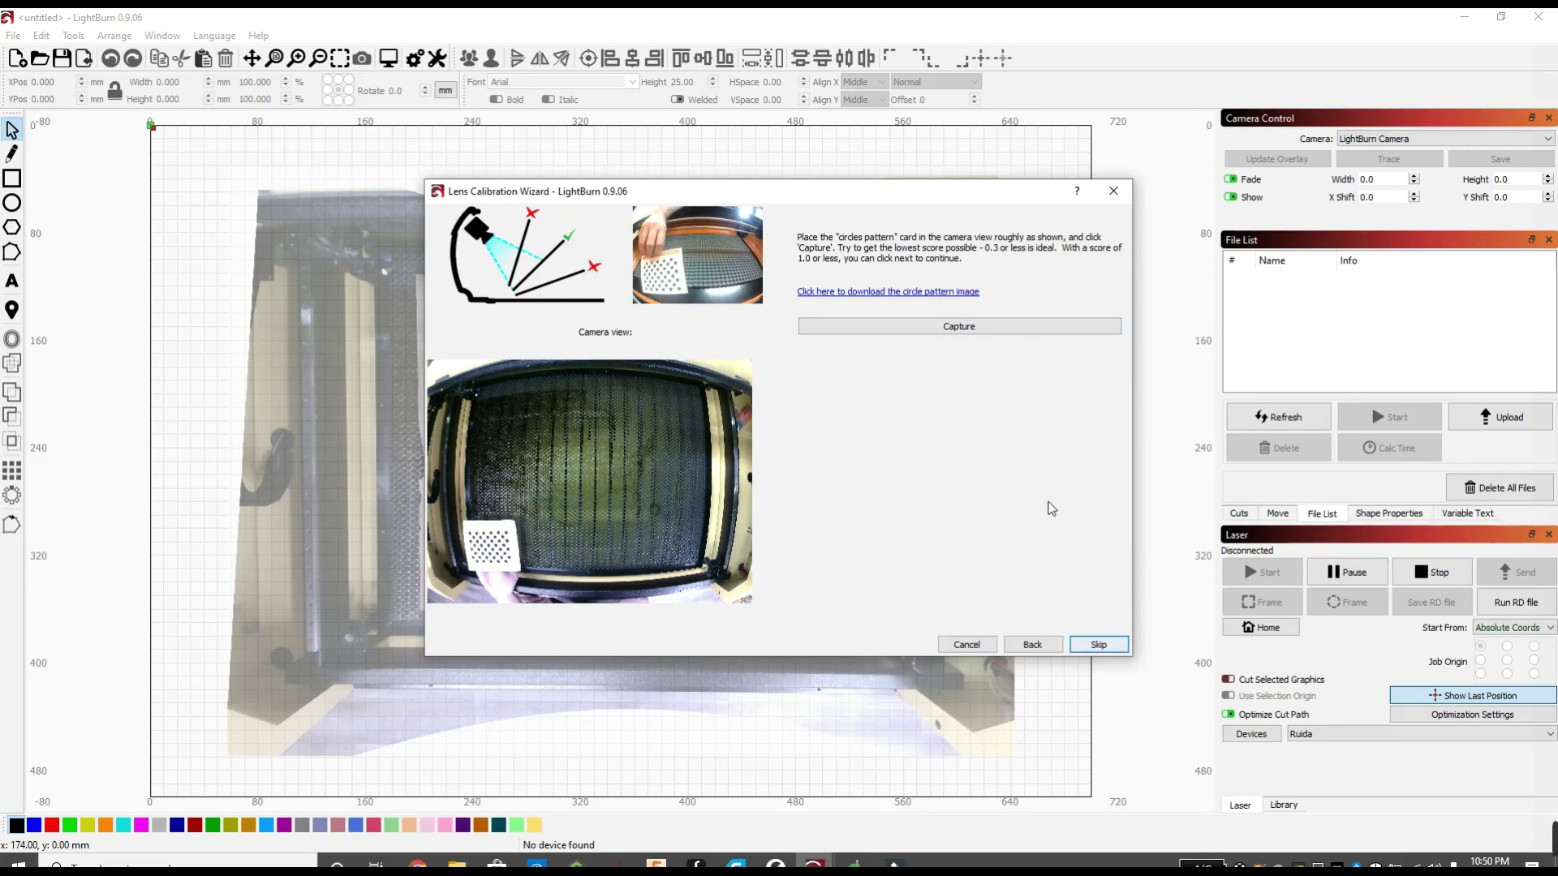
pyautogui.click(949, 334)
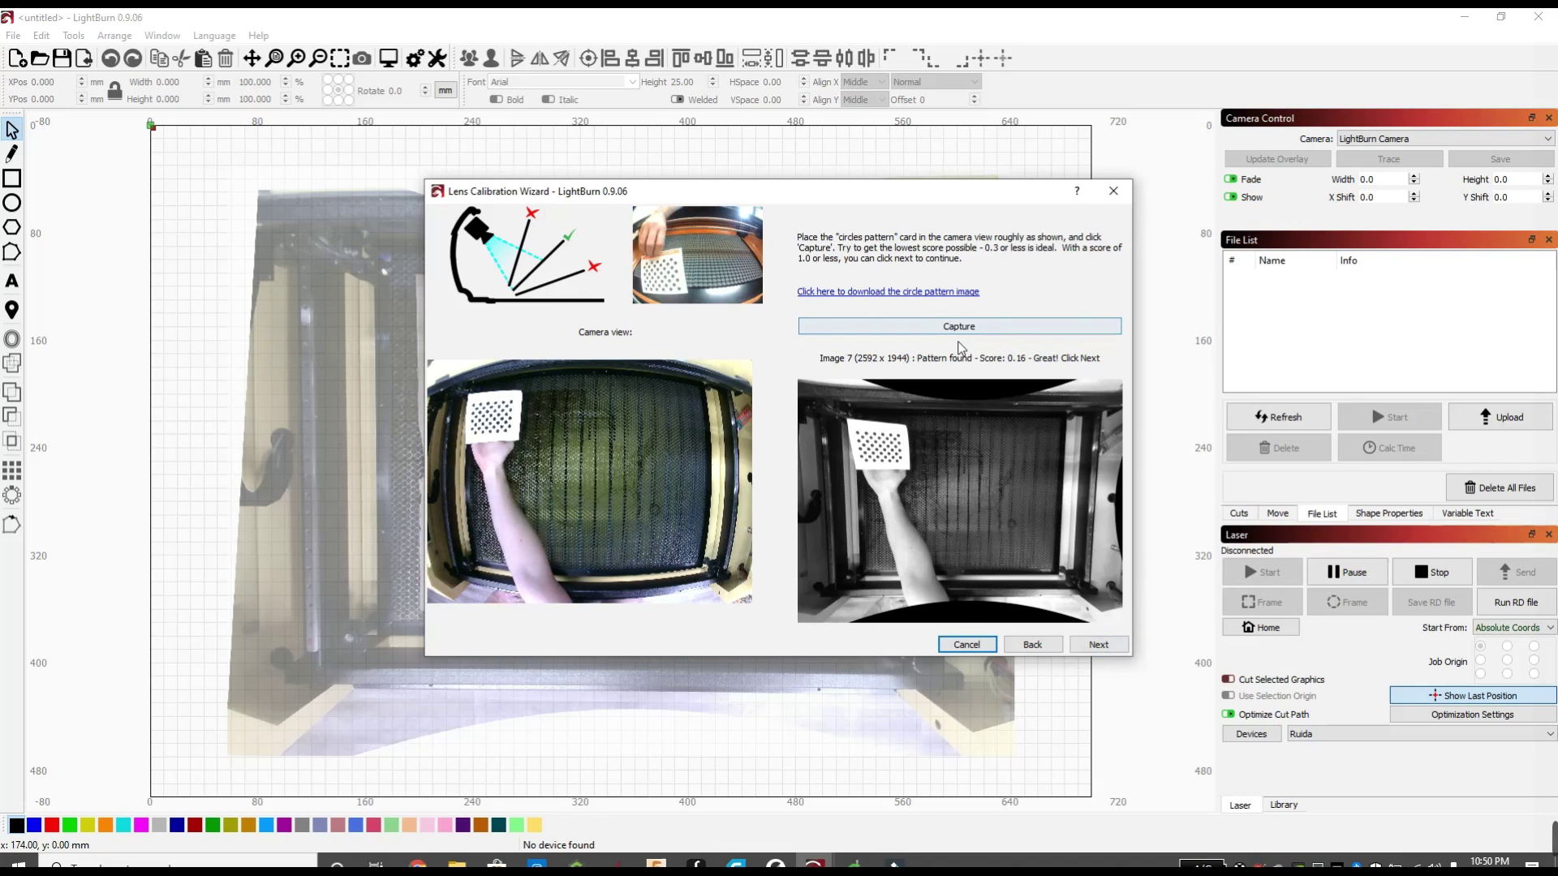
pyautogui.click(1113, 645)
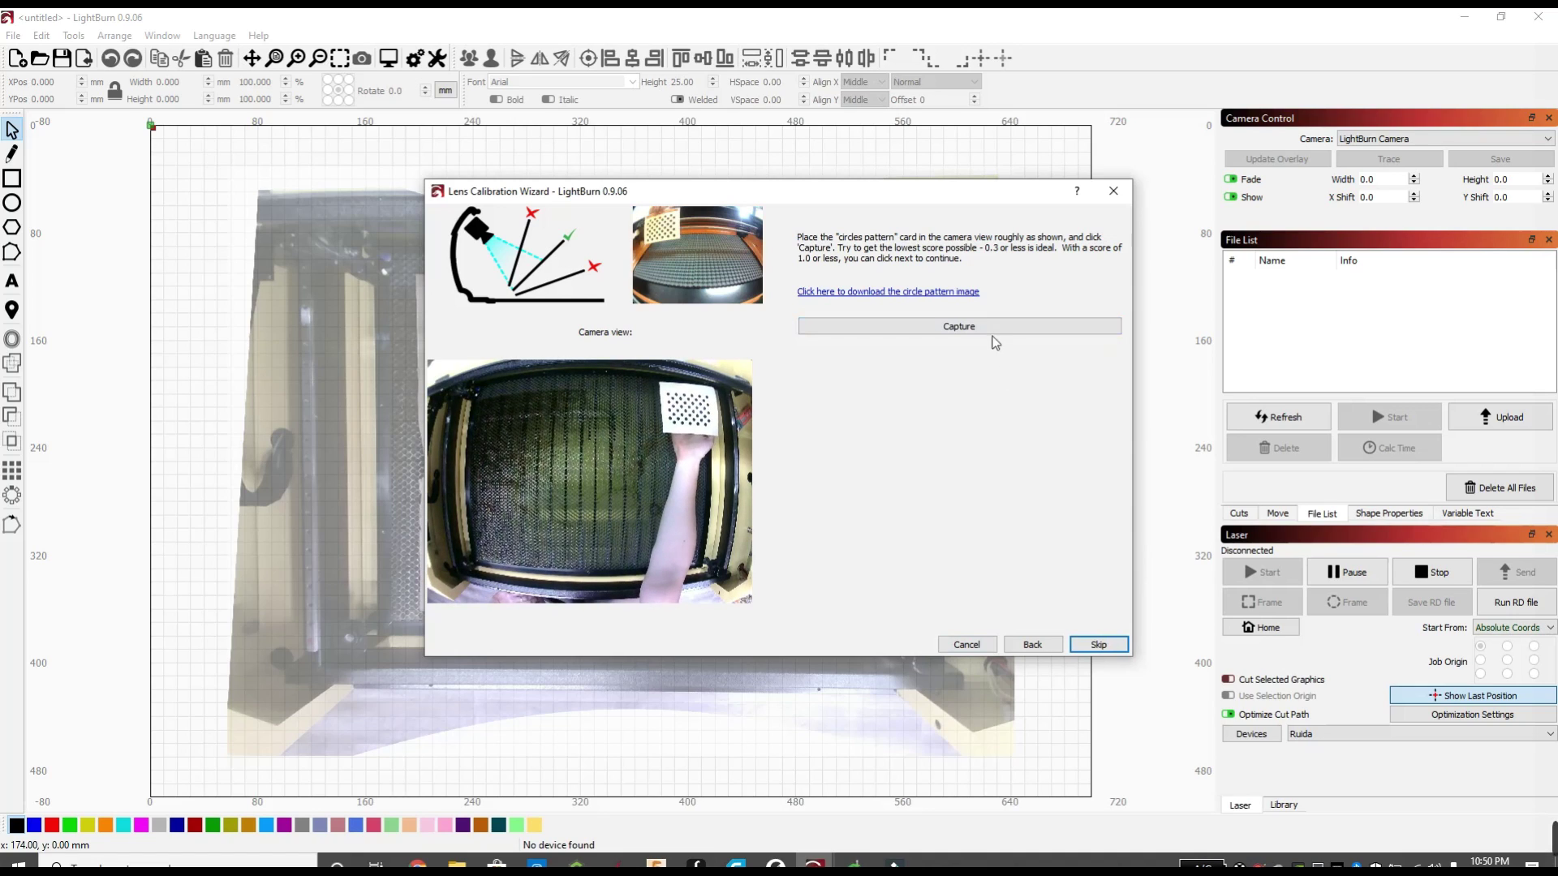
pyautogui.click(981, 328)
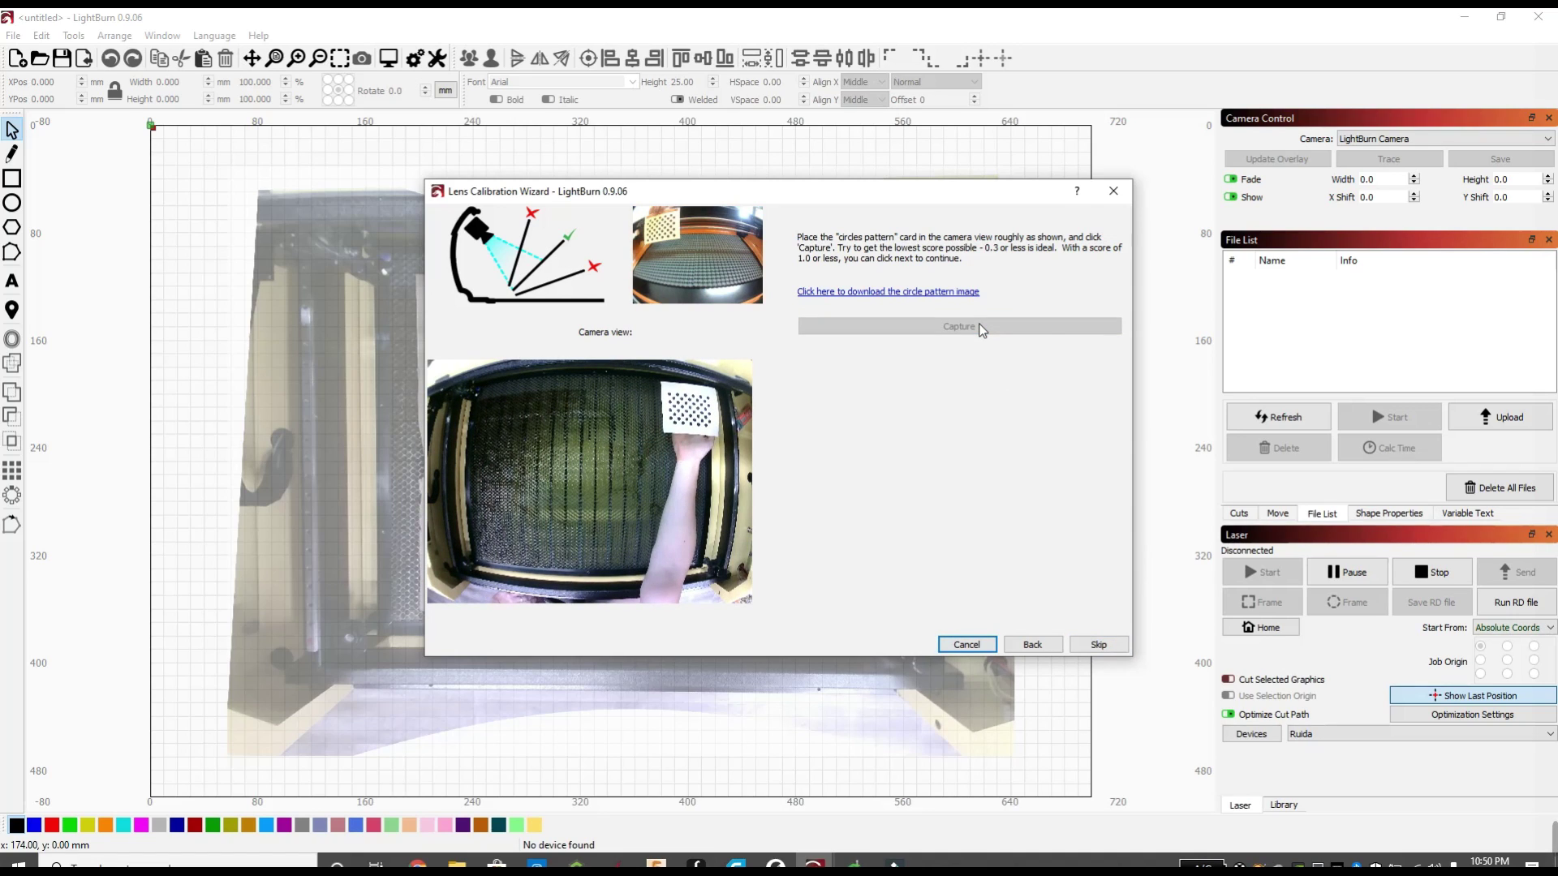
pyautogui.click(1096, 643)
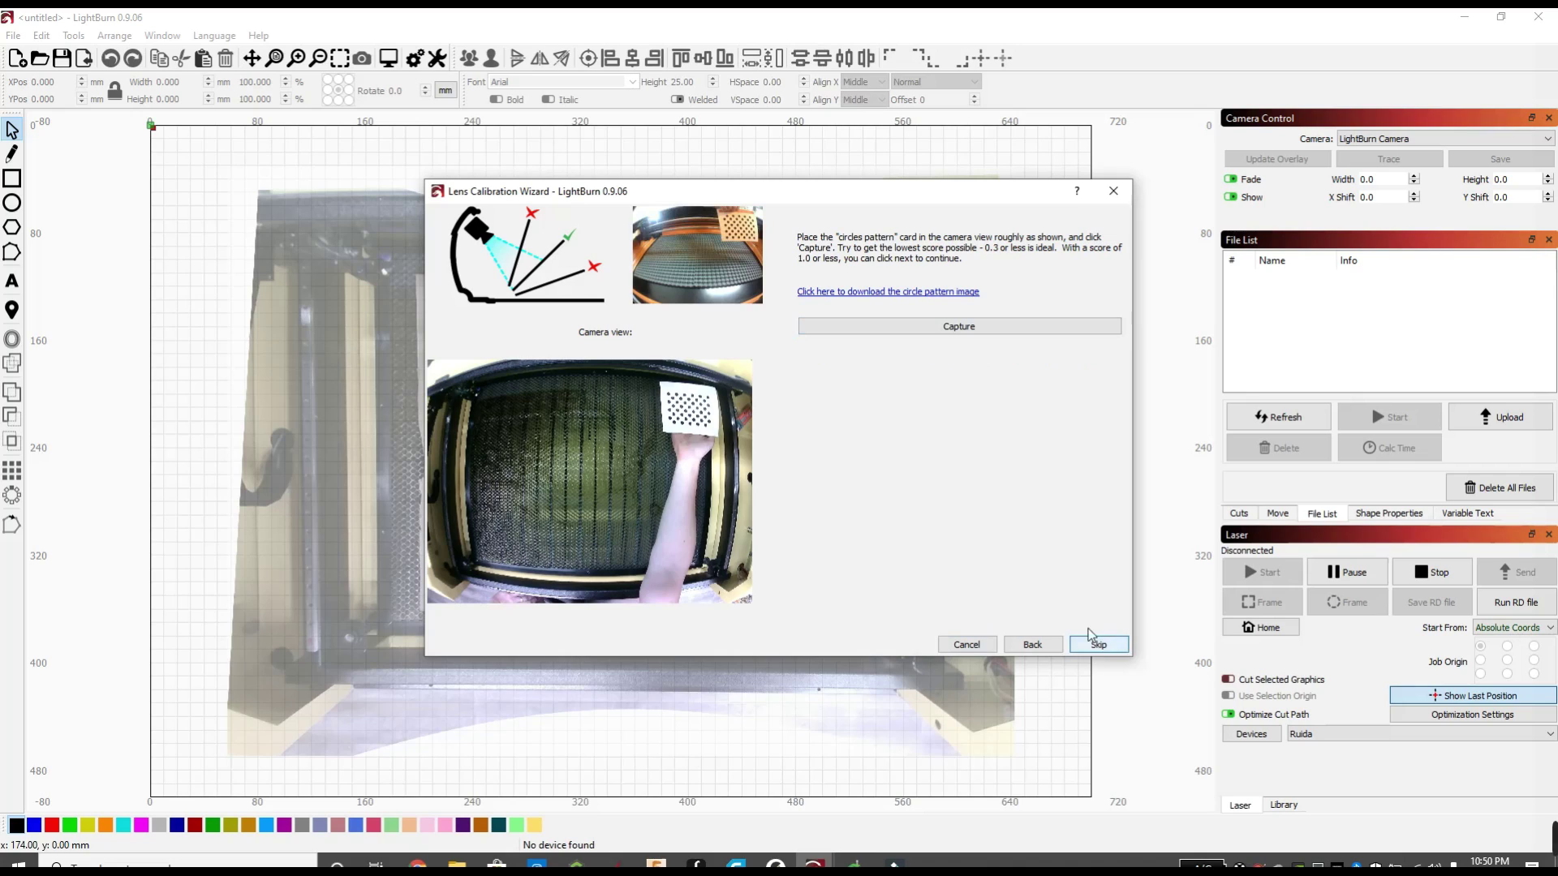
pyautogui.click(963, 328)
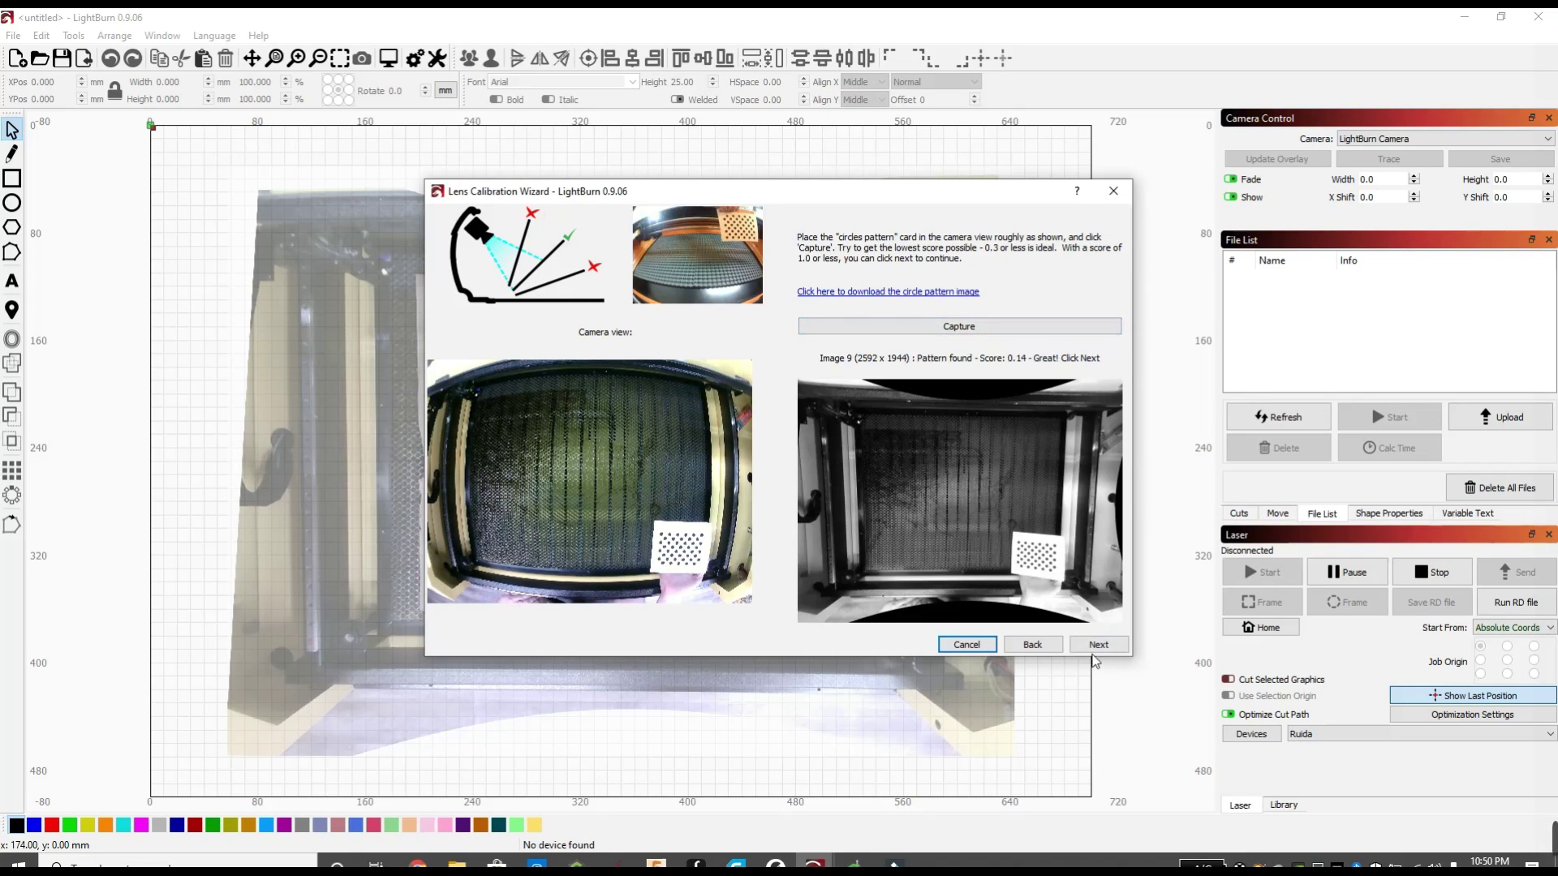
pyautogui.click(1094, 648)
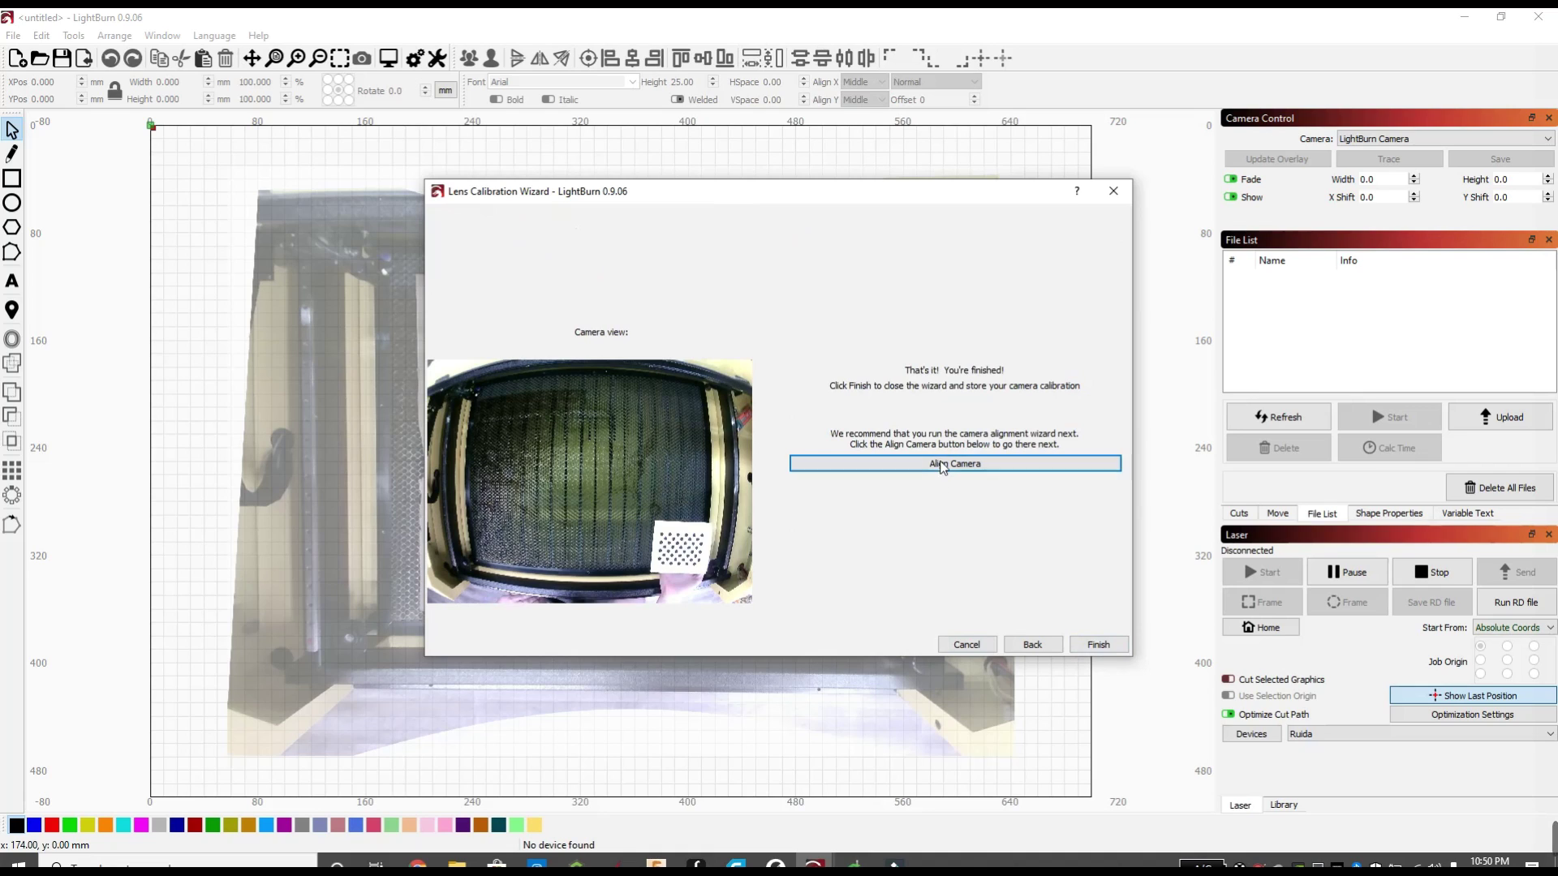
# Close lens calibration and launch the Camera Alignment Wizard from the finish page
pyautogui.click(943, 465)
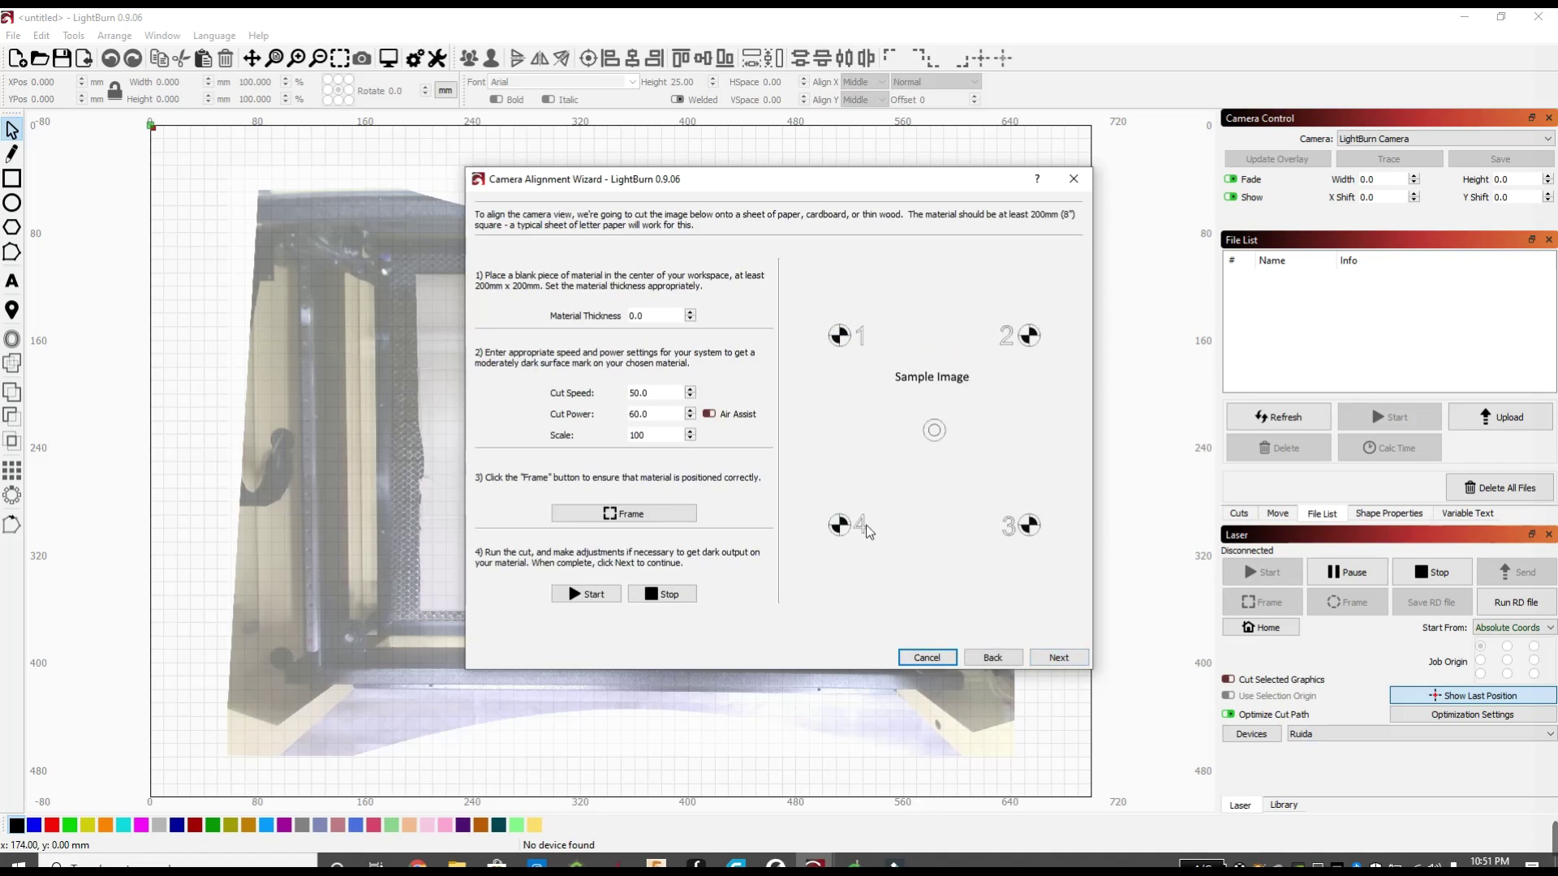
# Set the alignment cut power to 10 and frame where the targets land
pyautogui.moveTo(662, 392); pyautogui.dragTo(601, 414)
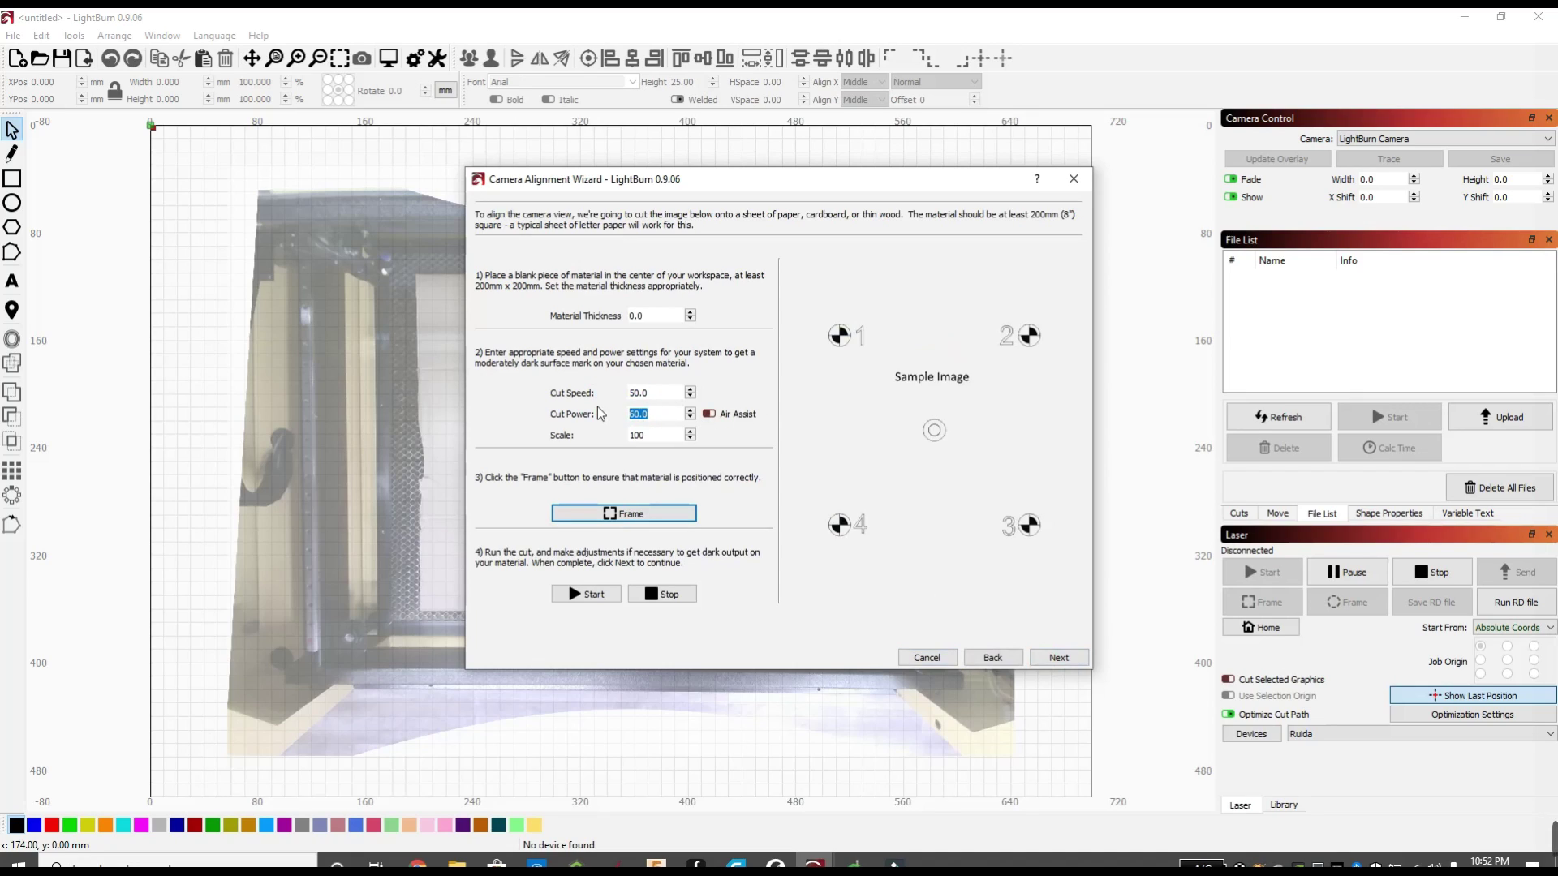
pyautogui.write('10')
pyautogui.moveTo(1551, 810)
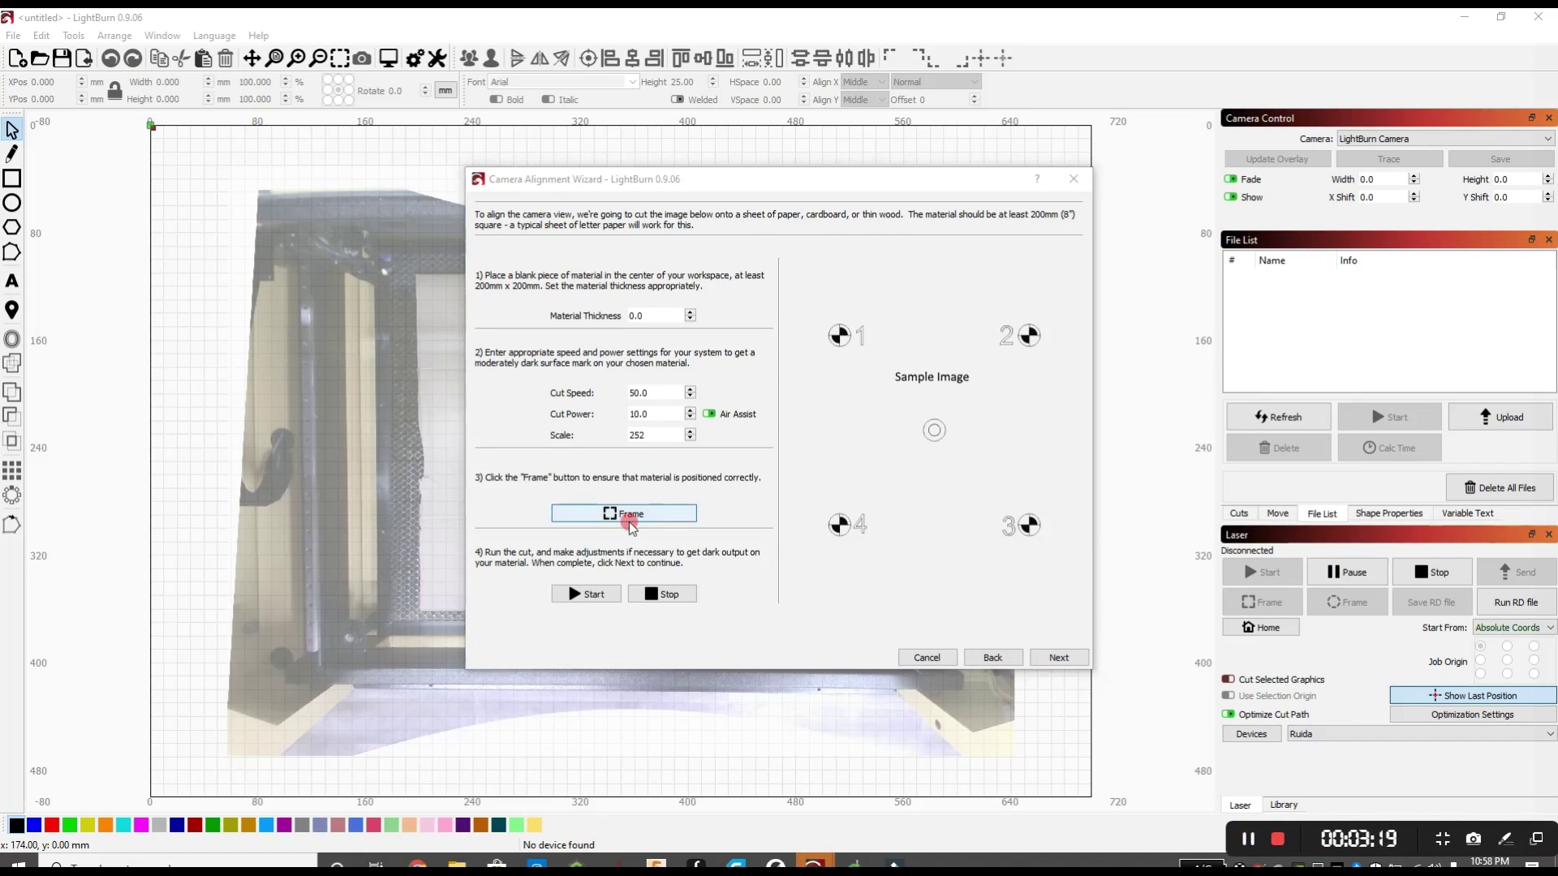
pyautogui.click(629, 514)
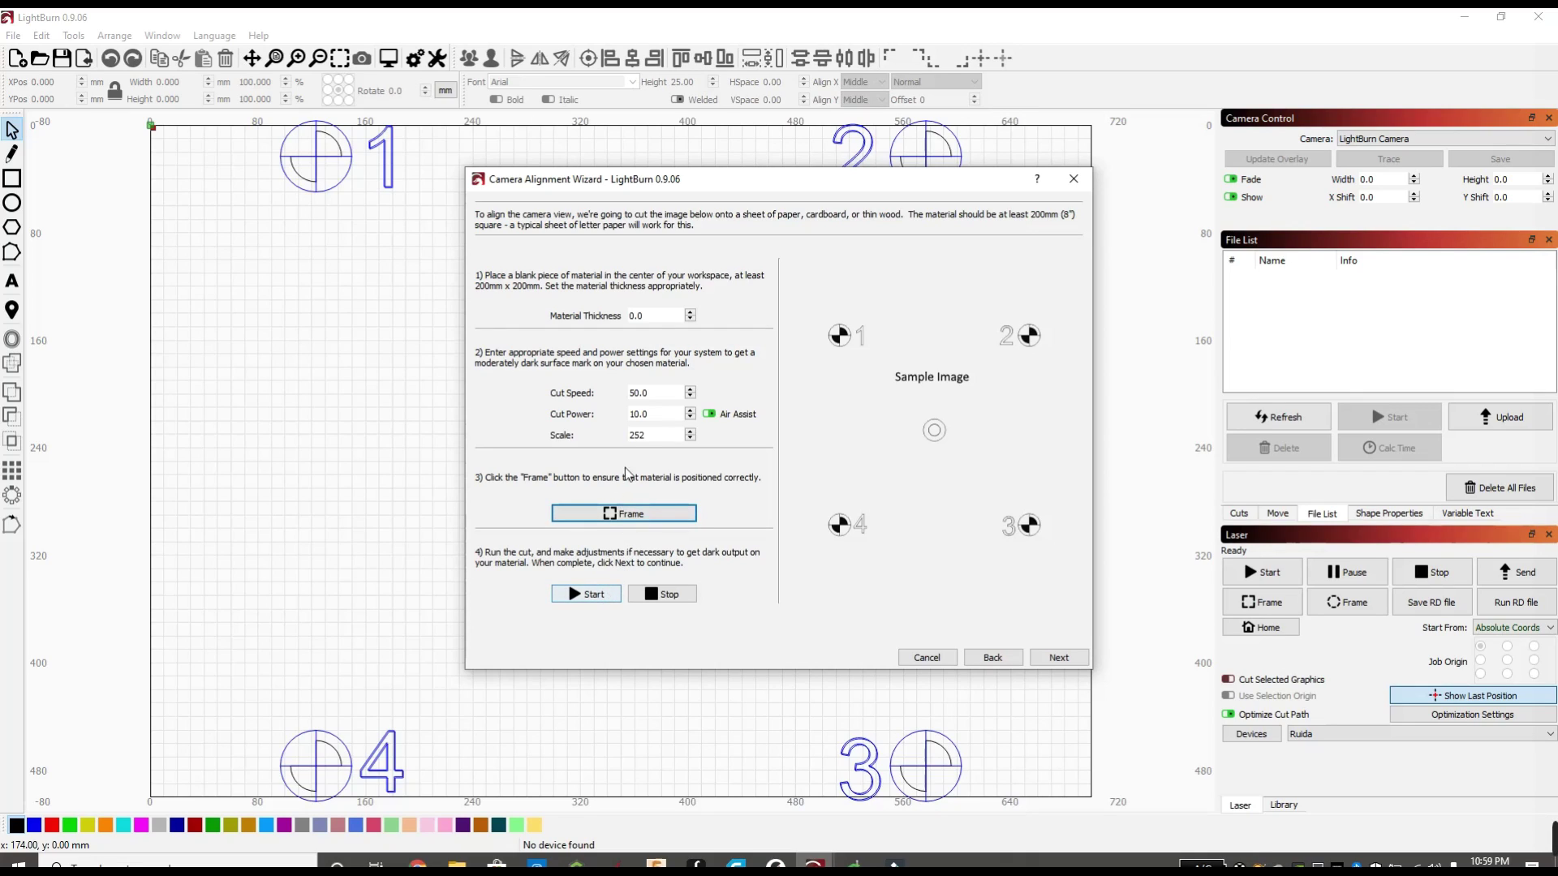
# Run the target cut at power 15, then again at speed 40 and power 10
pyautogui.moveTo(661, 414); pyautogui.dragTo(620, 416)
pyautogui.write('15')
pyautogui.click(602, 599)
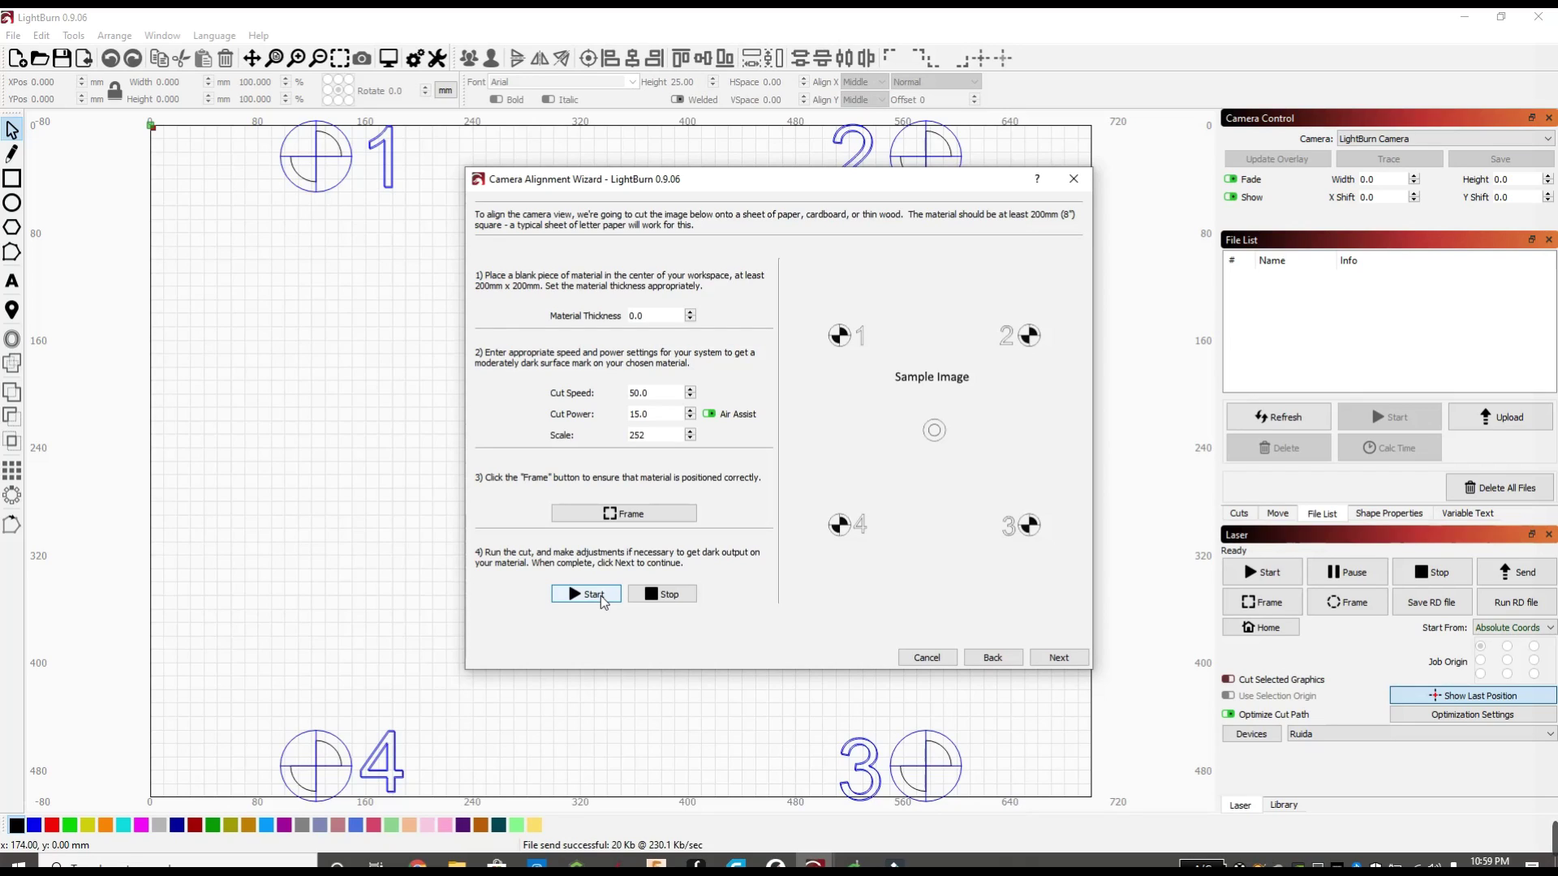
pyautogui.moveTo(646, 393); pyautogui.dragTo(616, 397)
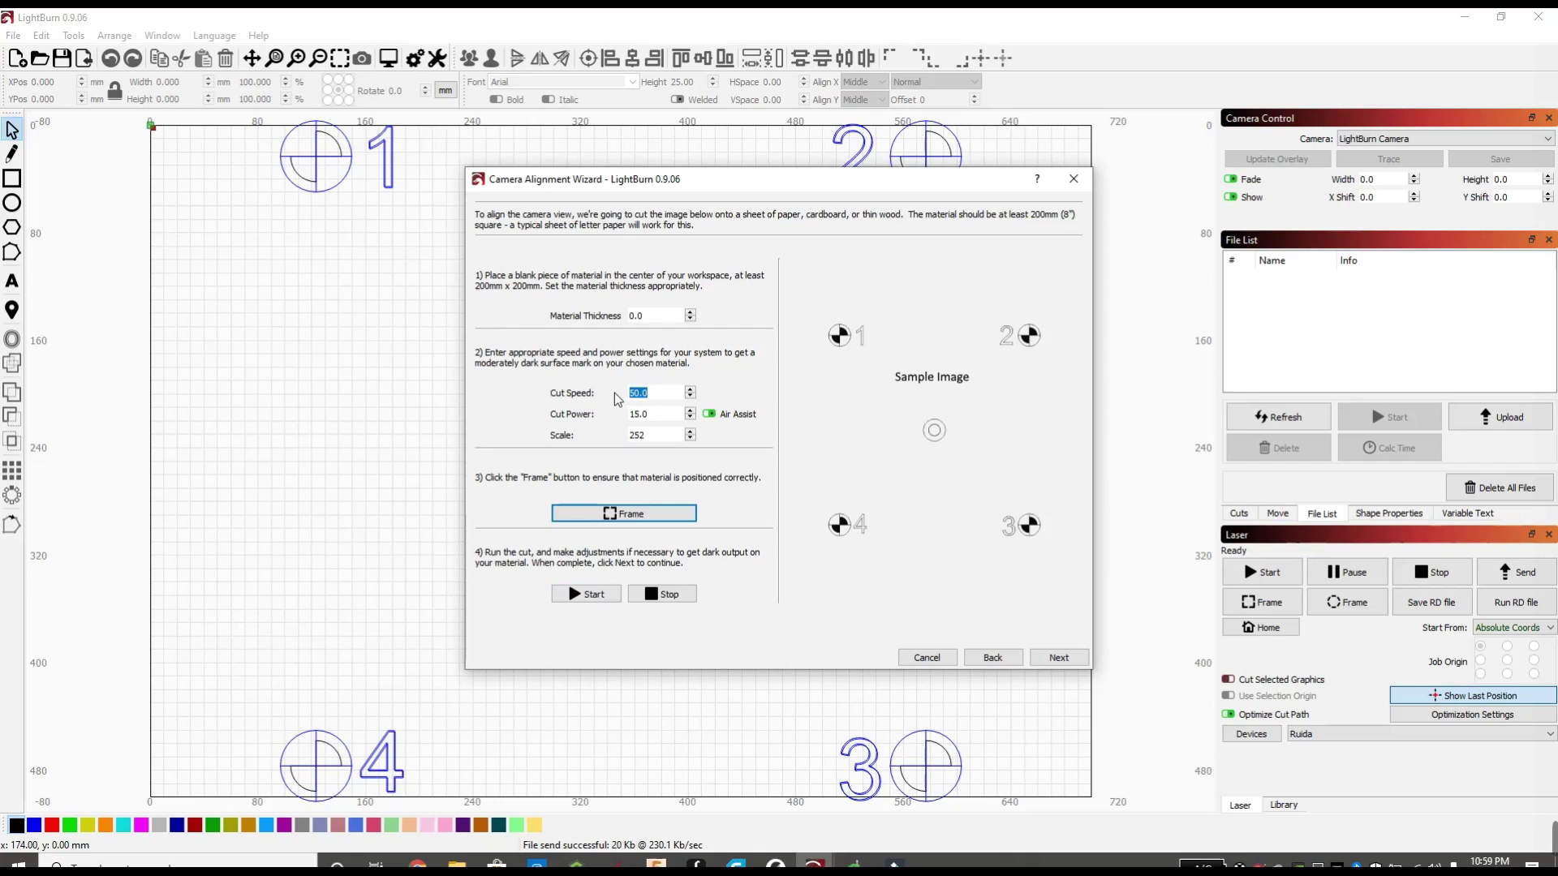
pyautogui.write('40')
pyautogui.press('Tab')
pyautogui.write('10')
pyautogui.click(595, 596)
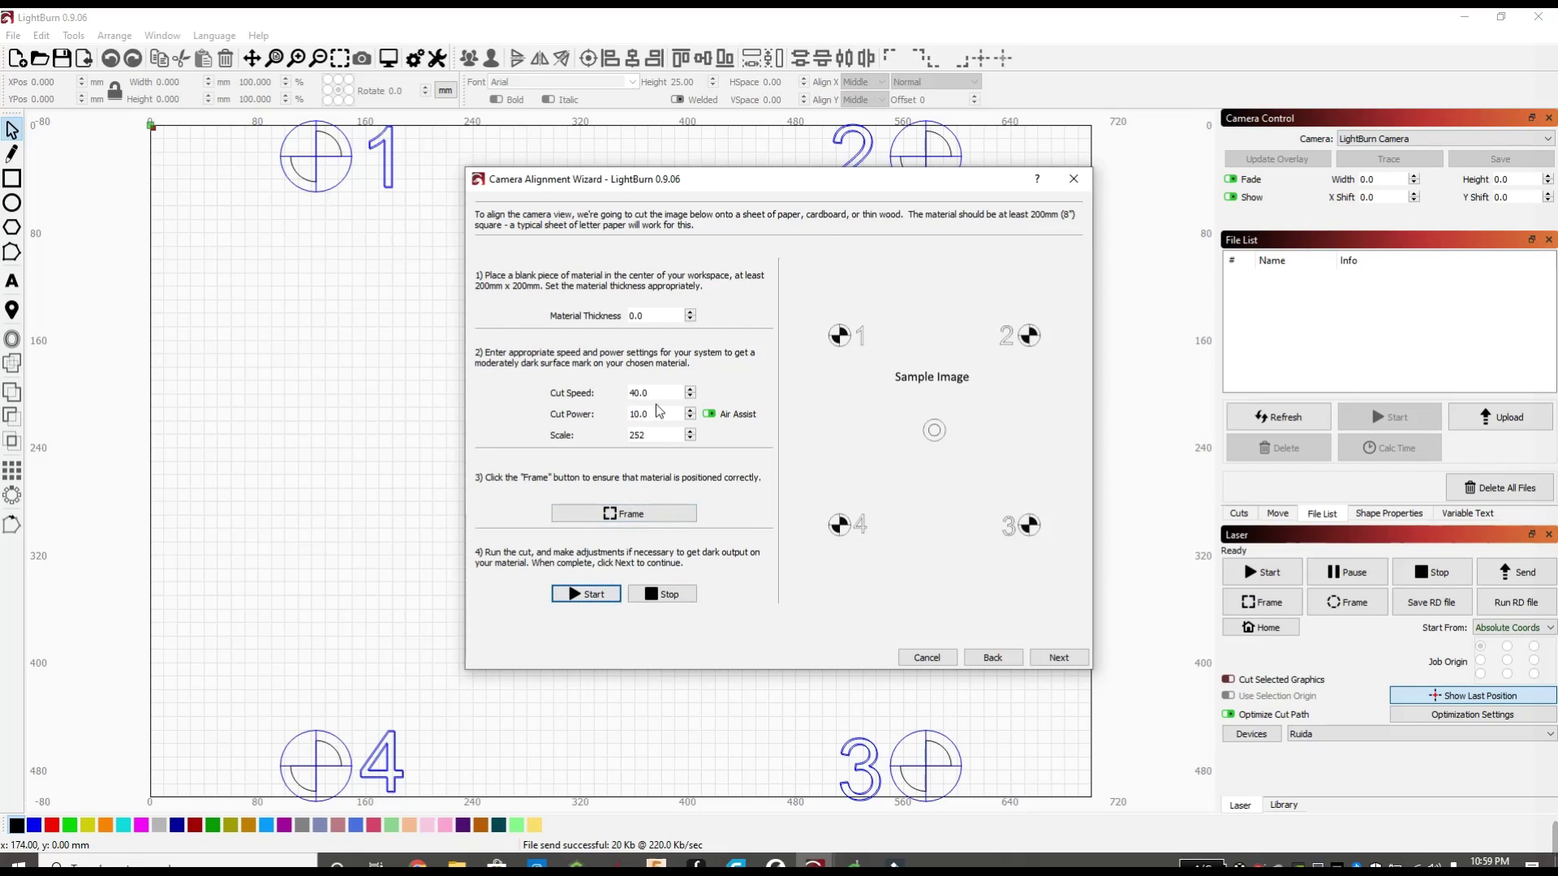
# Run it at speed 30, then burn the final cut at speed 50, power 15, scale 240
pyautogui.moveTo(656, 393); pyautogui.dragTo(599, 391)
pyautogui.write('30')
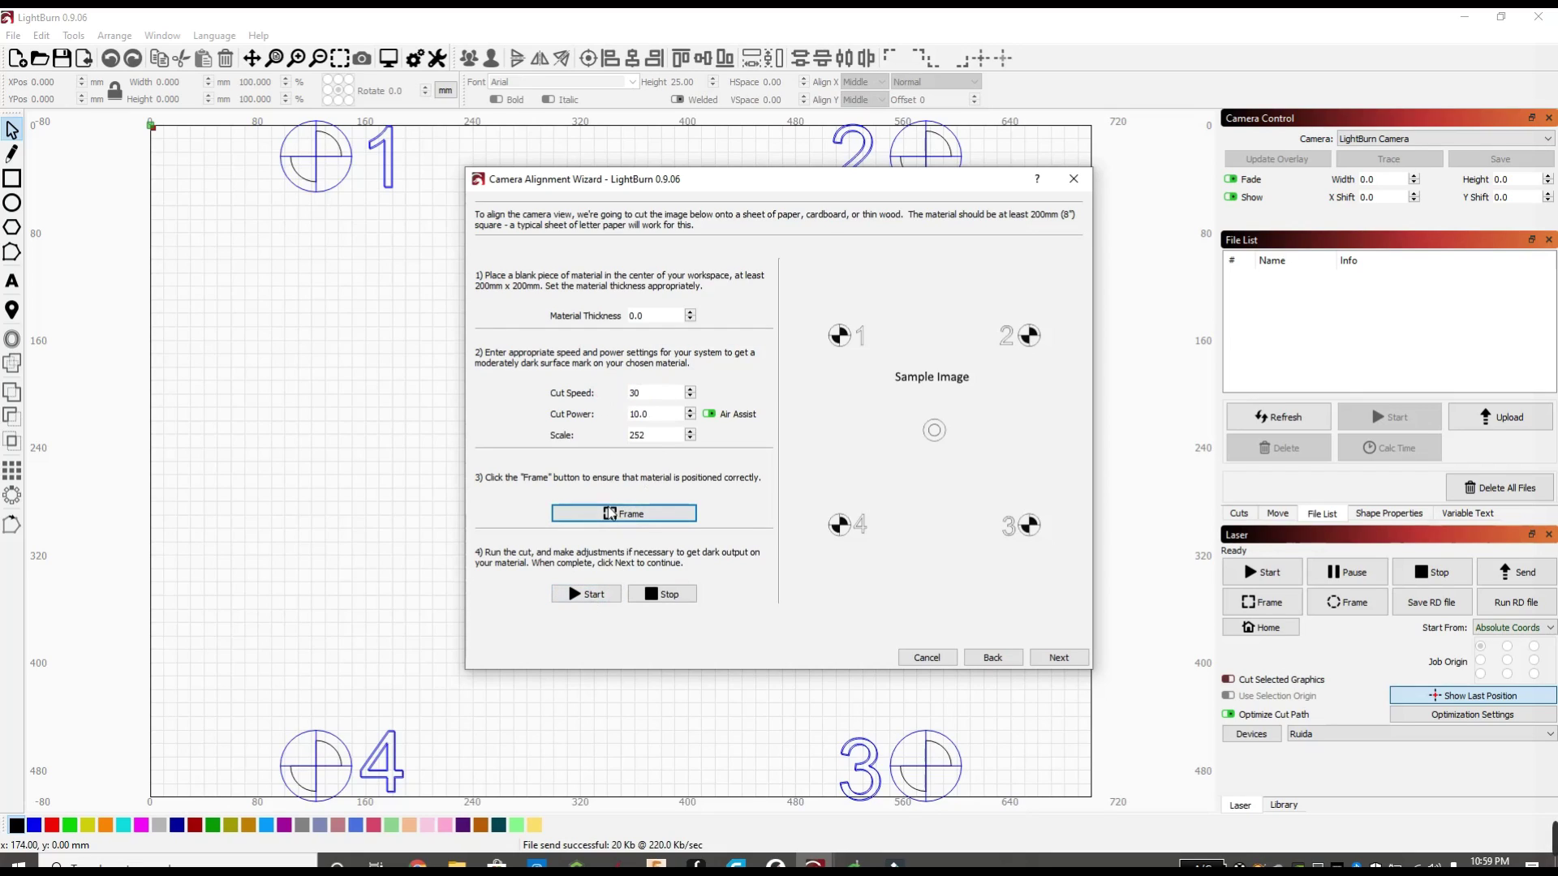
pyautogui.click(591, 595)
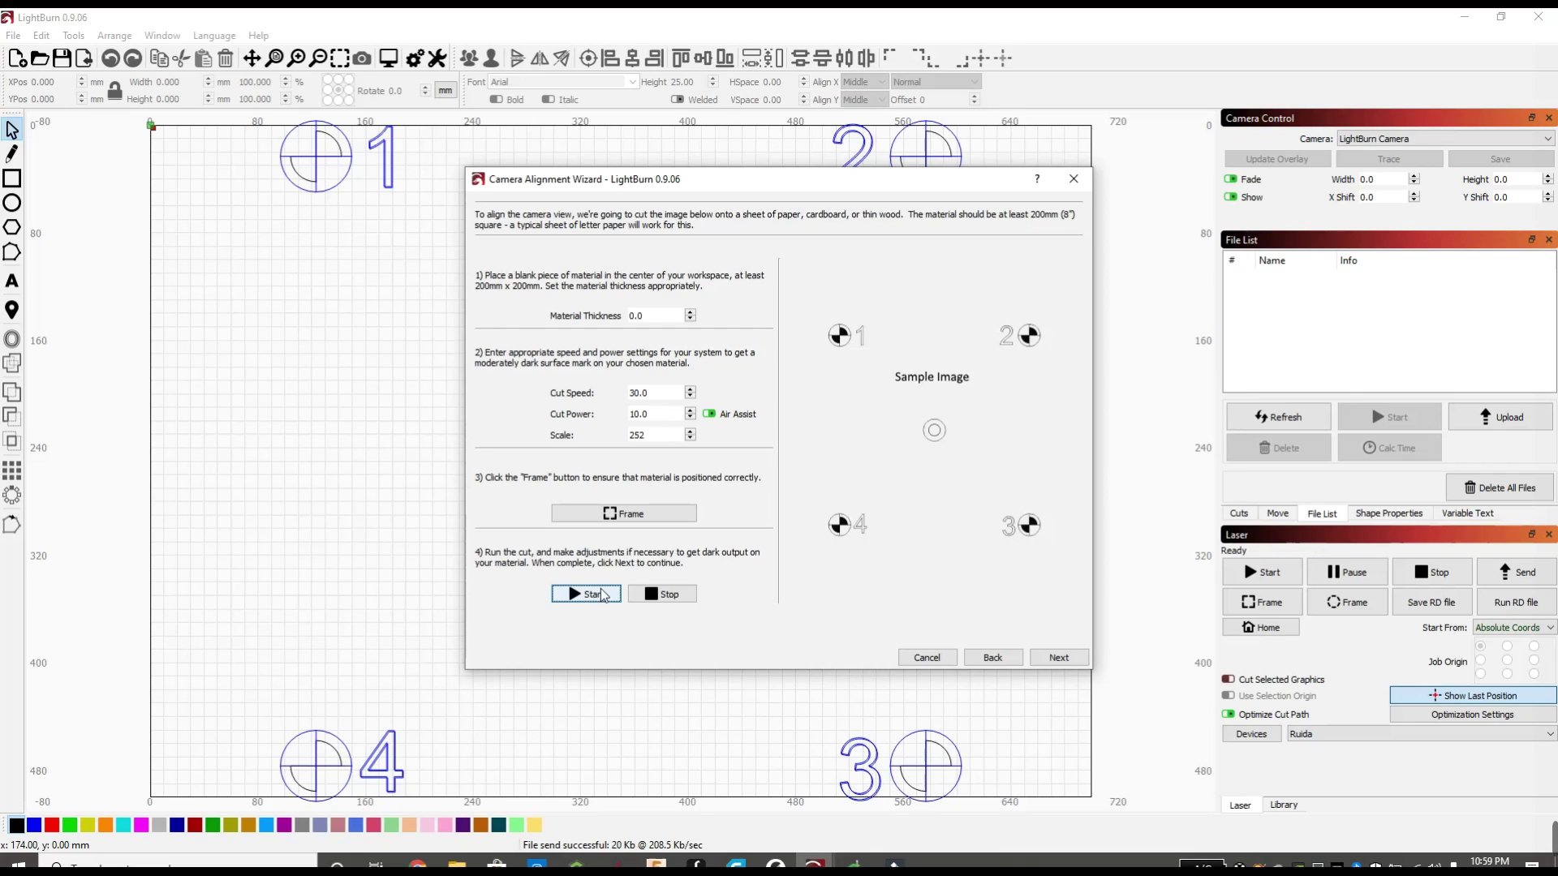
pyautogui.moveTo(651, 436); pyautogui.dragTo(619, 438)
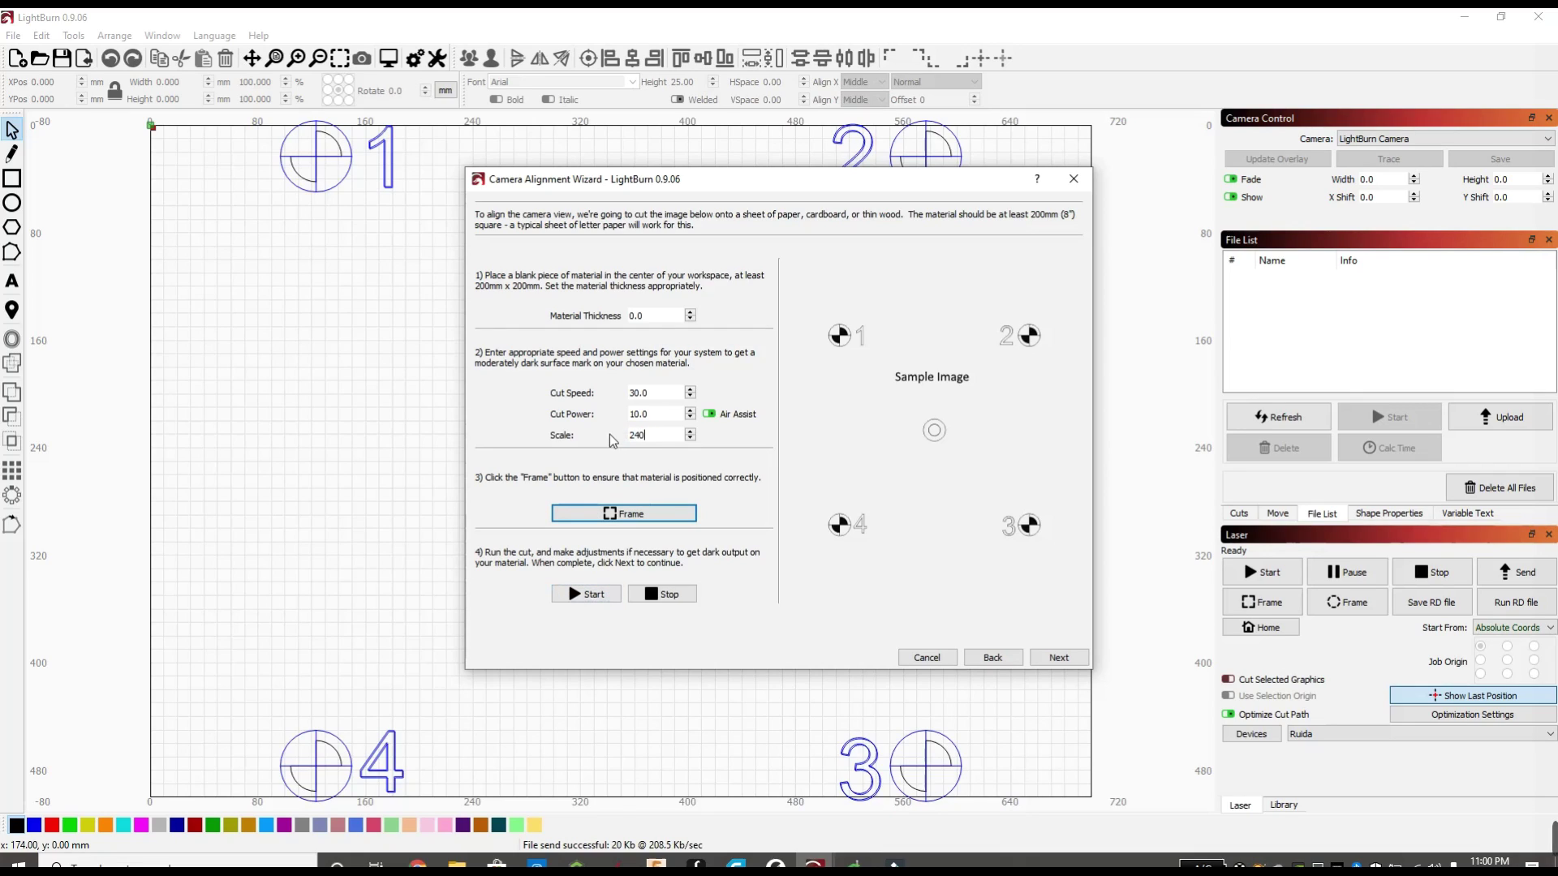
pyautogui.moveTo(662, 390); pyautogui.dragTo(597, 394)
pyautogui.press('Tab')
pyautogui.write('15')
pyautogui.click(598, 600)
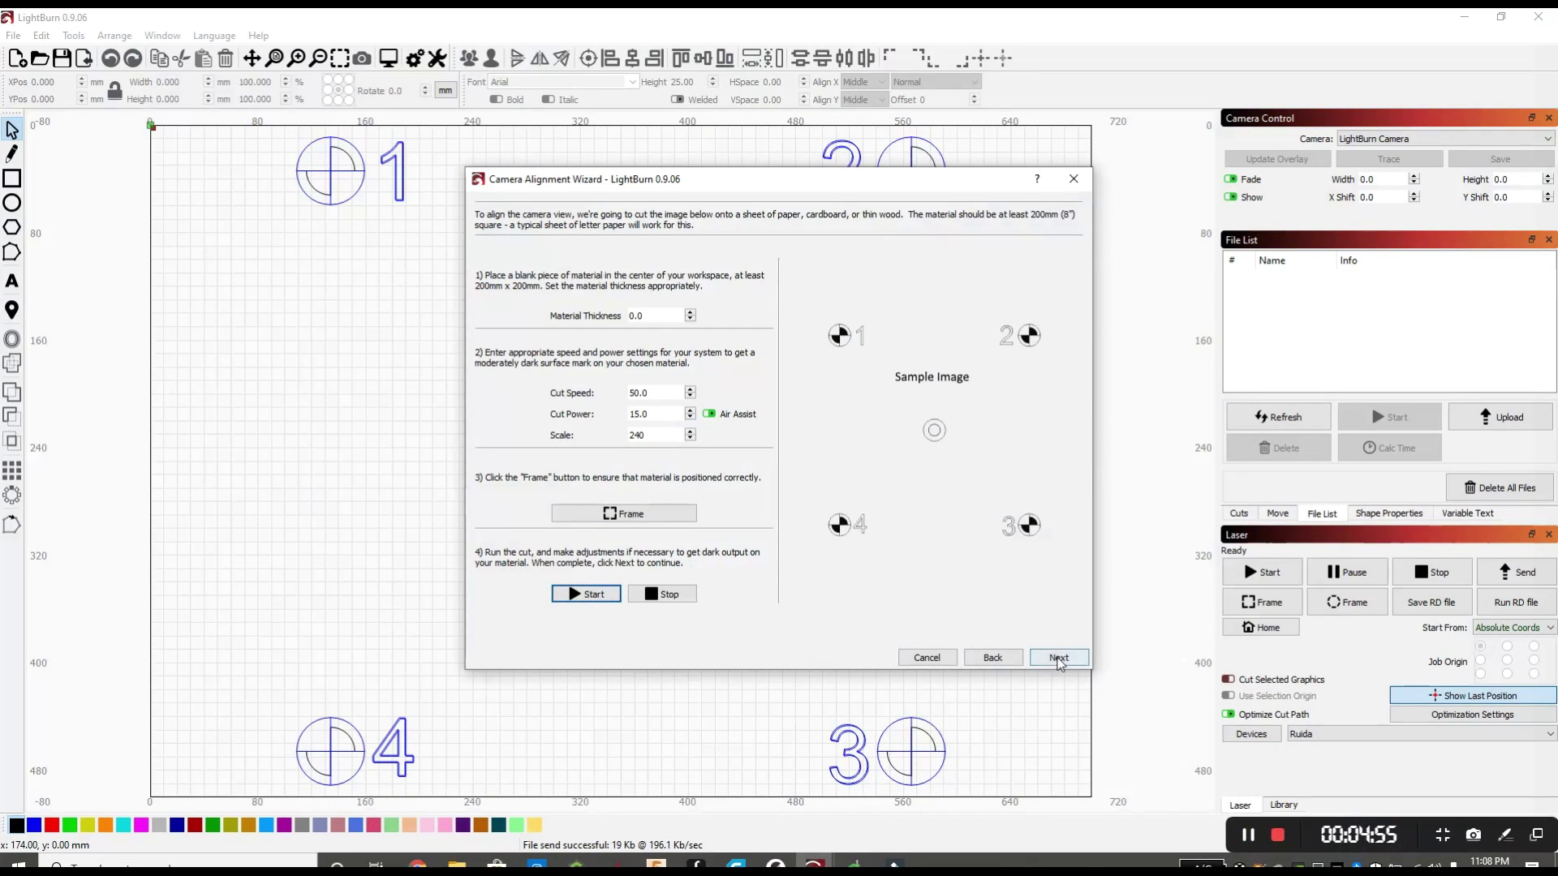
# Capture a camera image of the burned targets and continue to target marking
pyautogui.click(1059, 658)
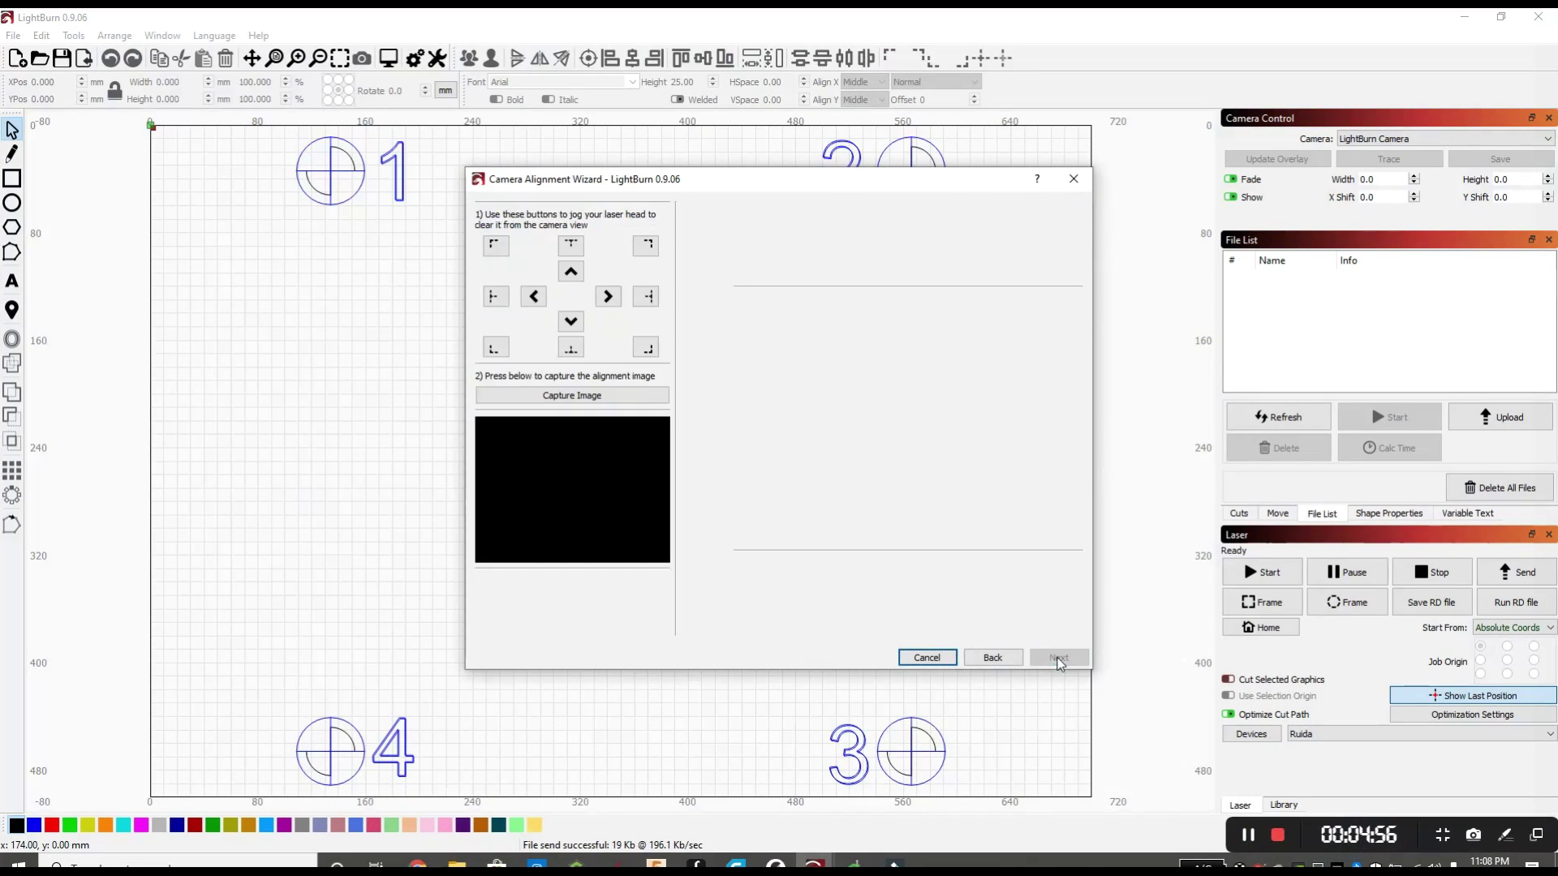
pyautogui.click(581, 396)
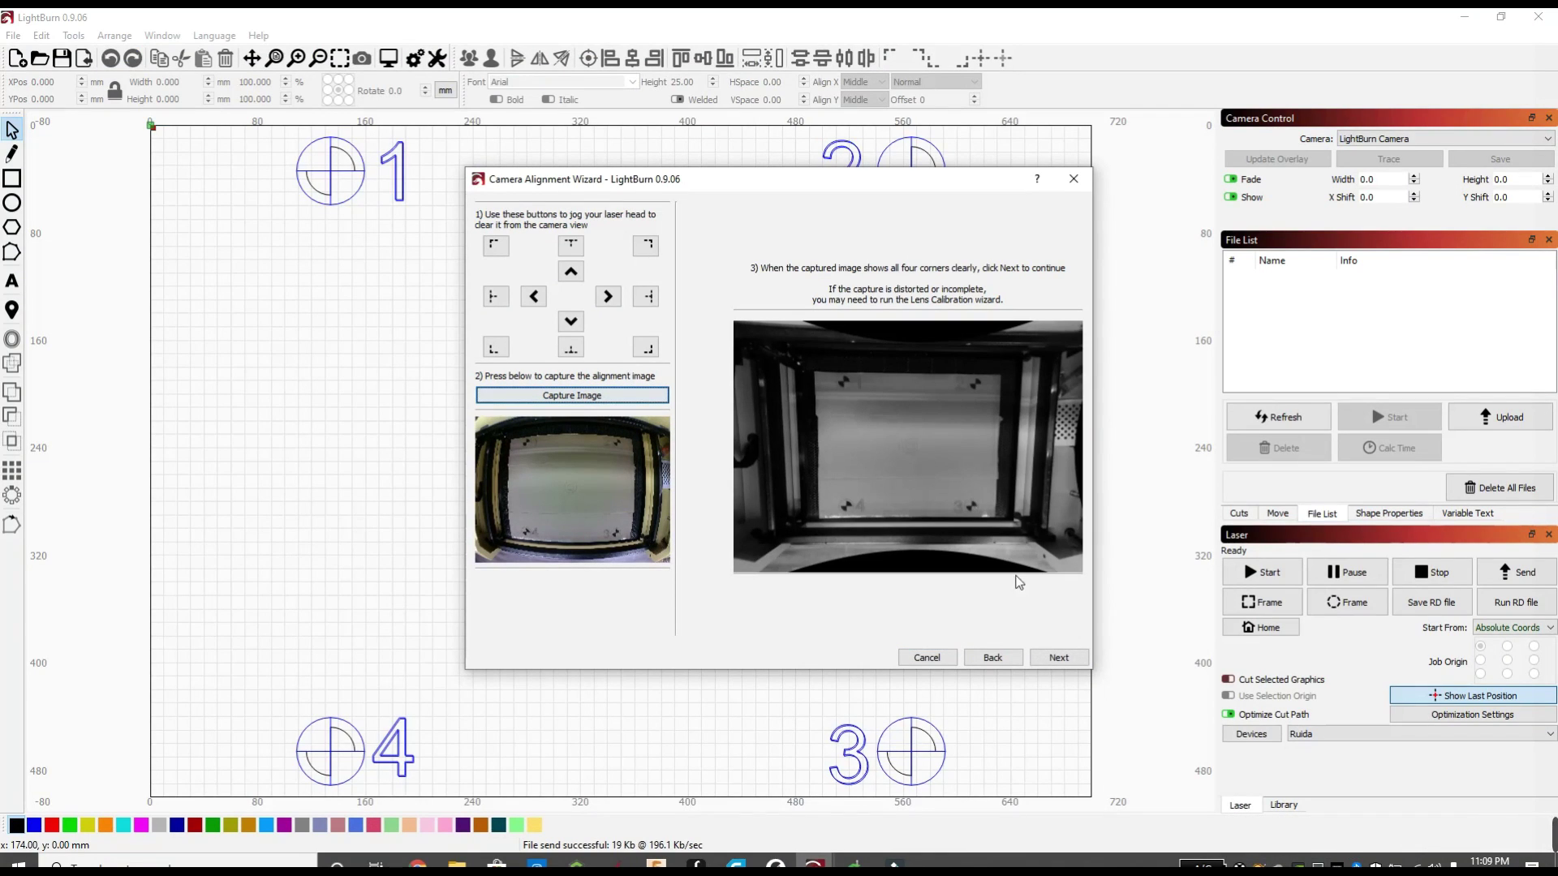
pyautogui.click(1059, 657)
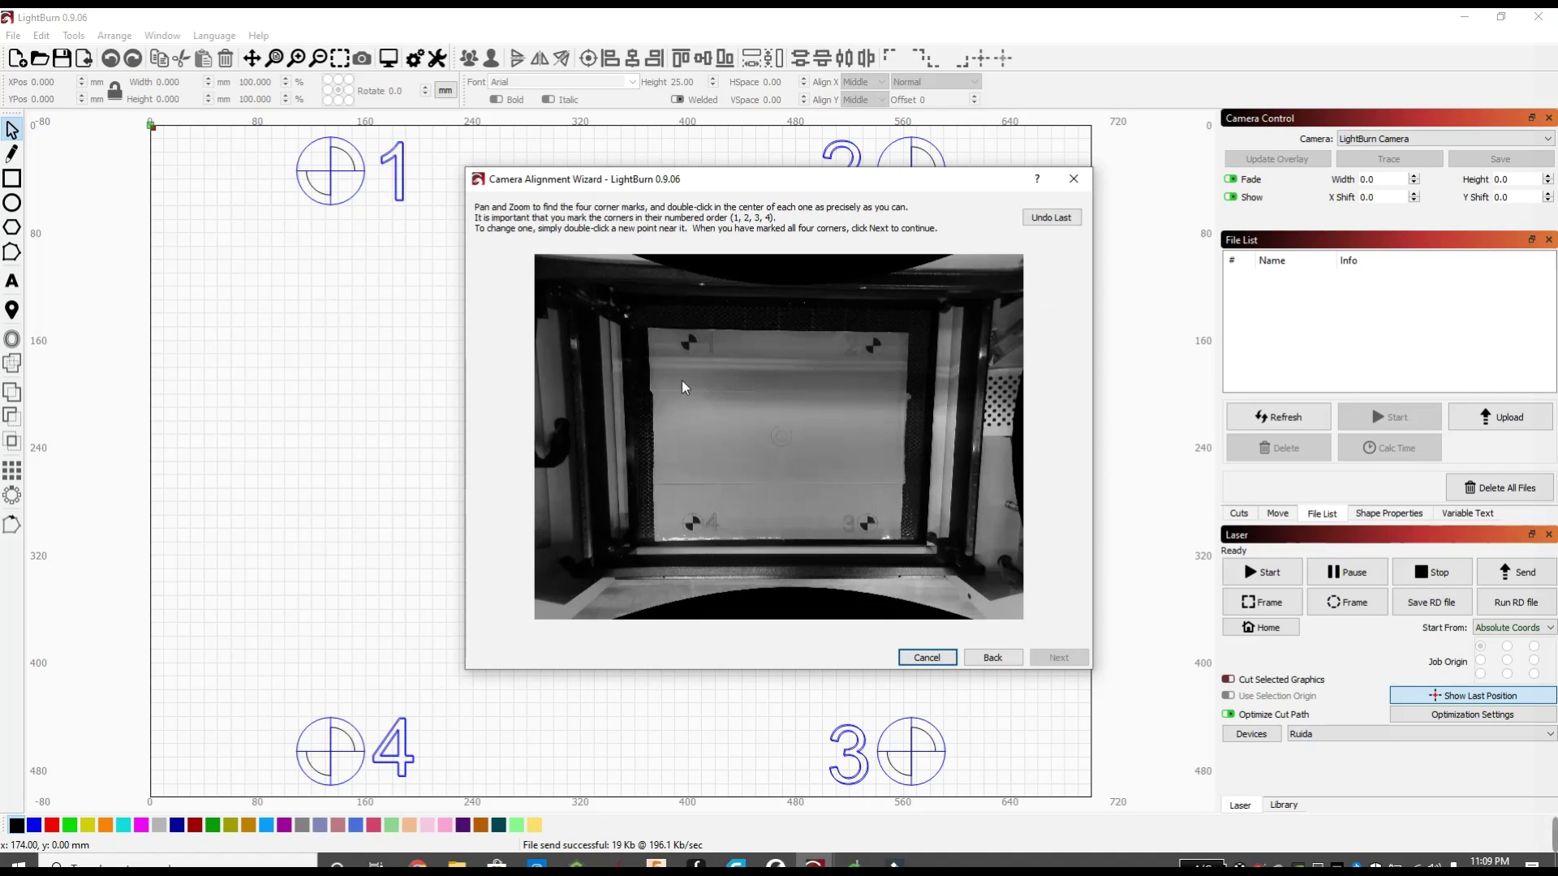
# Zoom in on the remaining targets, mark target 4's centre, and reach the completion page
pyautogui.scroll(6, 681, 388)
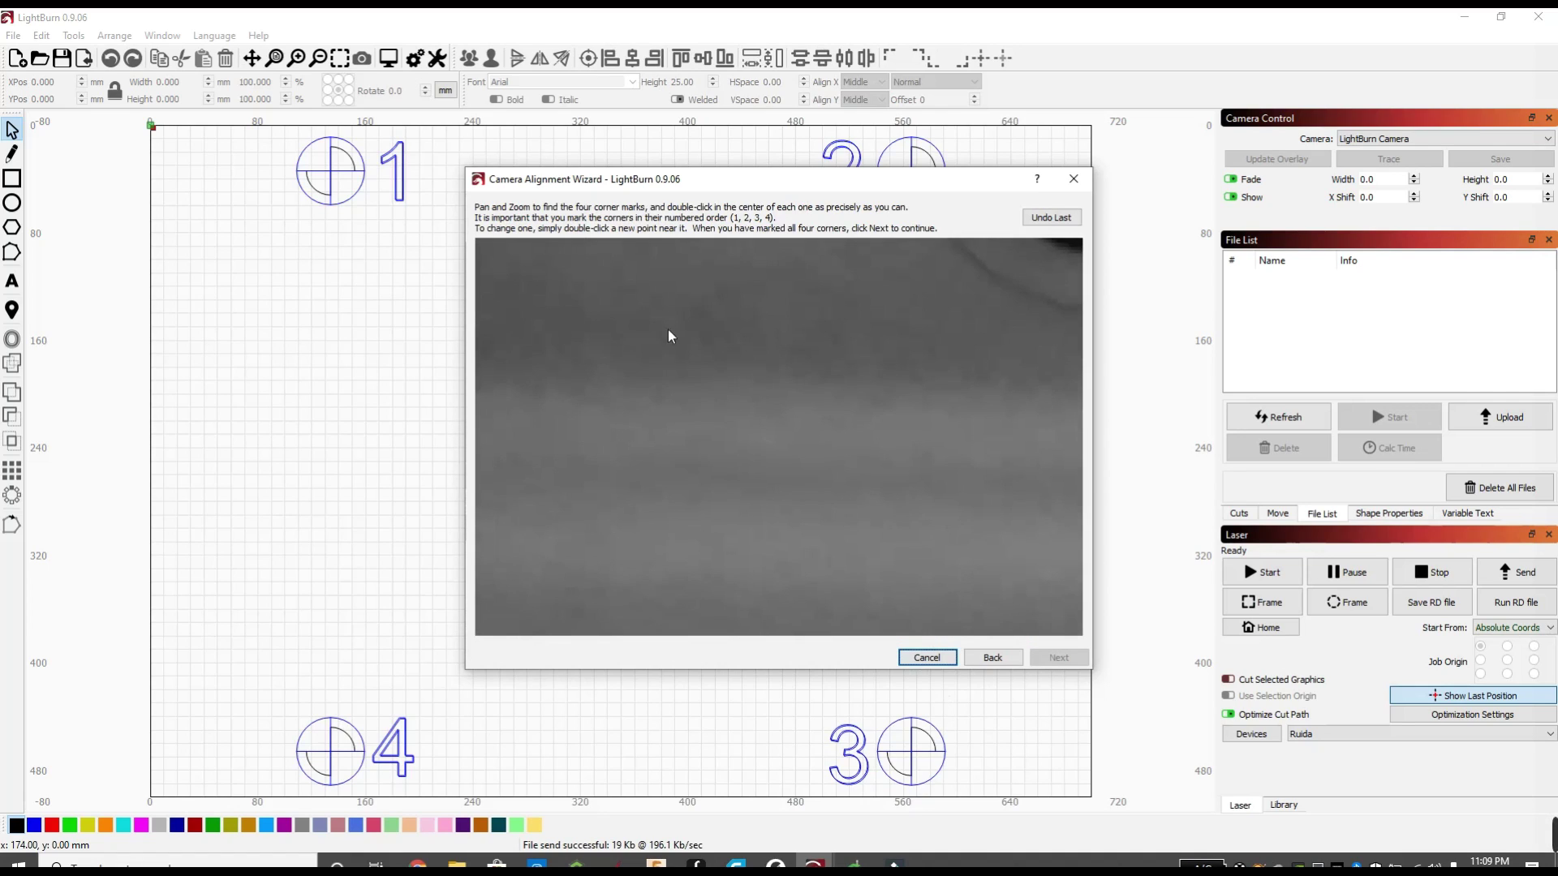
pyautogui.moveTo(669, 336); pyautogui.dragTo(715, 504)
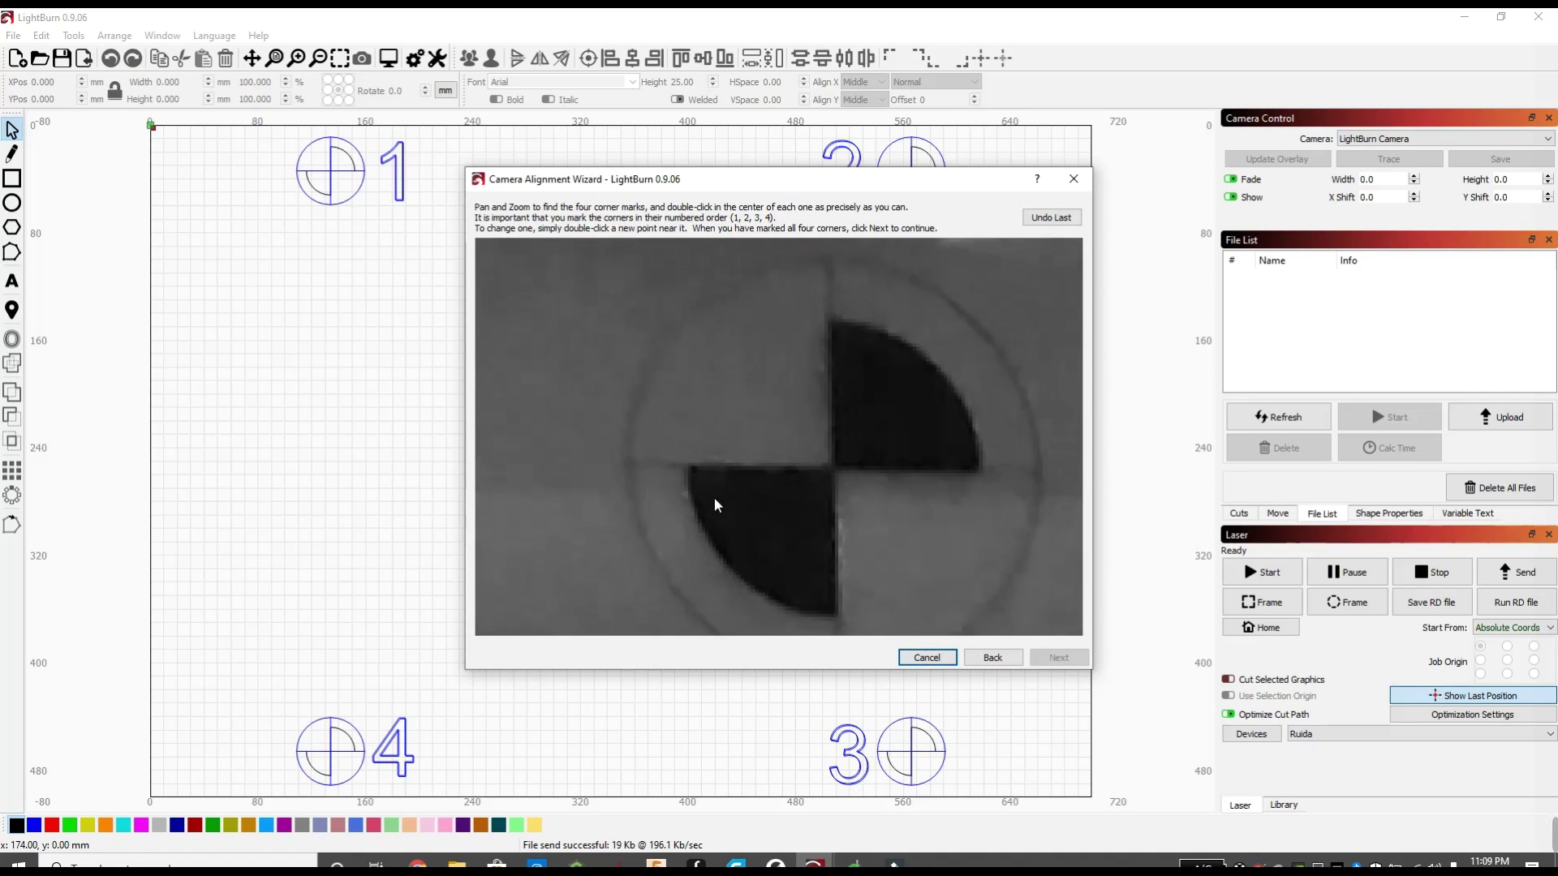
pyautogui.scroll(1, 775, 503)
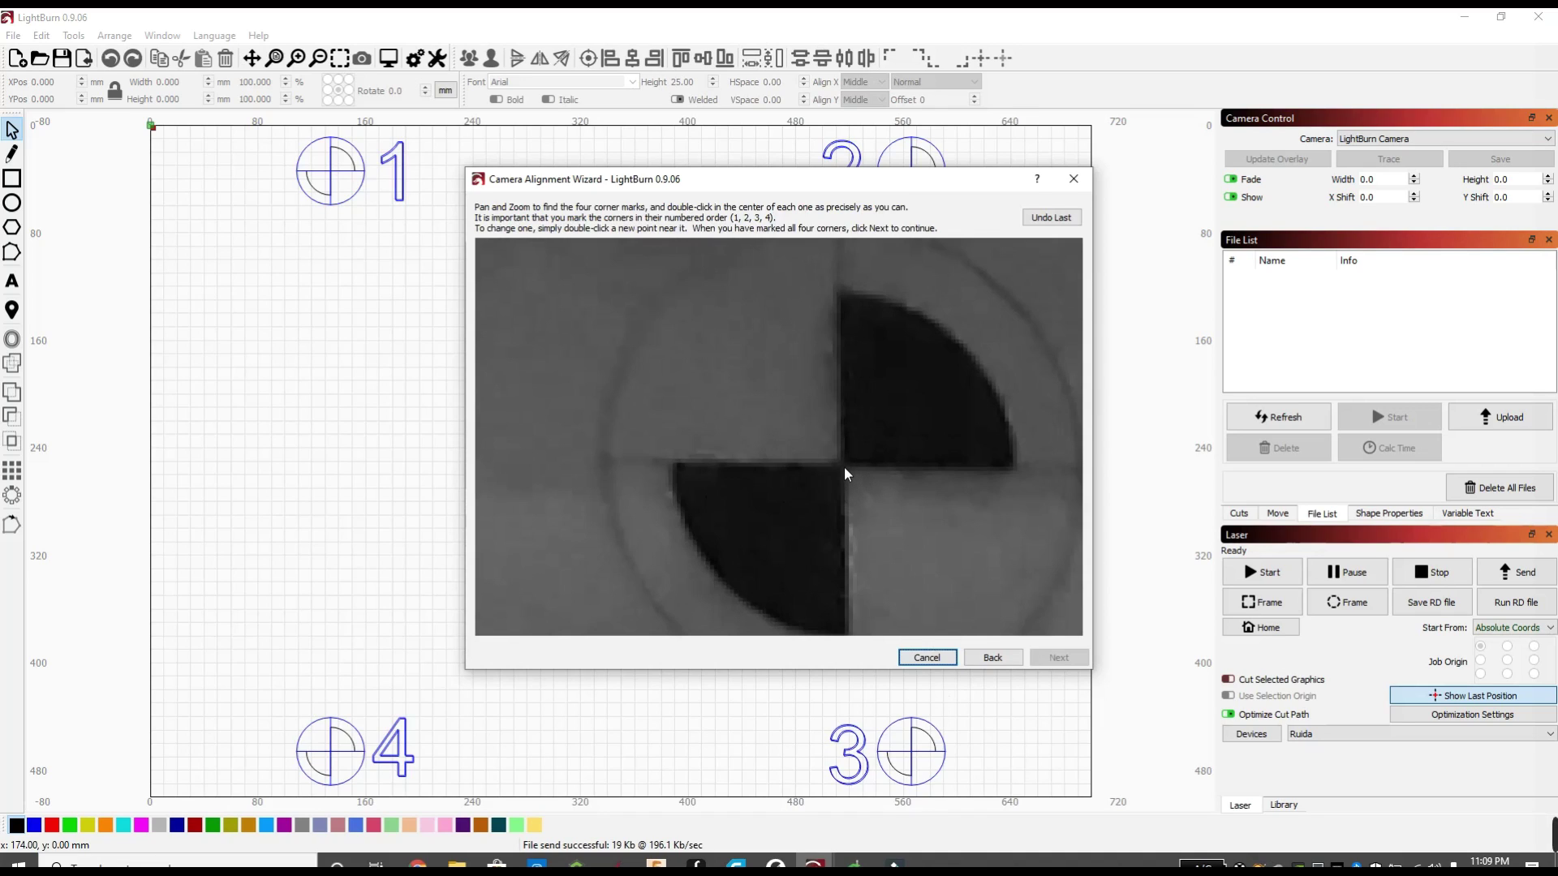
pyautogui.scroll(-3, 843, 470)
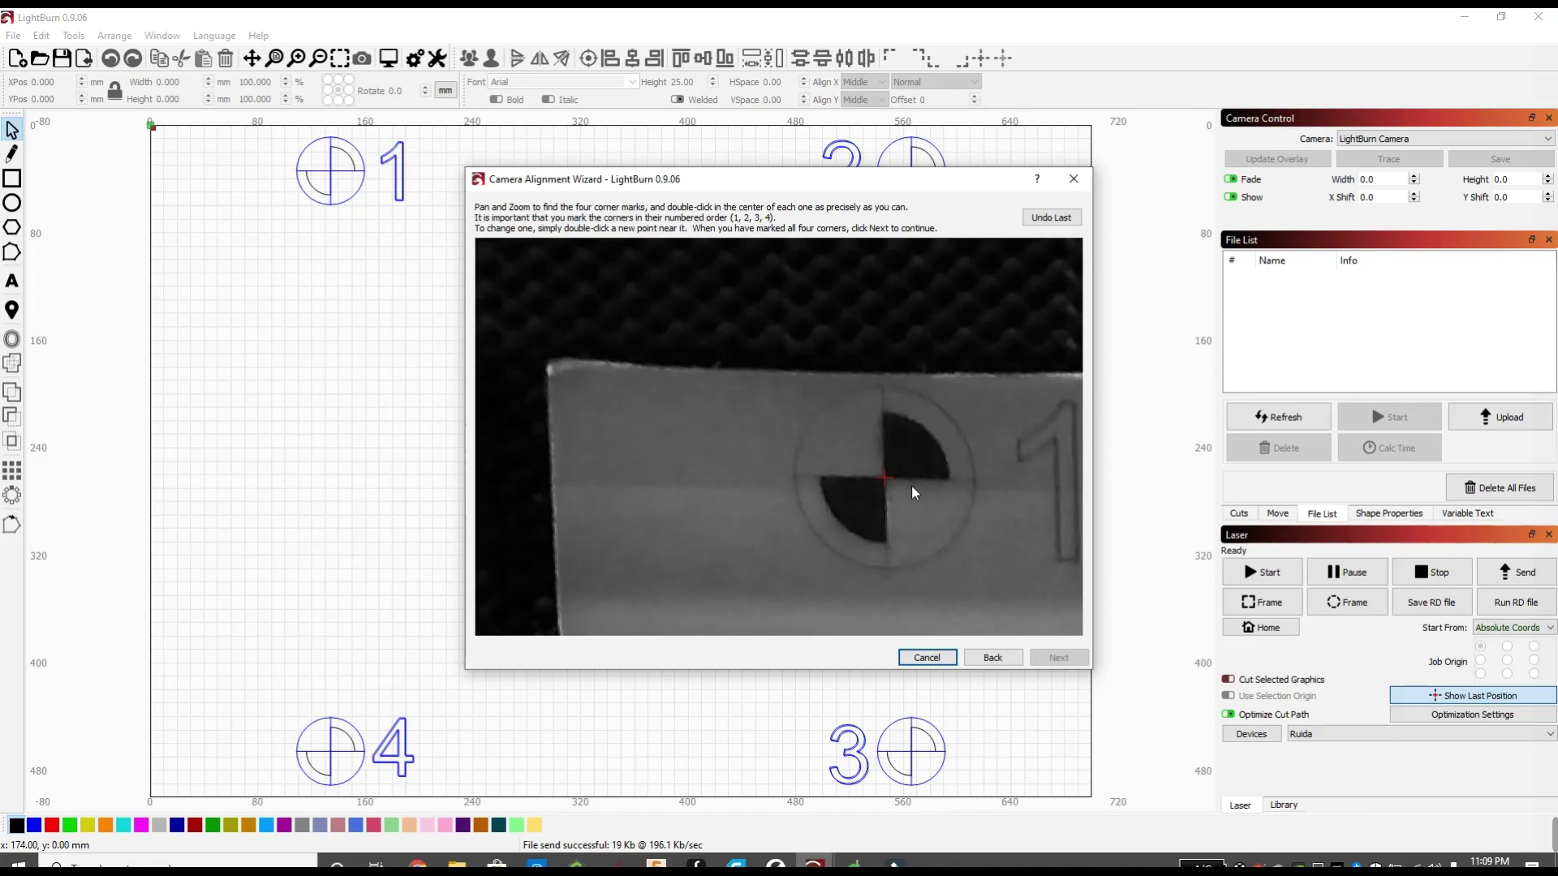
pyautogui.scroll(2, 987, 511)
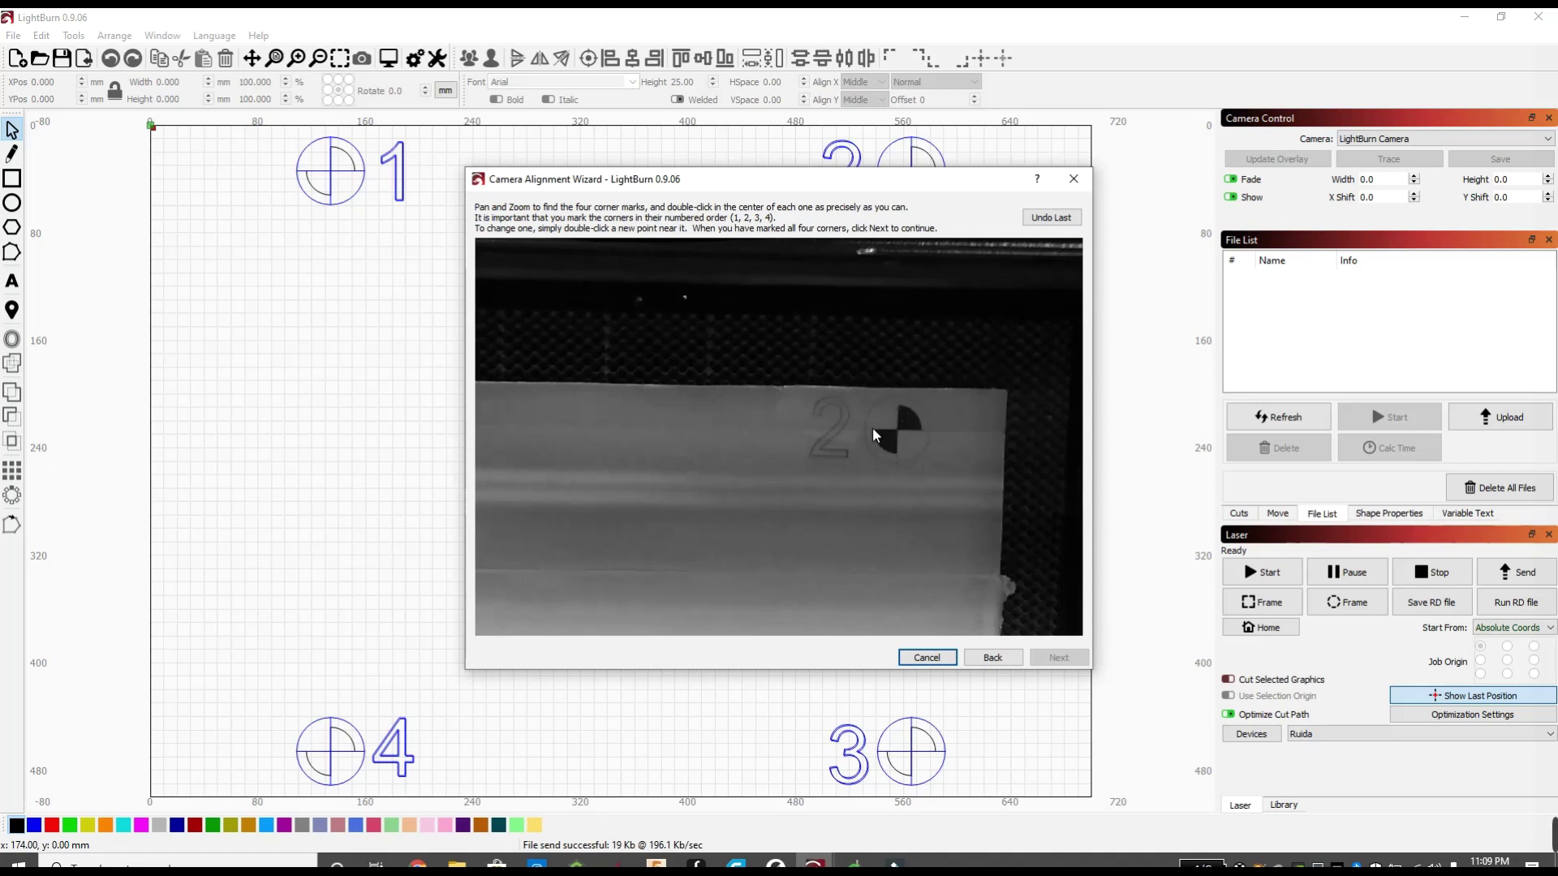
pyautogui.scroll(4, 811, 434)
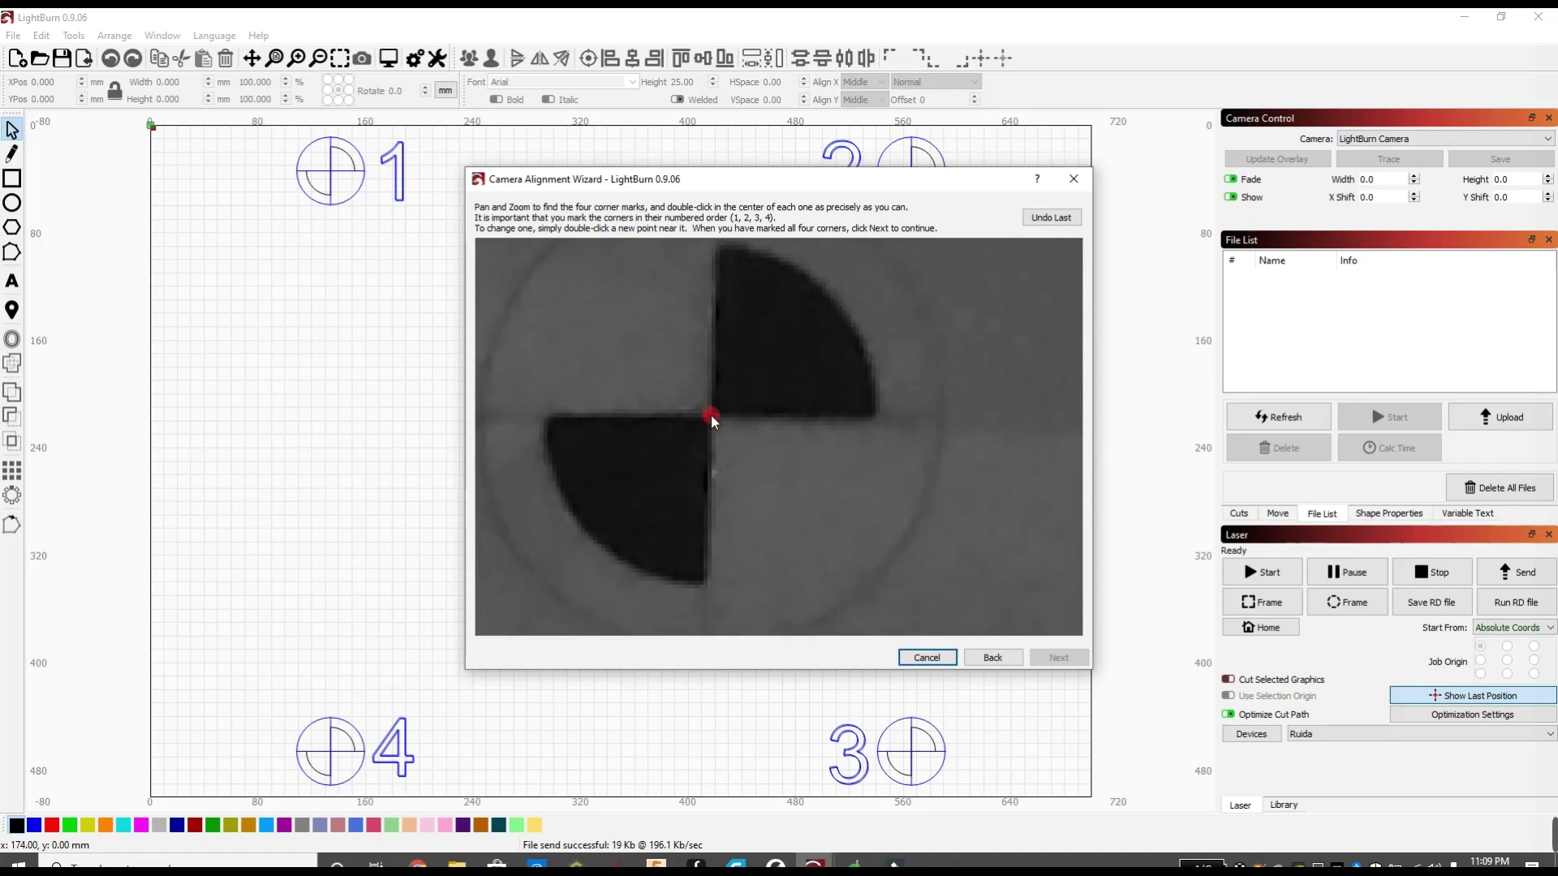
pyautogui.scroll(-6, 710, 418)
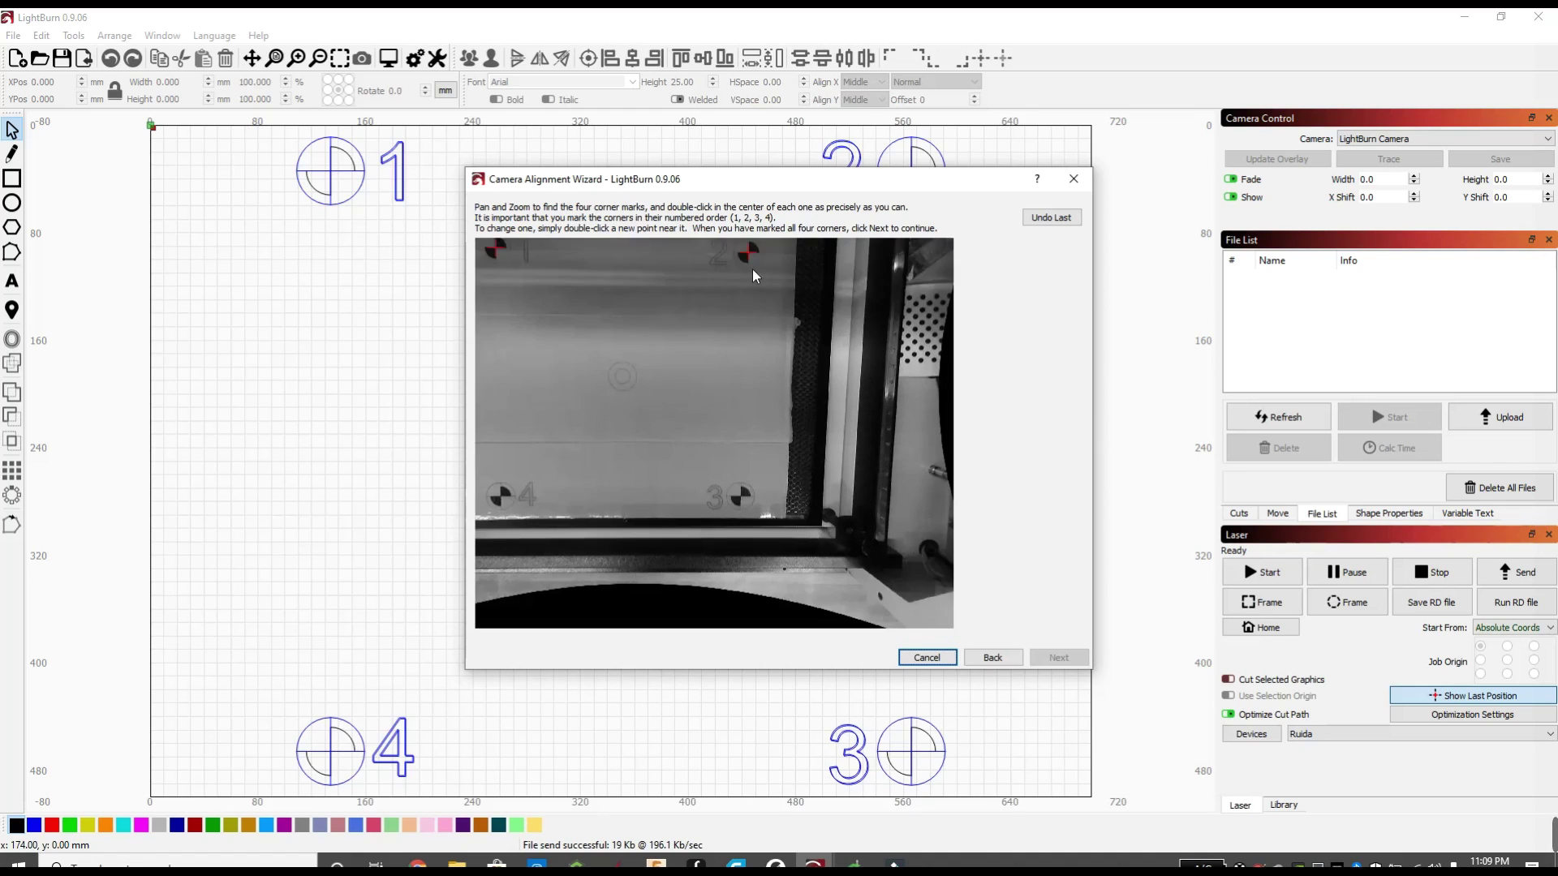
pyautogui.scroll(6, 739, 486)
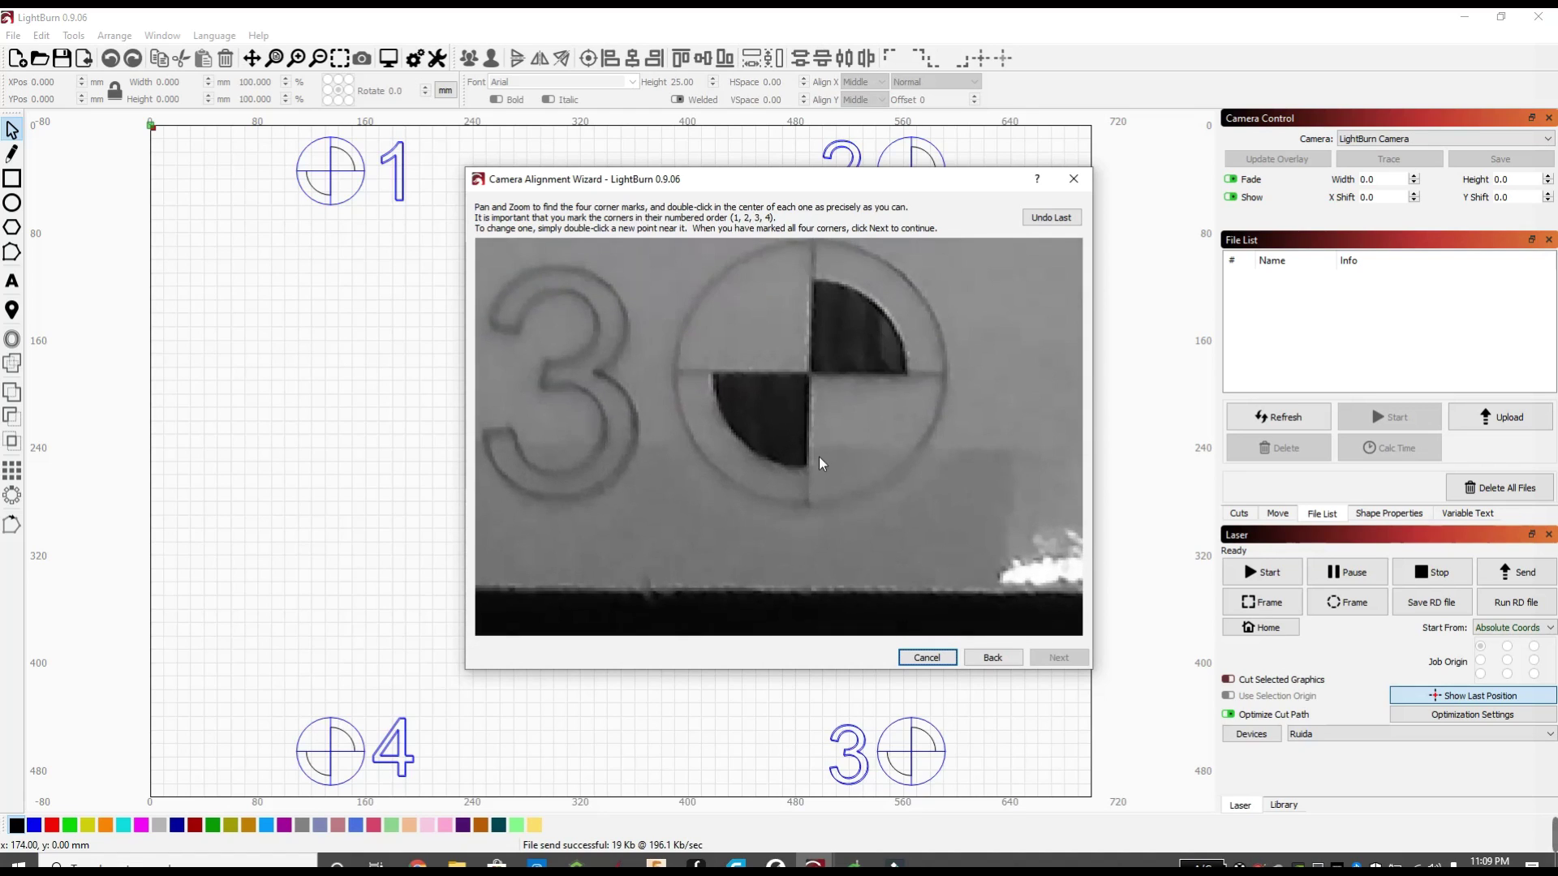
pyautogui.scroll(2, 808, 385)
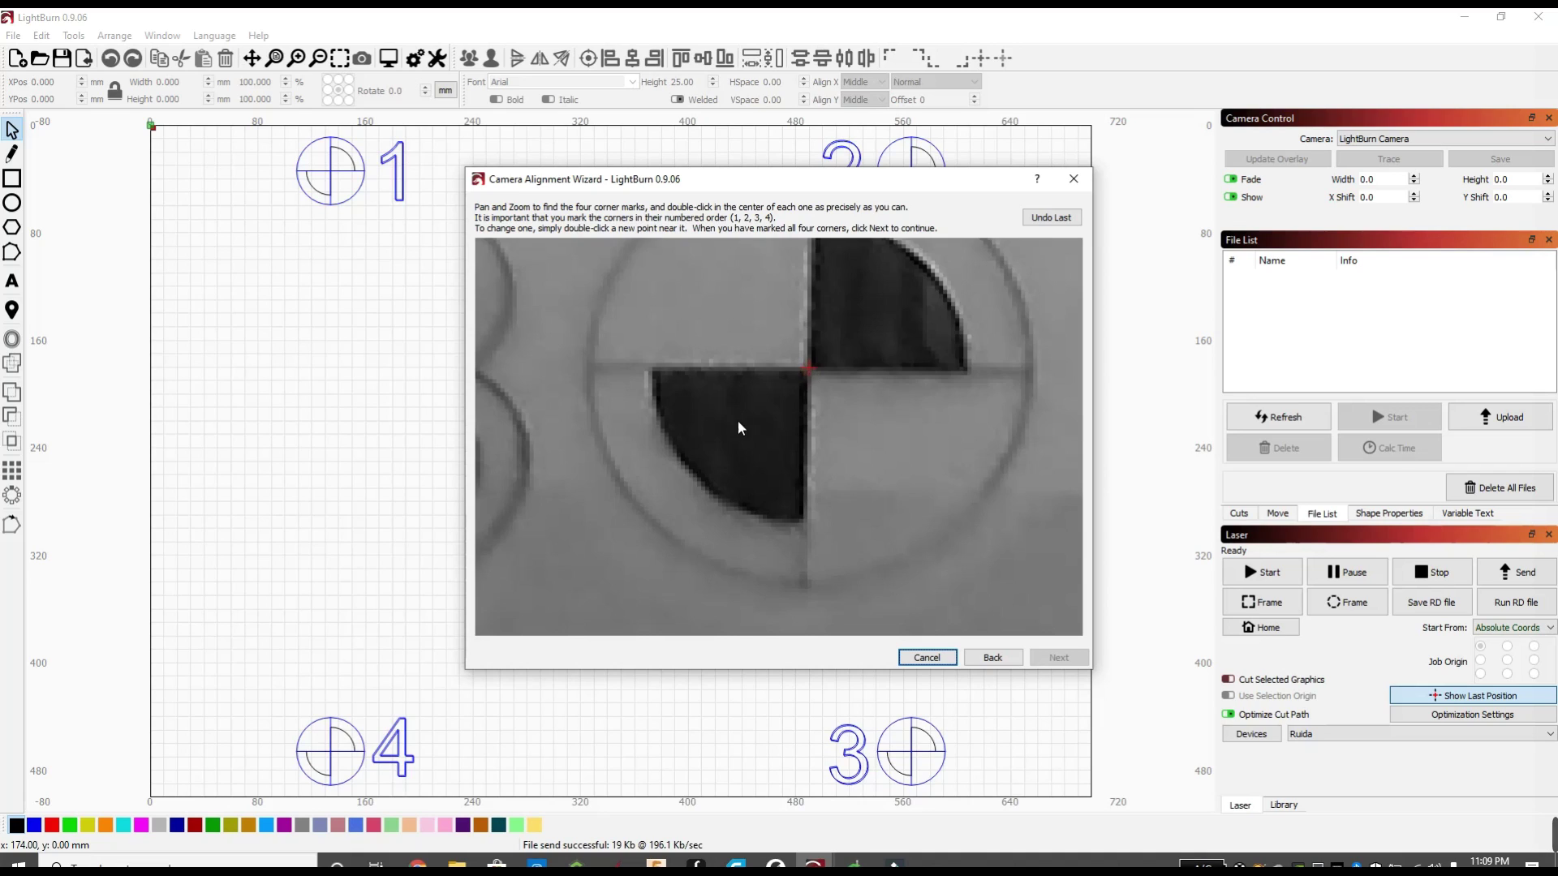
pyautogui.scroll(-4, 740, 428)
pyautogui.scroll(2, 649, 422)
pyautogui.moveTo(503, 386); pyautogui.dragTo(937, 443)
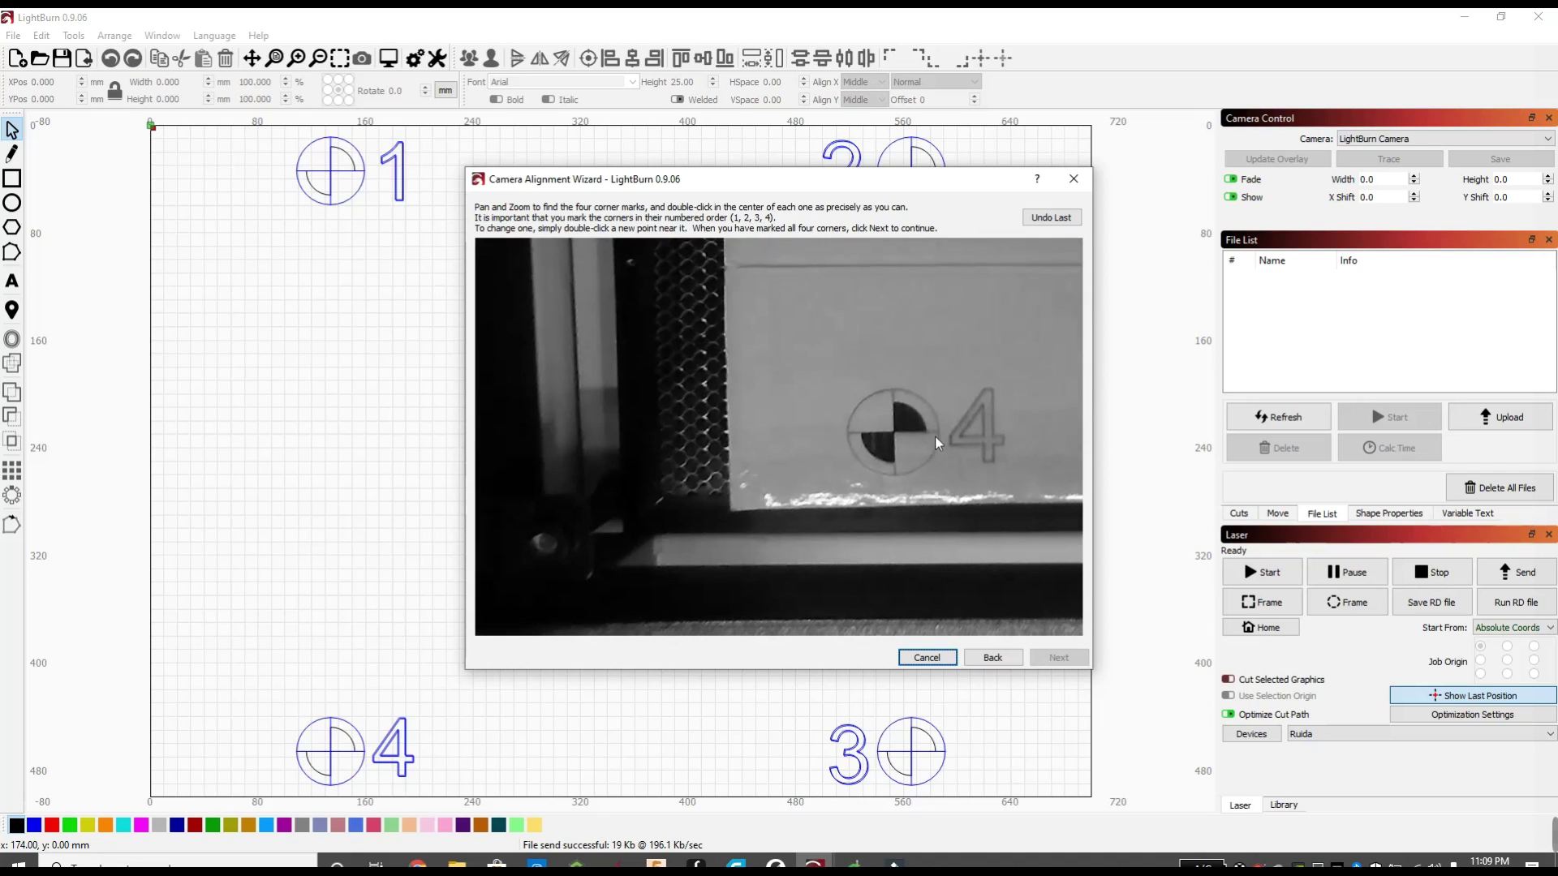
pyautogui.scroll(4, 933, 443)
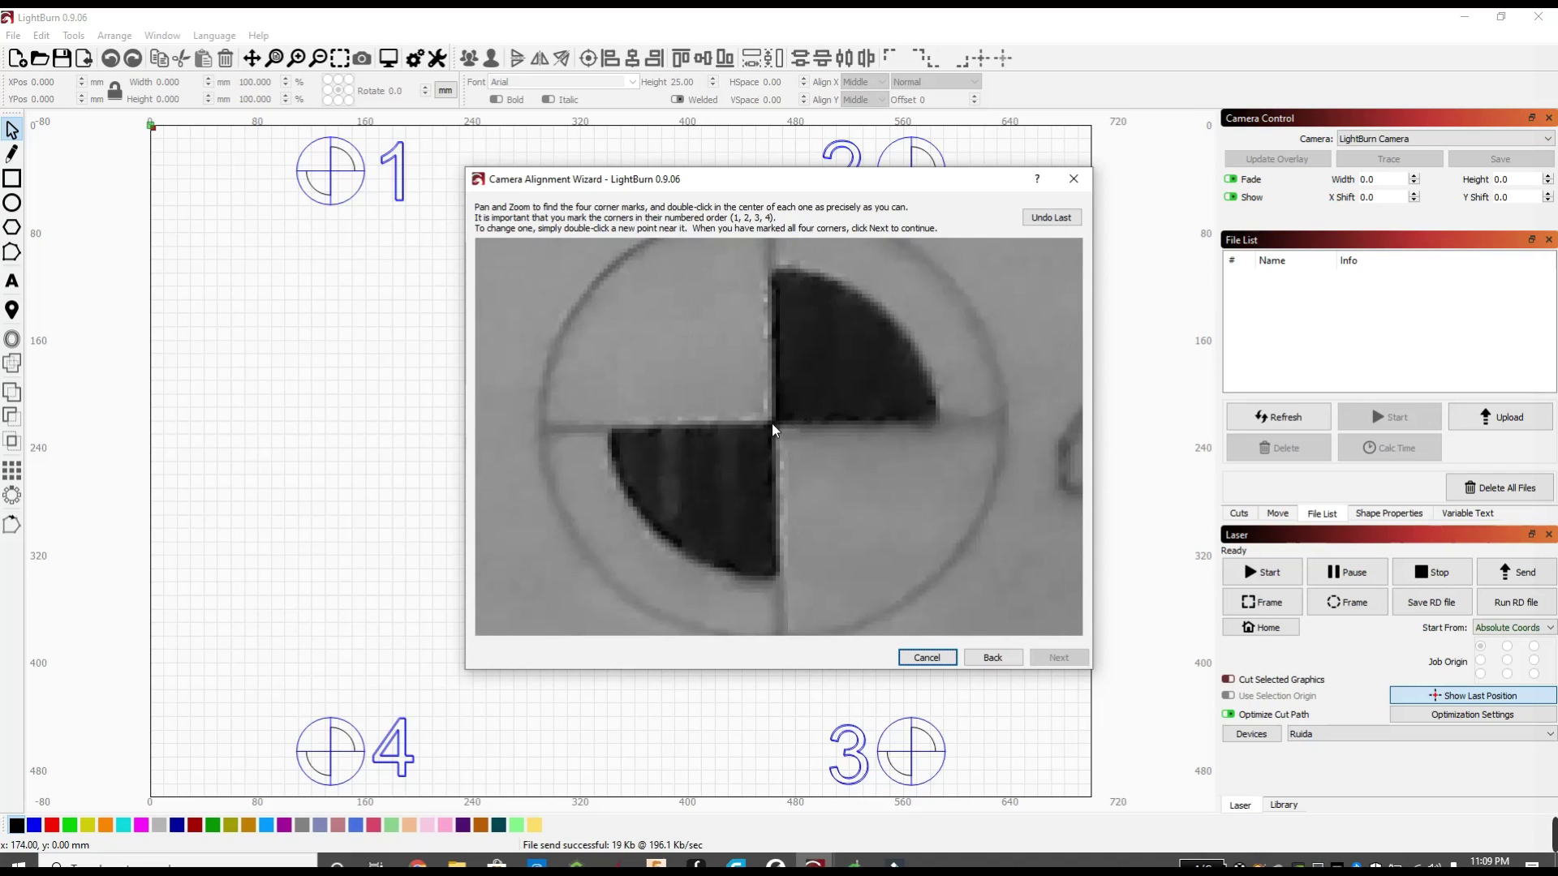
pyautogui.doubleClick(773, 426)
pyautogui.scroll(-5, 892, 397)
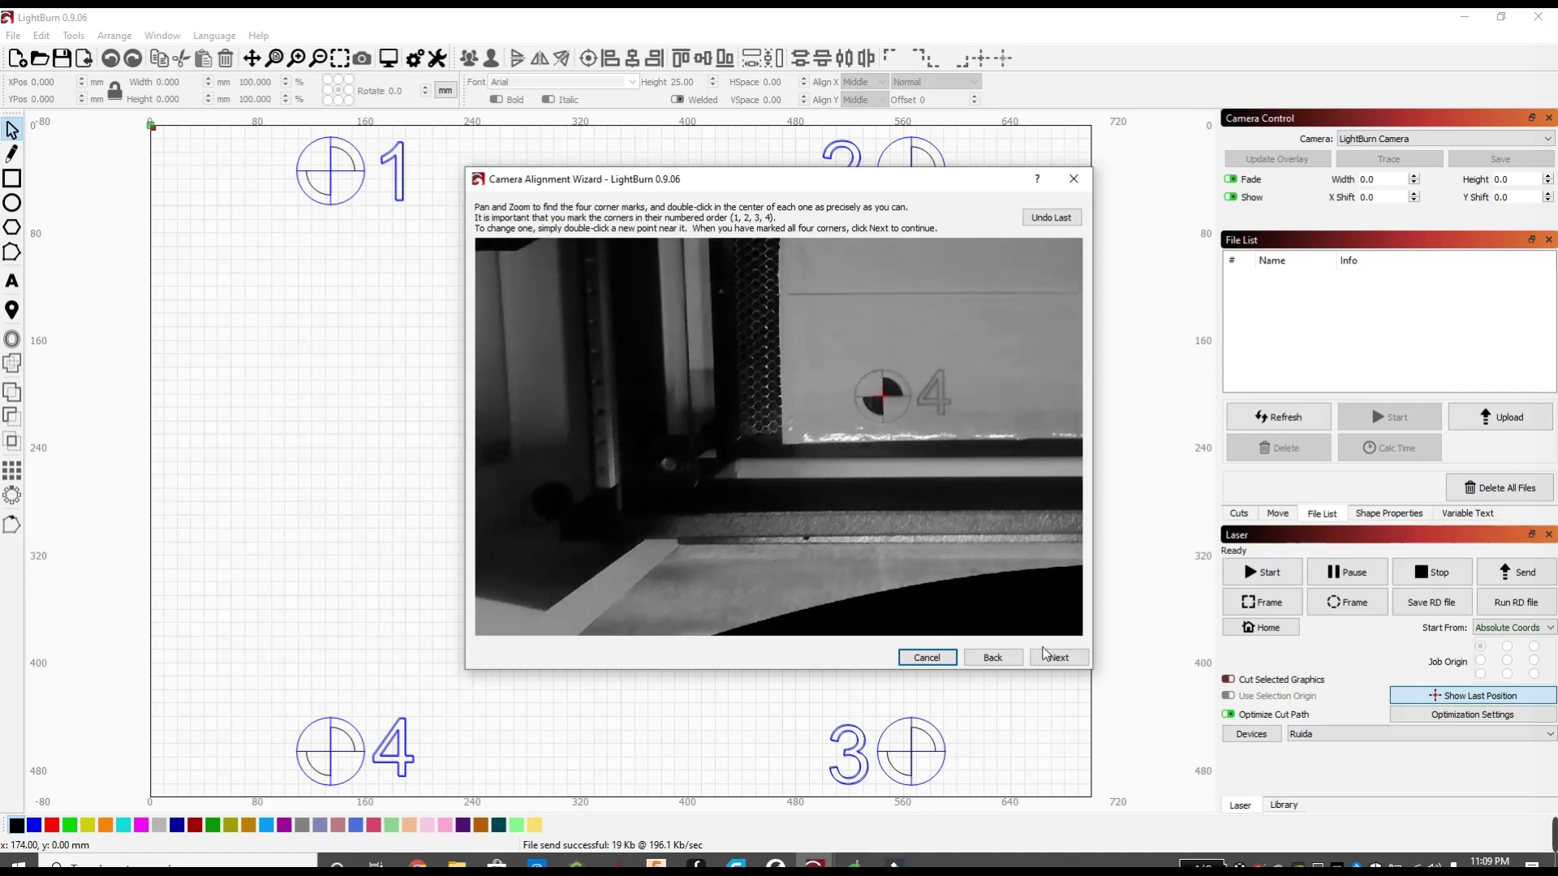
pyautogui.click(1051, 656)
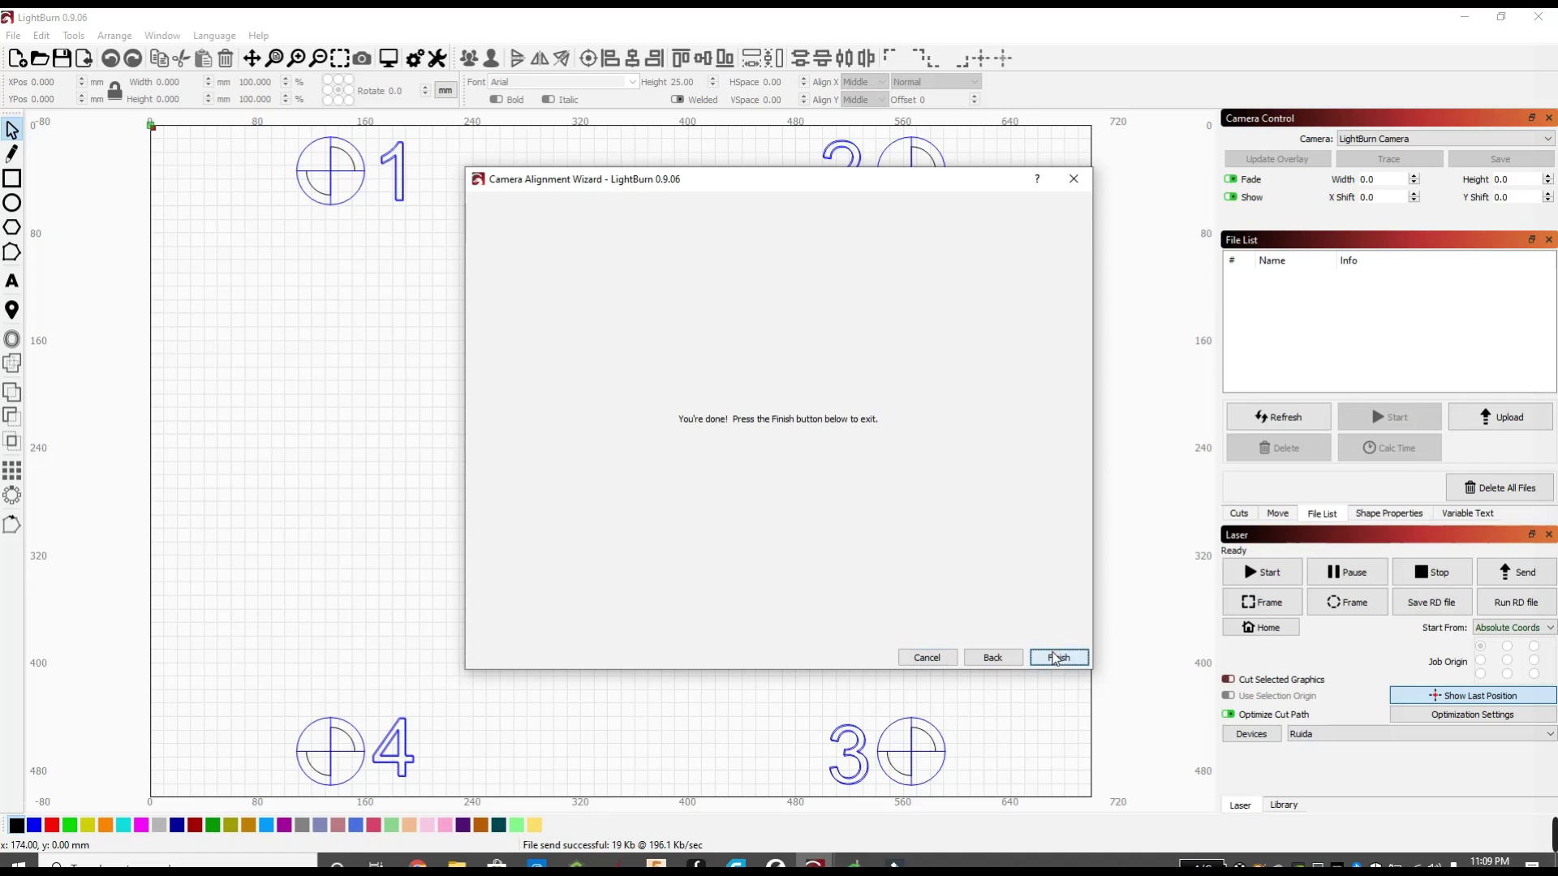
# Finish the wizard, update the camera overlay, and zoom onto the centre target rings
pyautogui.click(1051, 656)
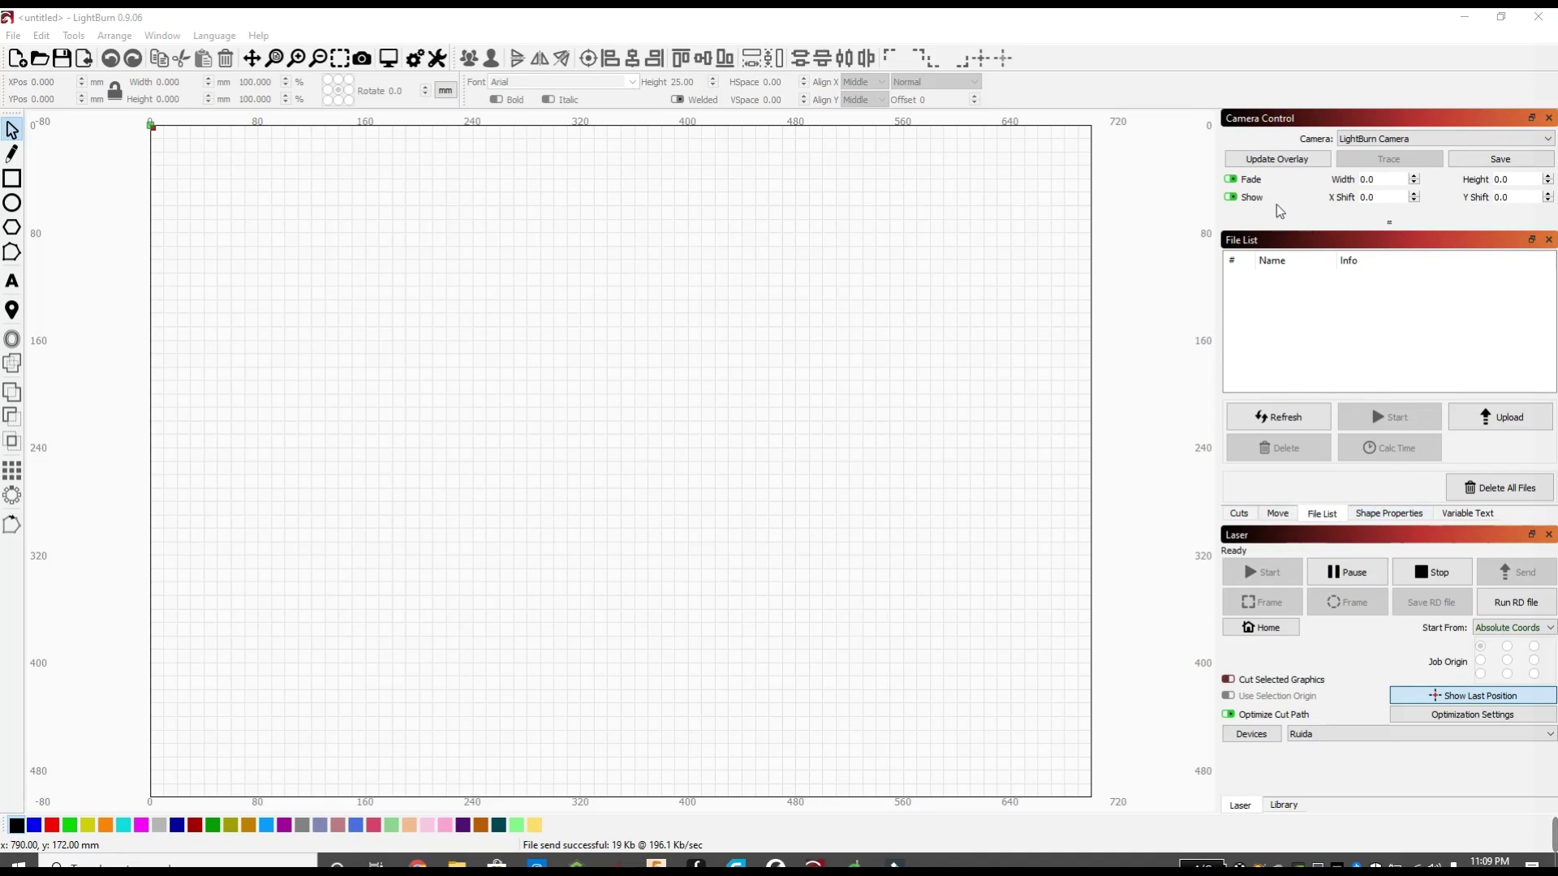
pyautogui.click(1277, 159)
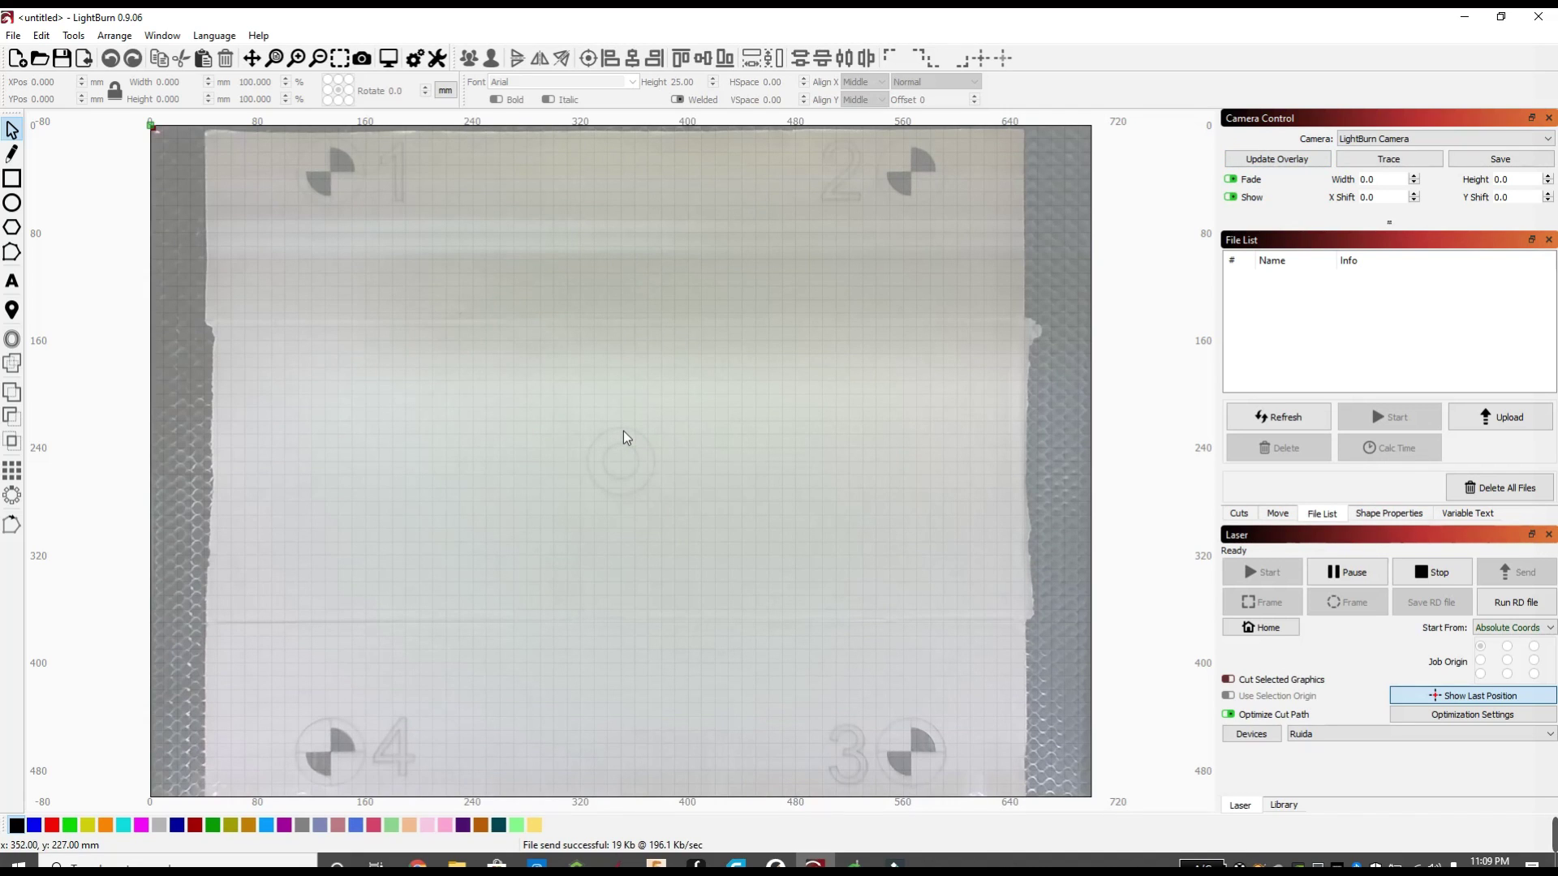
pyautogui.scroll(10, 624, 437)
pyautogui.moveTo(625, 436); pyautogui.dragTo(638, 104)
pyautogui.click(13, 203)
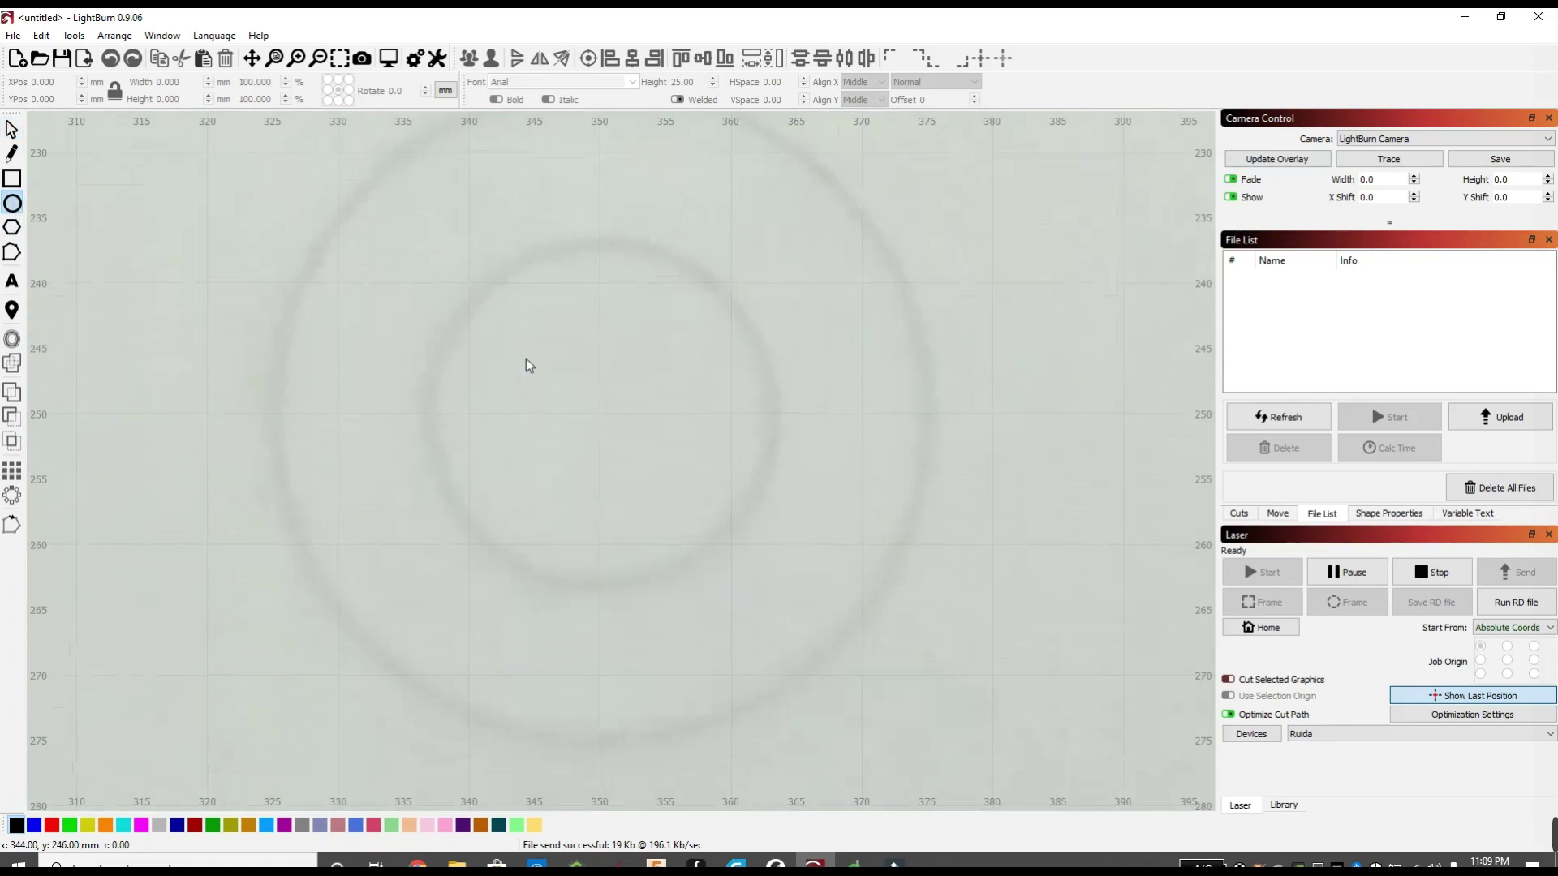
# Draw an 8 × 13 mm ellipse in the centre rings and send it as a Fill on layer 'map' at speed 50, power 15
pyautogui.moveTo(546, 338); pyautogui.dragTo(657, 517)
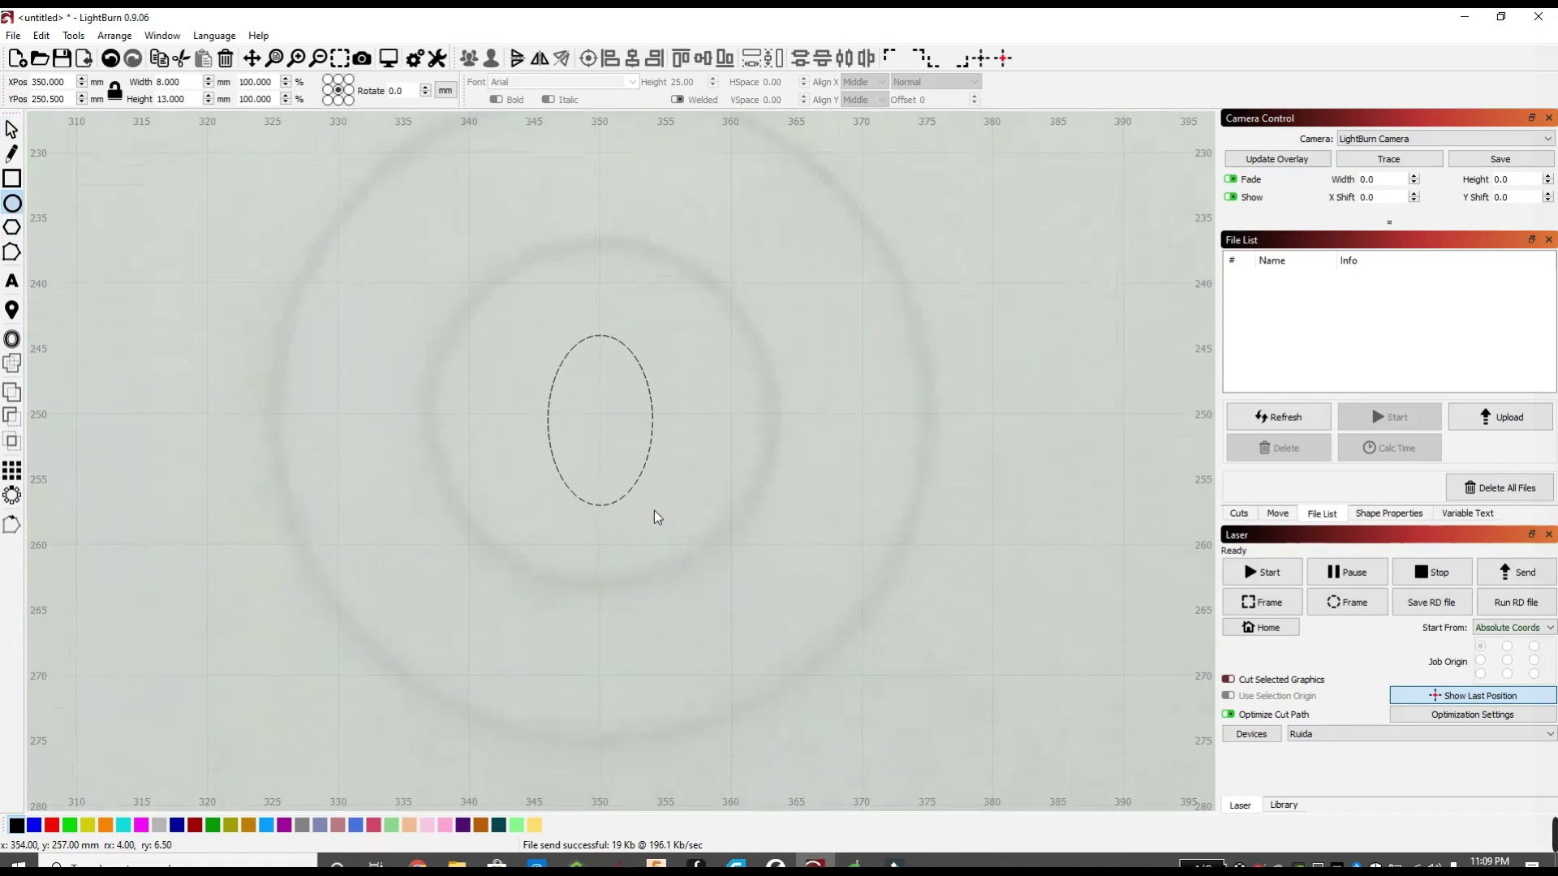
pyautogui.click(1239, 514)
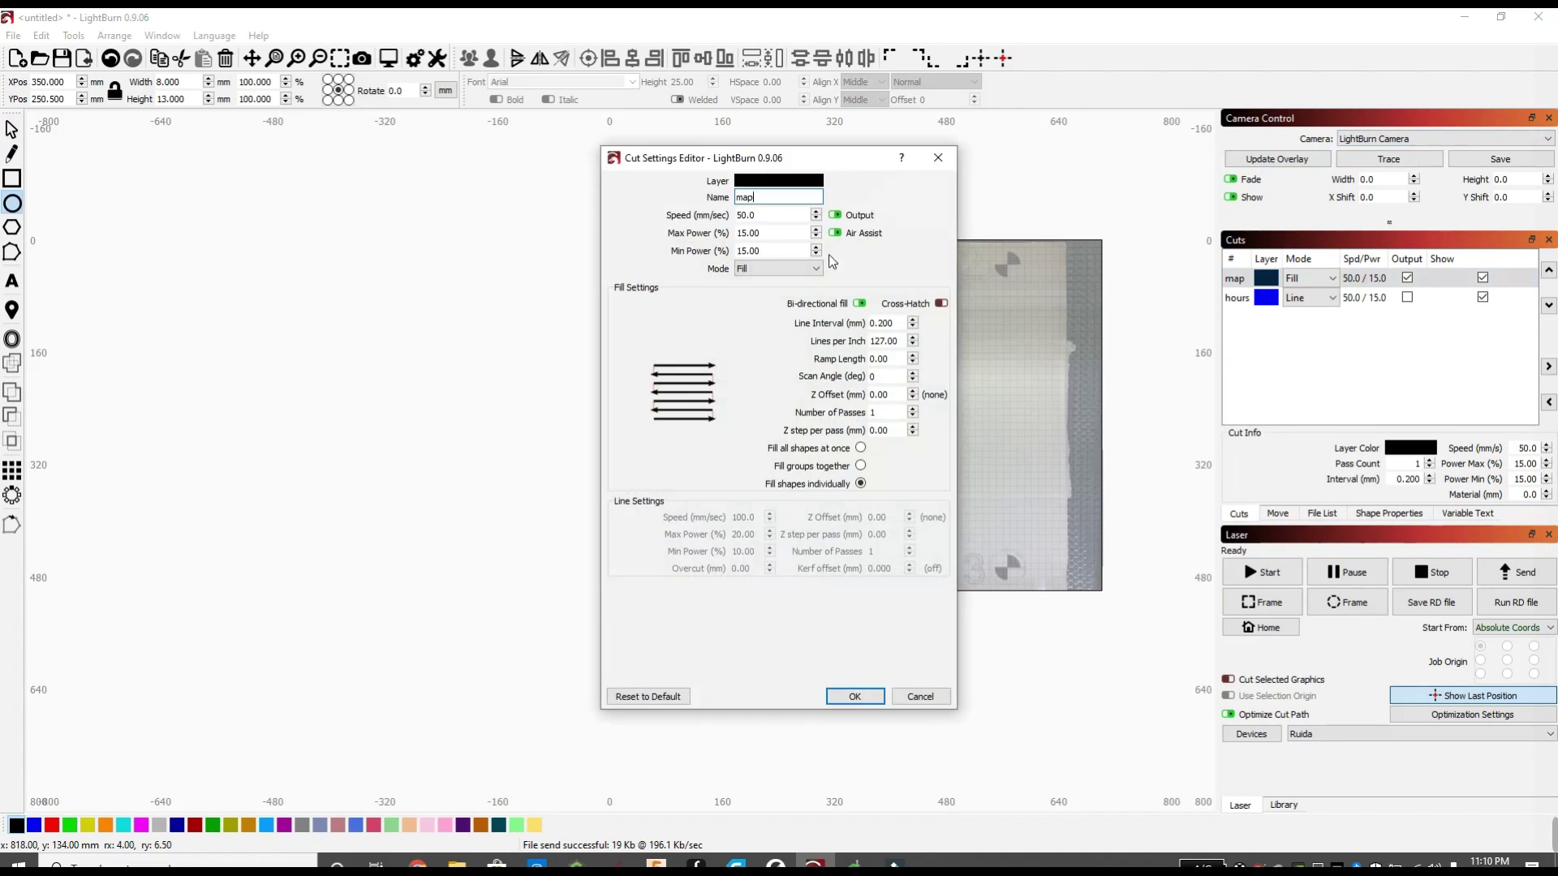
pyautogui.press('Tab')
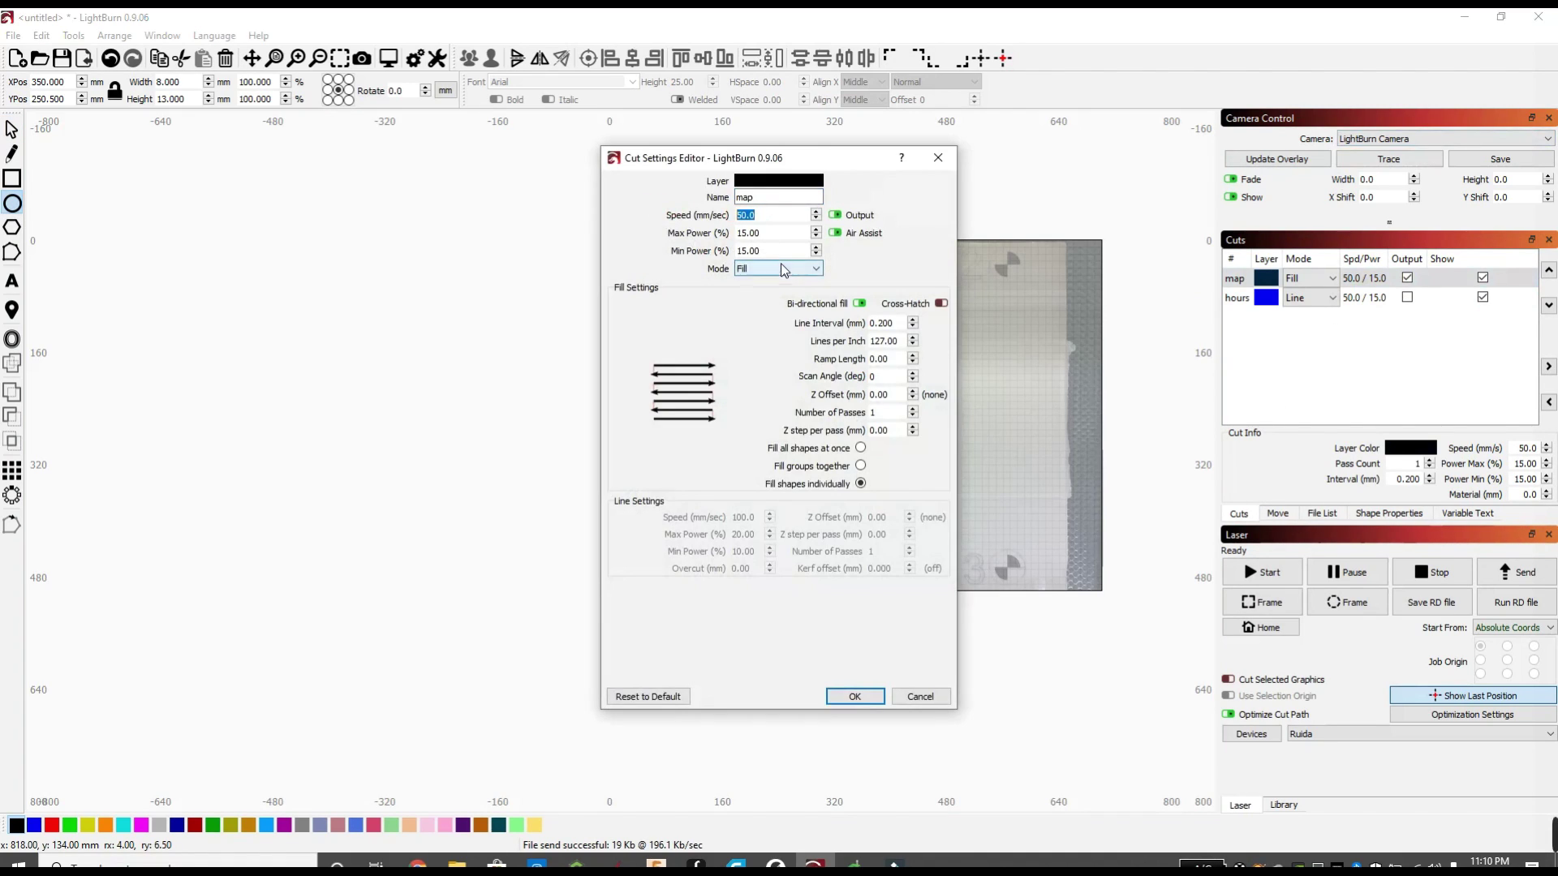
pyautogui.click(855, 696)
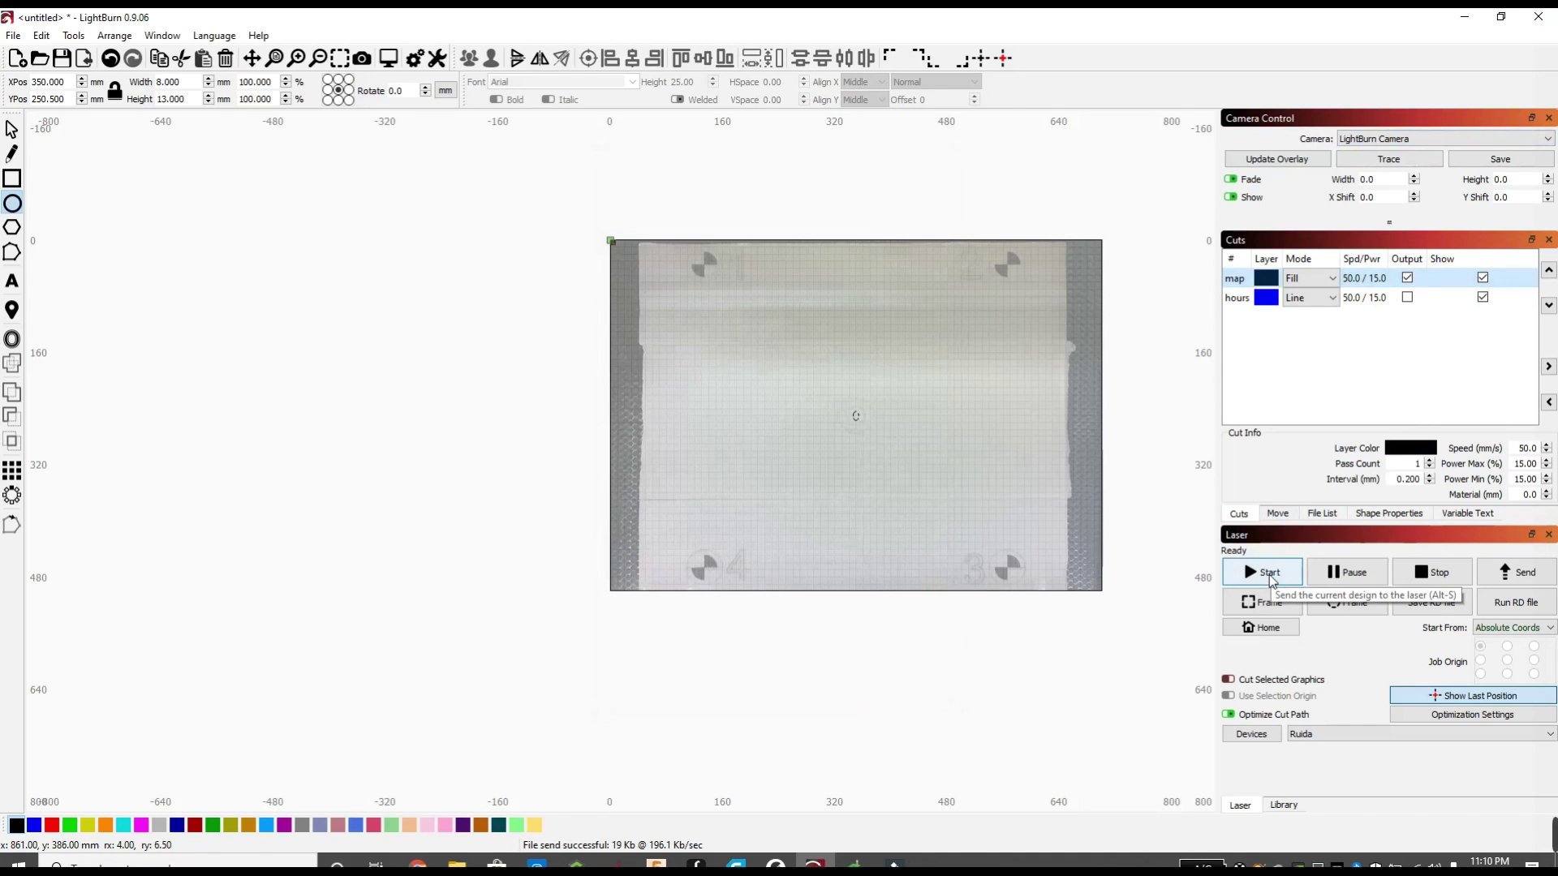
pyautogui.click(1270, 575)
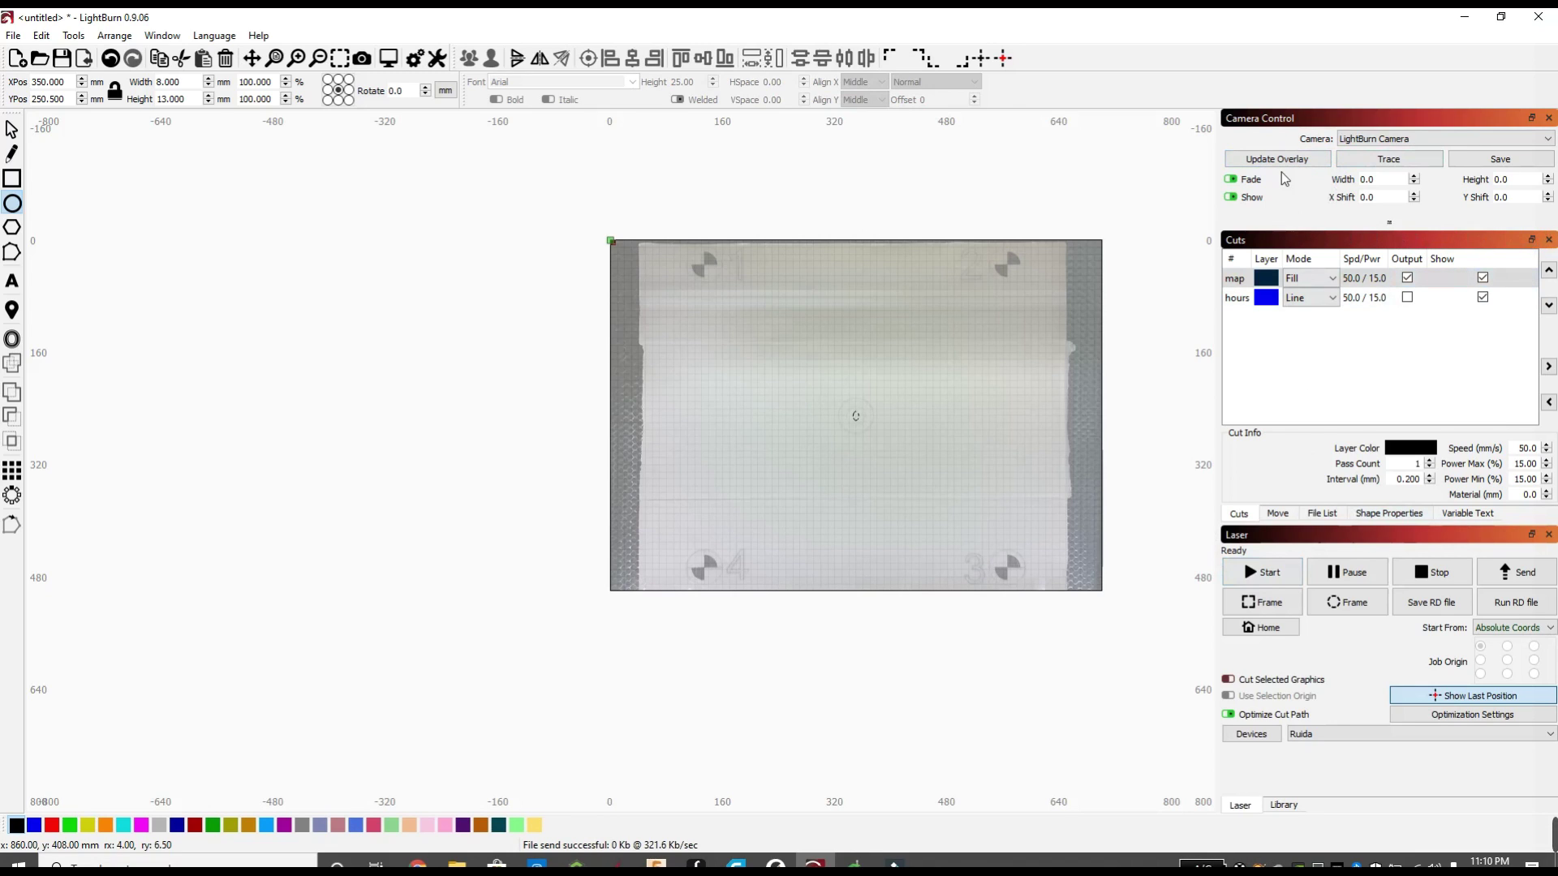
# Float the Camera Control panel, update the overlay, and zoom onto the engraved ellipse
pyautogui.moveTo(1270, 119); pyautogui.dragTo(1393, 403)
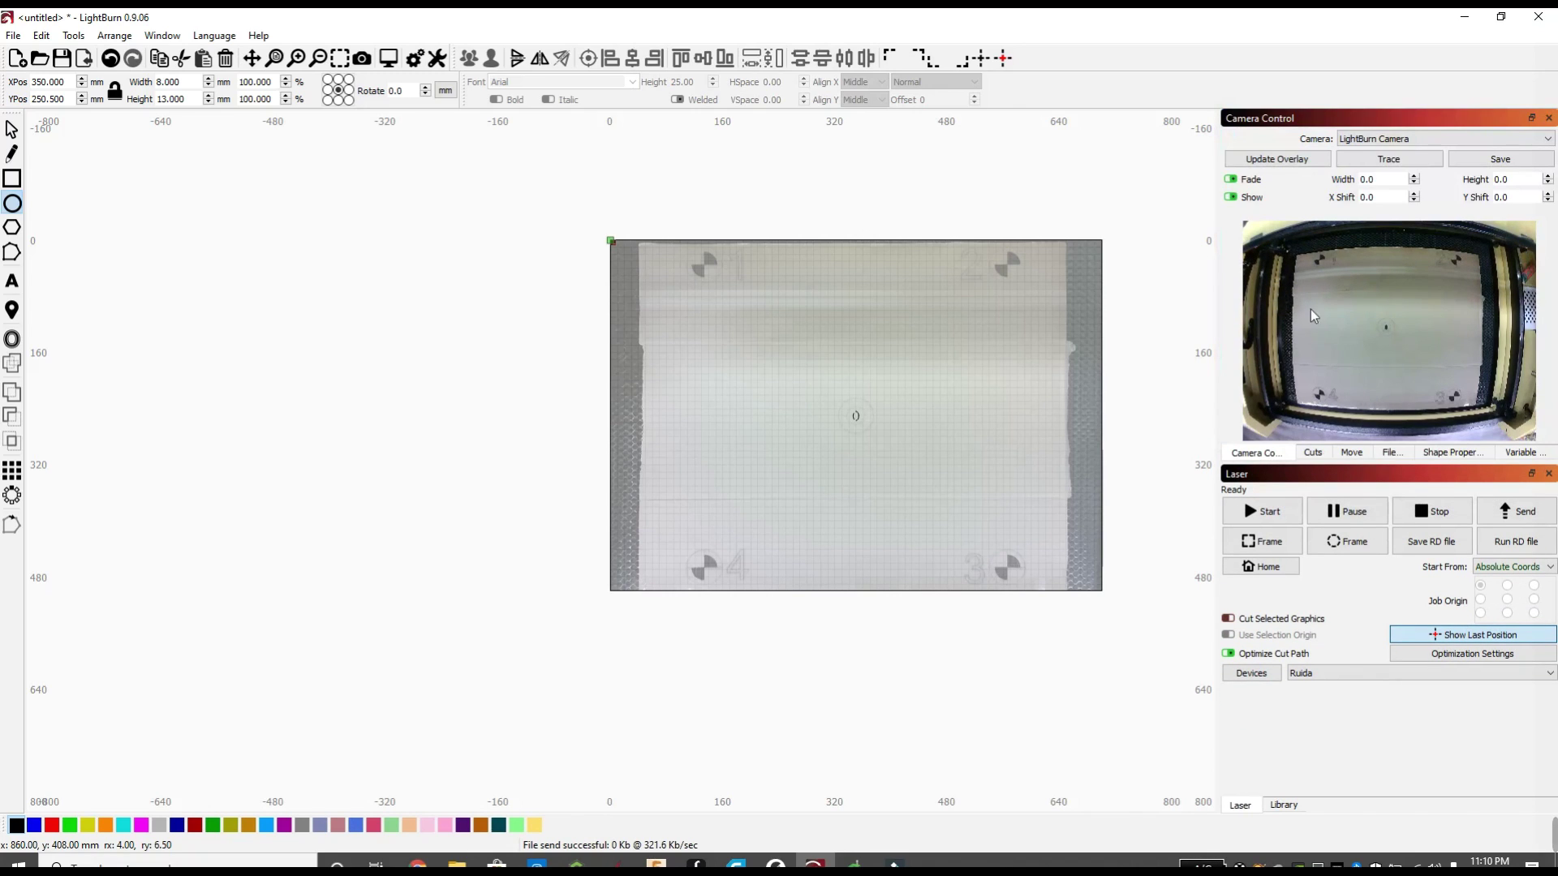
pyautogui.click(1273, 159)
pyautogui.scroll(2, 850, 457)
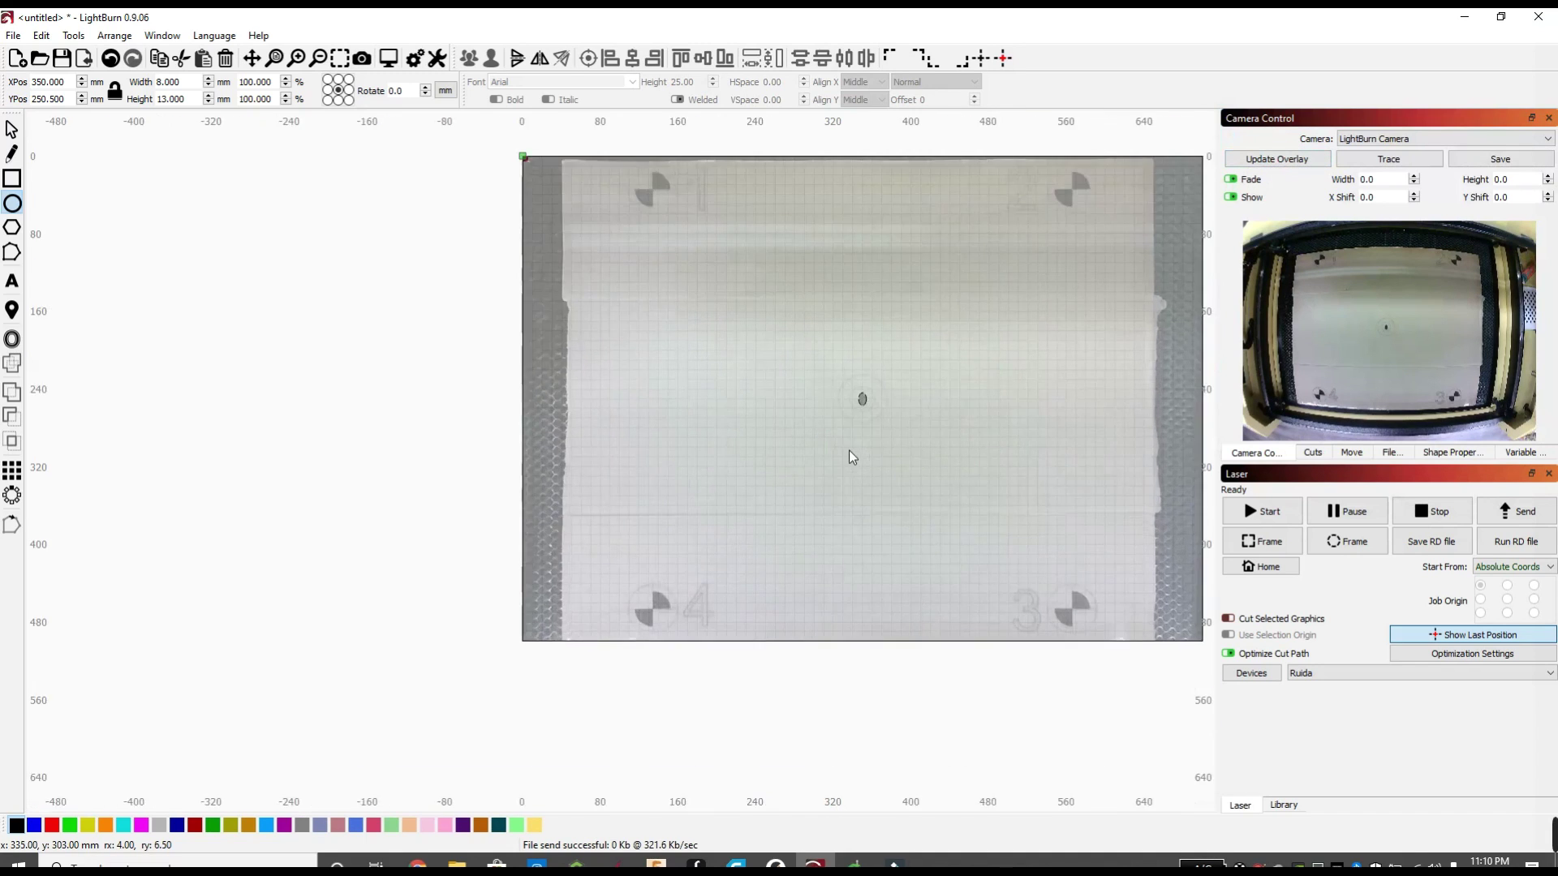
pyautogui.scroll(5, 850, 457)
pyautogui.moveTo(942, 260); pyautogui.dragTo(891, 529)
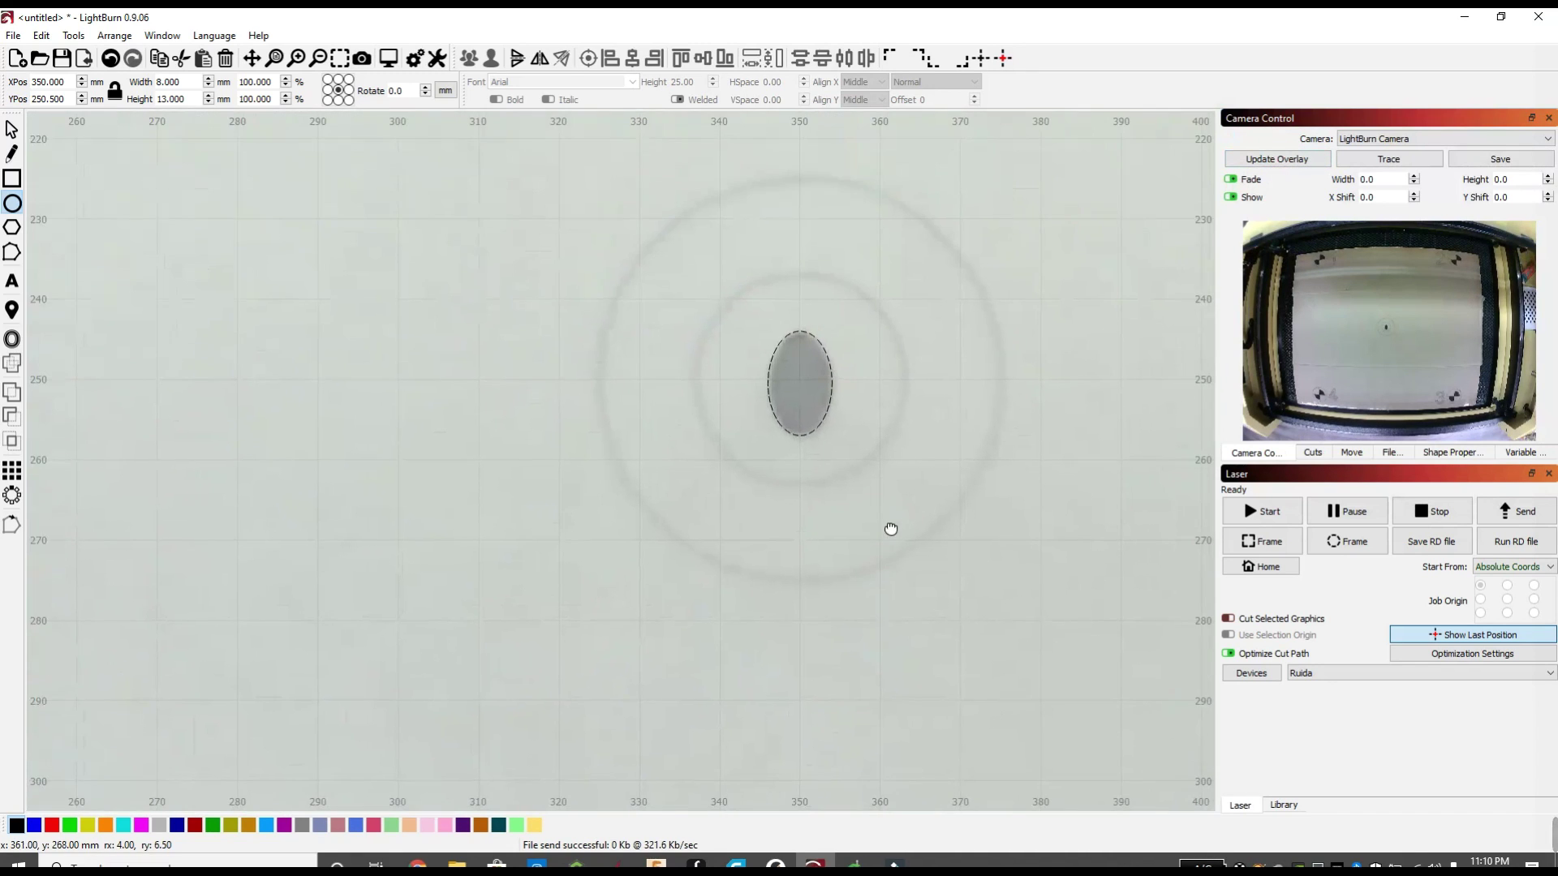
pyautogui.scroll(3, 892, 526)
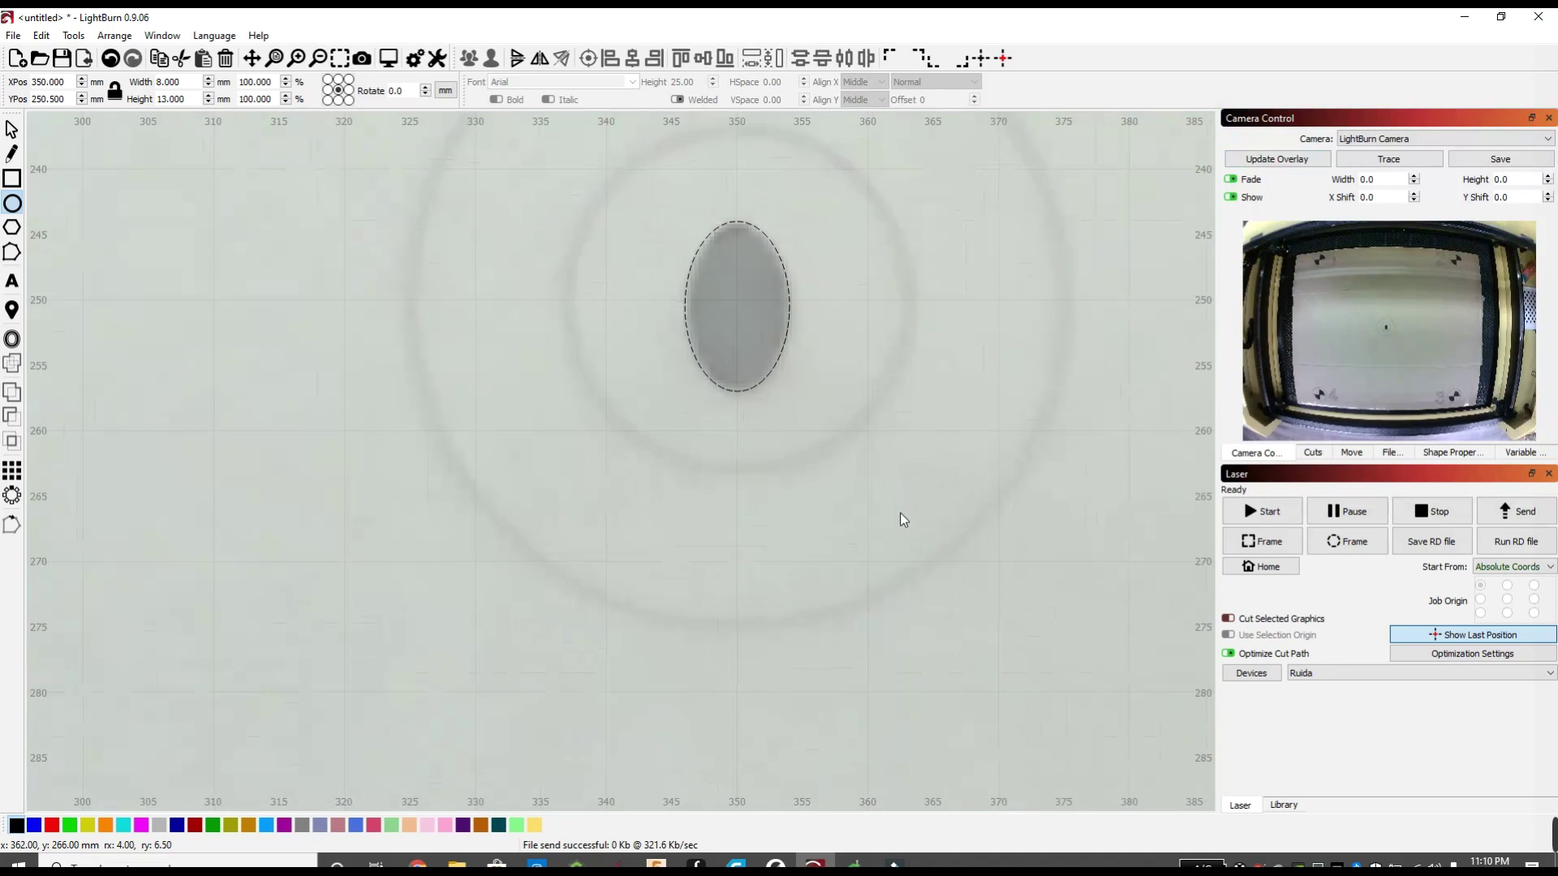
pyautogui.scroll(2, 903, 519)
pyautogui.scroll(-1, 902, 519)
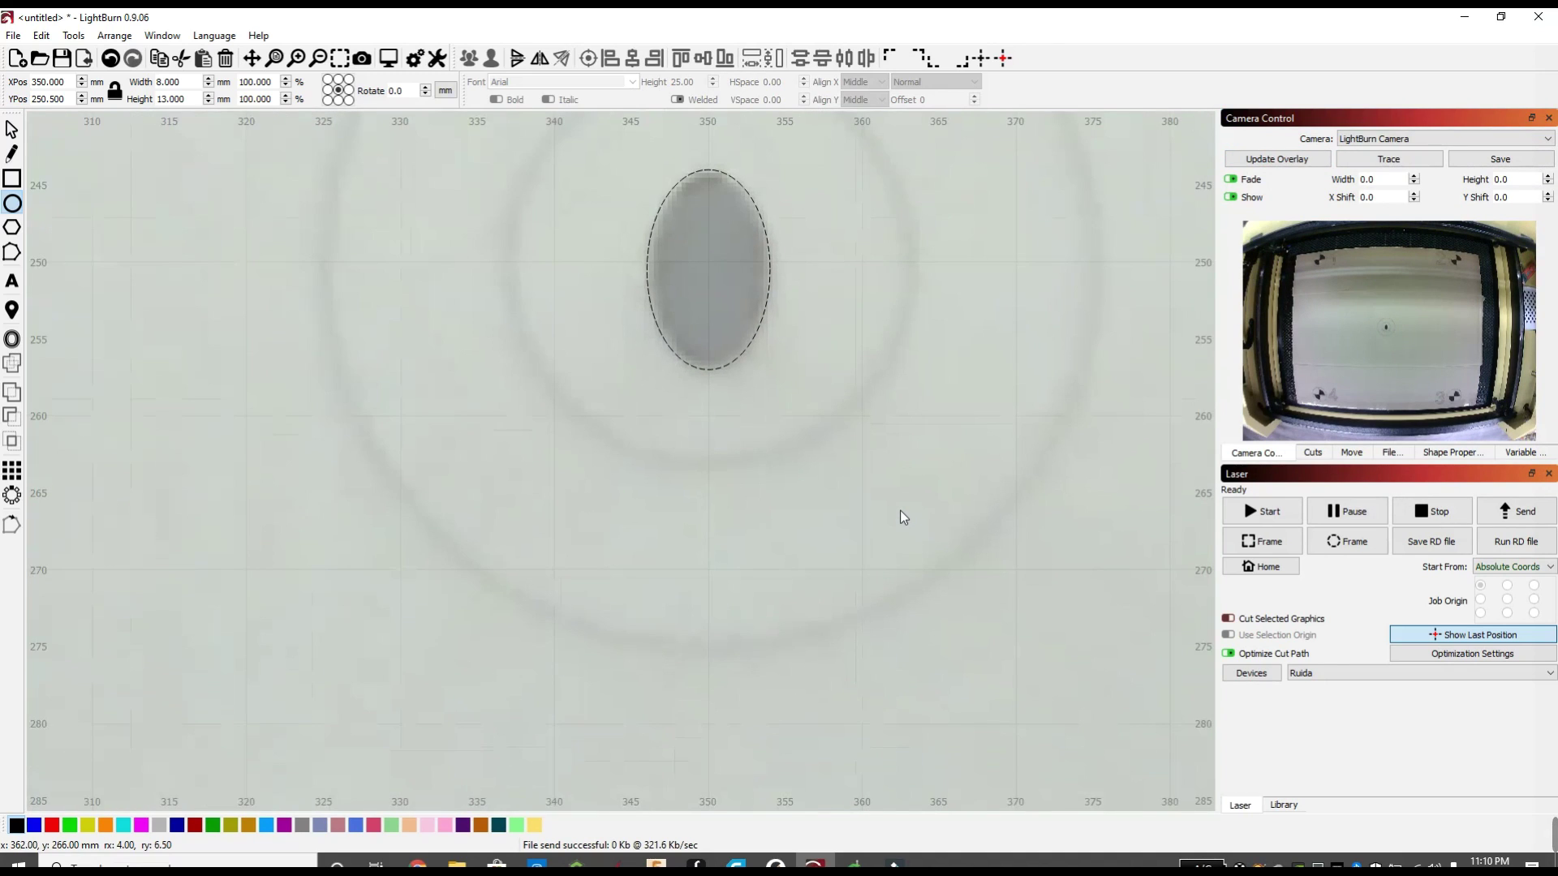